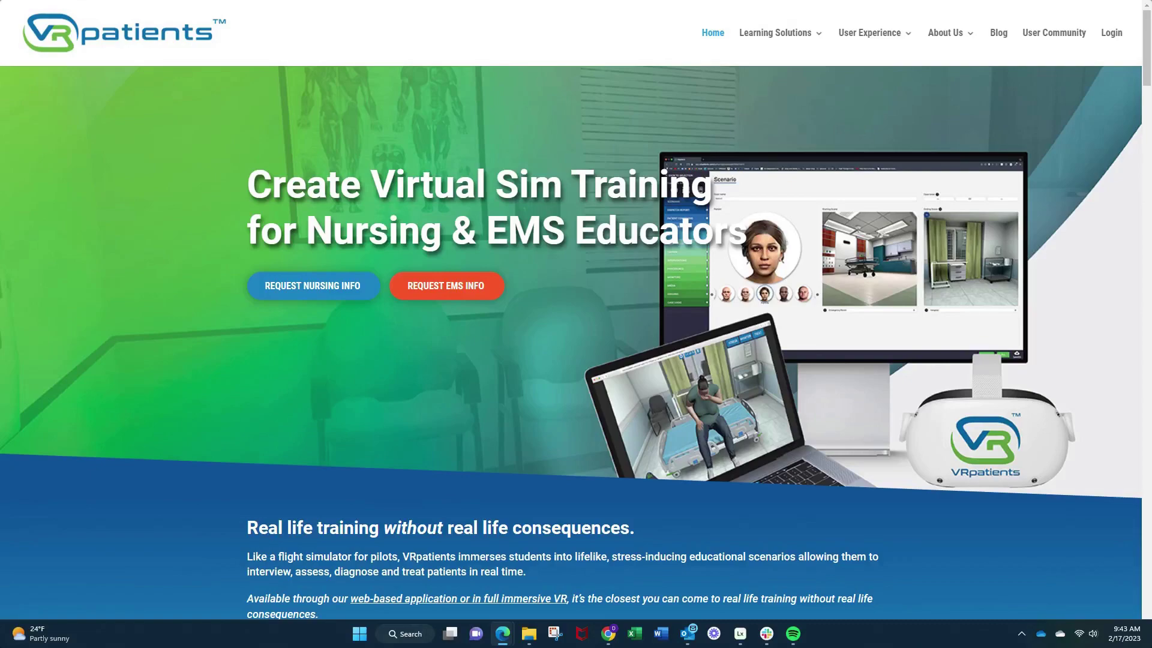
# - Open the "You have been invited!" e-mail in the Gmail inbox and accept the VRpatients invitation
pyautogui.click(671, 437)
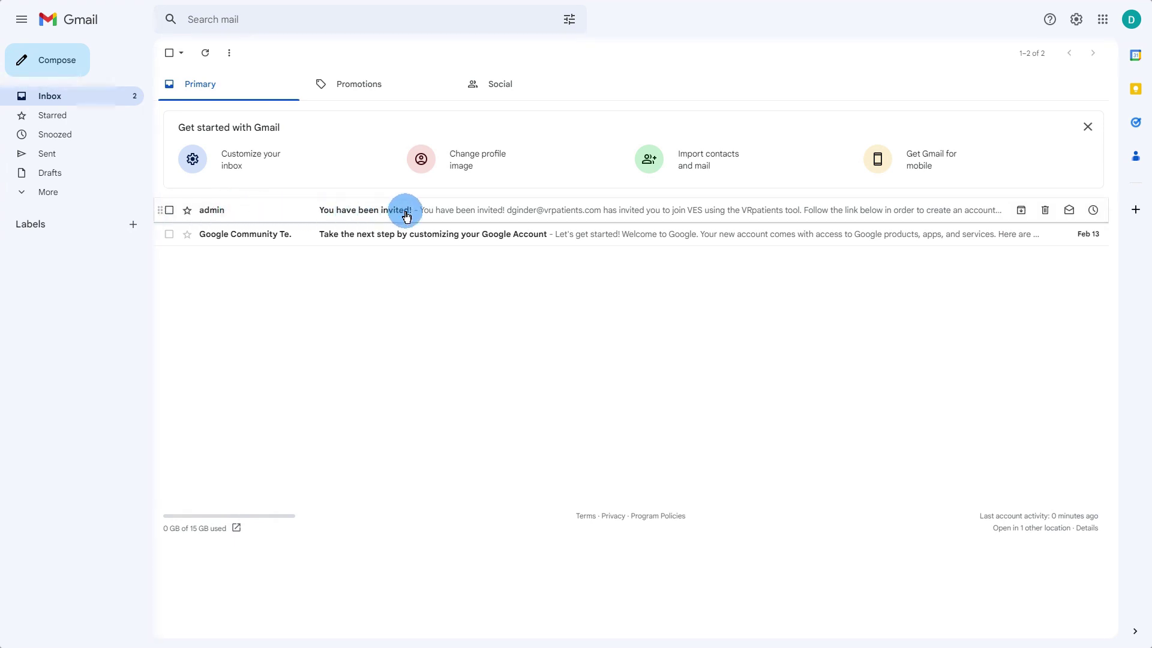
pyautogui.click(389, 219)
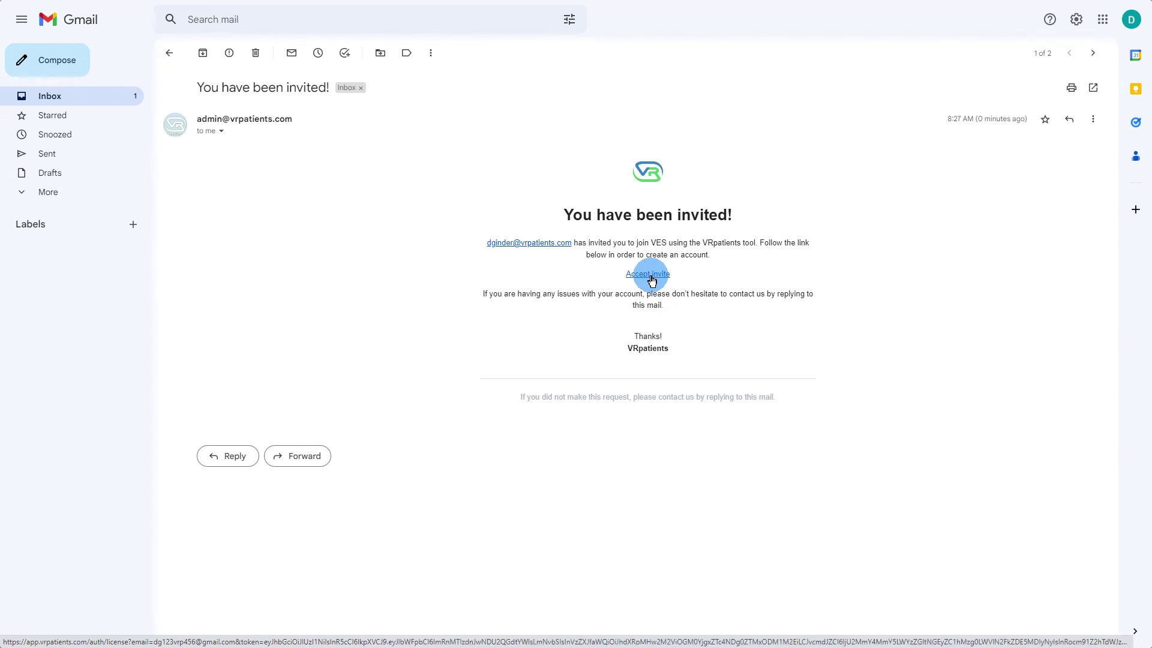
pyautogui.click(651, 275)
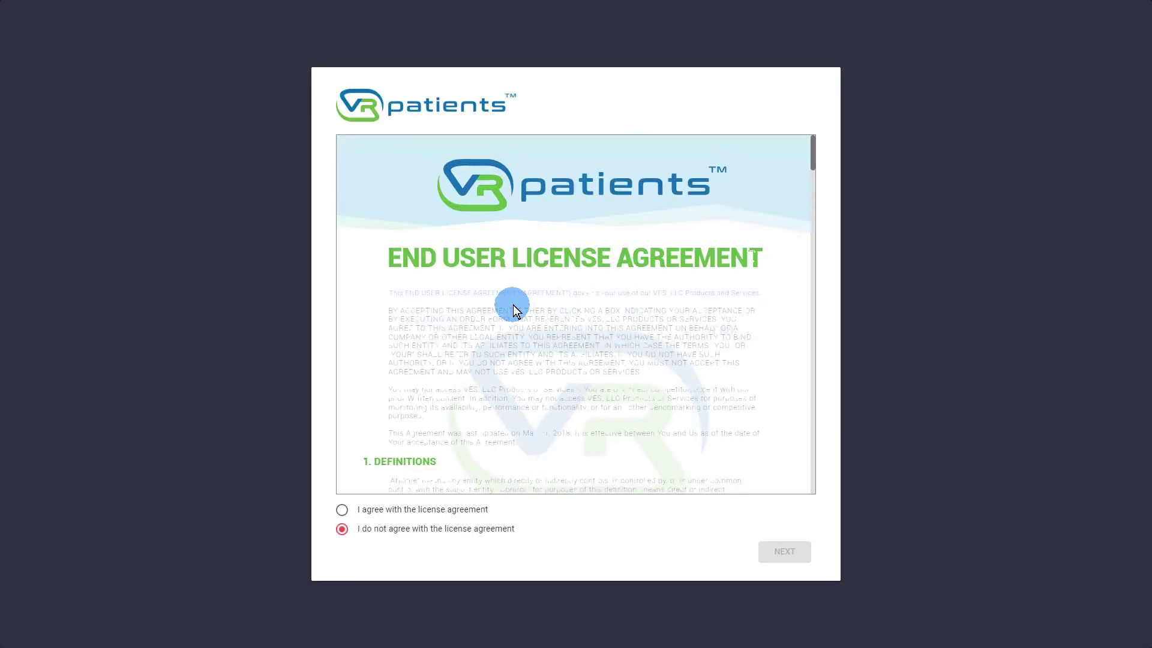
# - Go through the End User License Agreement to its end, agree with it and continue
pyautogui.scroll(-3, 513, 305)
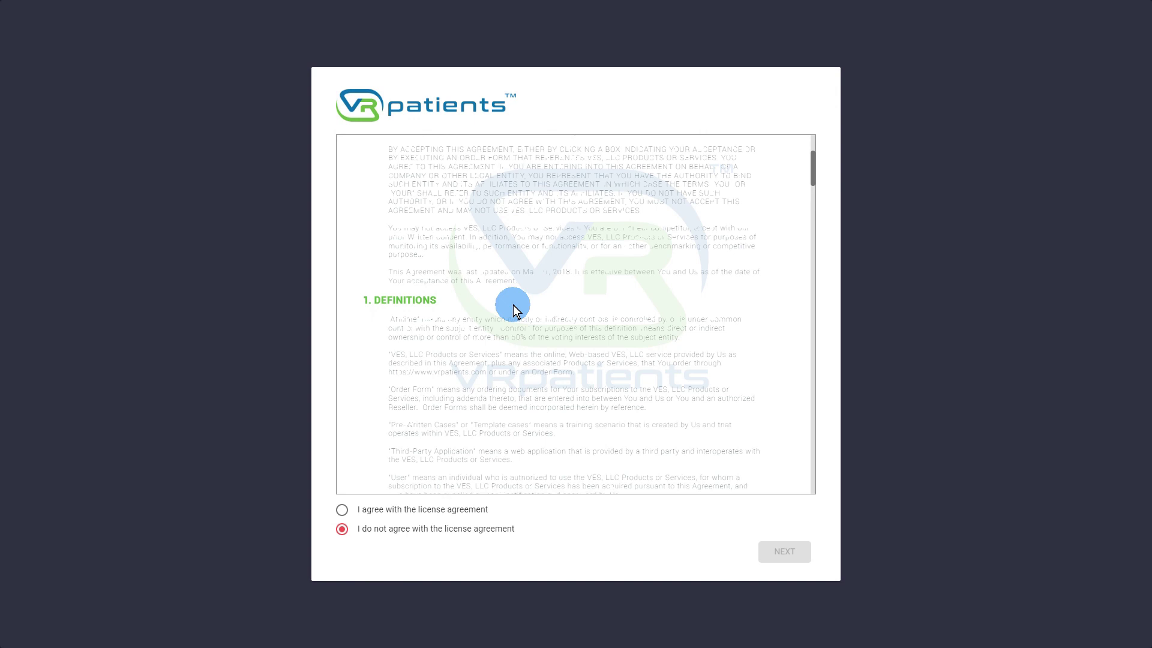
pyautogui.scroll(-6, 513, 305)
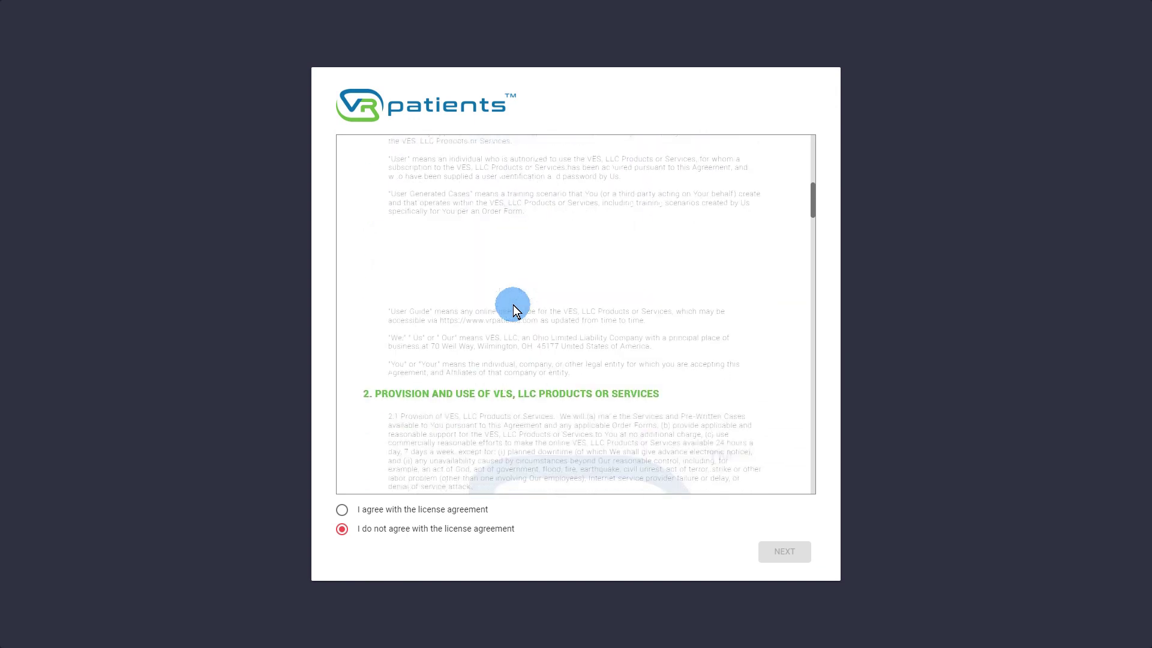
pyautogui.scroll(-6, 513, 305)
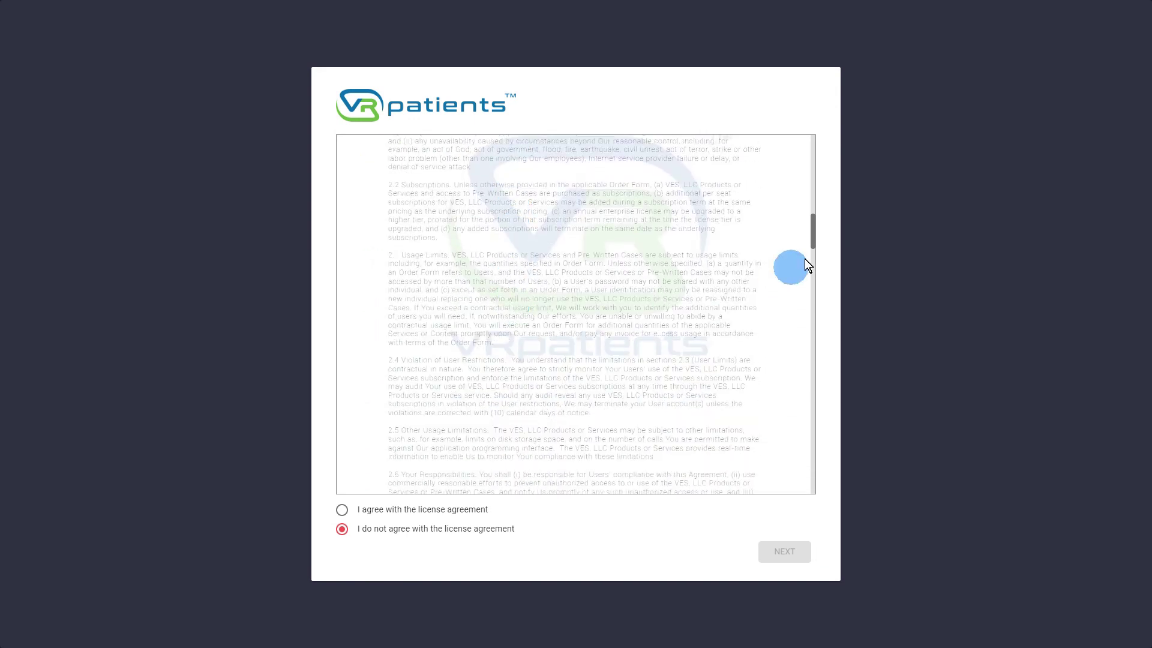
pyautogui.moveTo(814, 236); pyautogui.dragTo(824, 498)
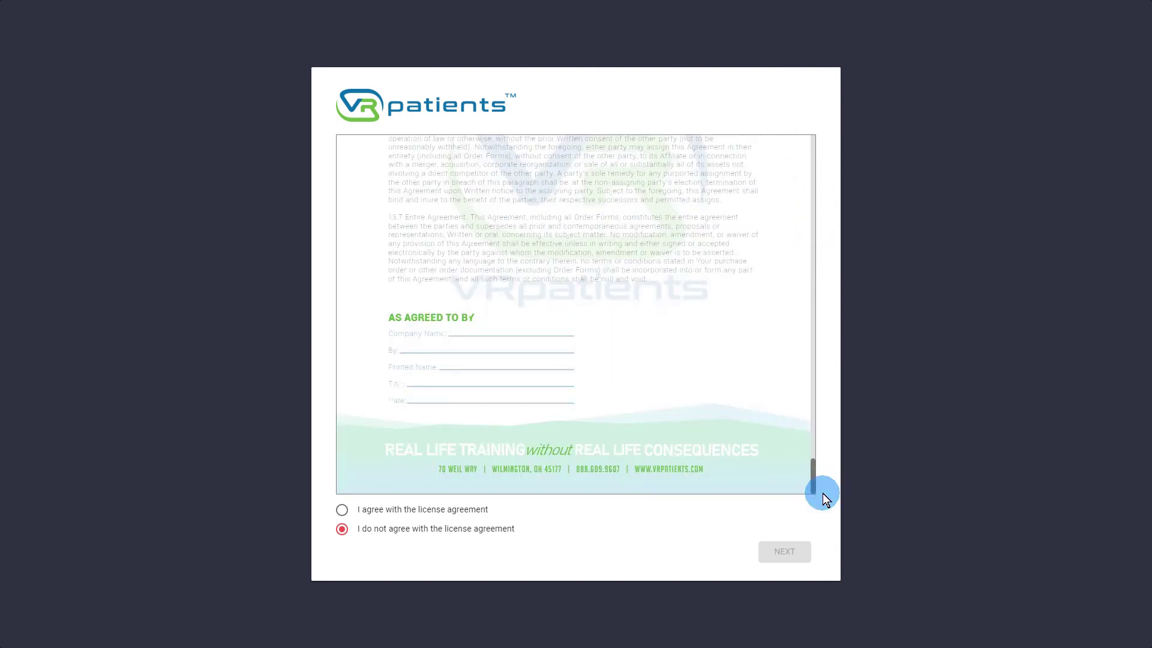
pyautogui.click(342, 511)
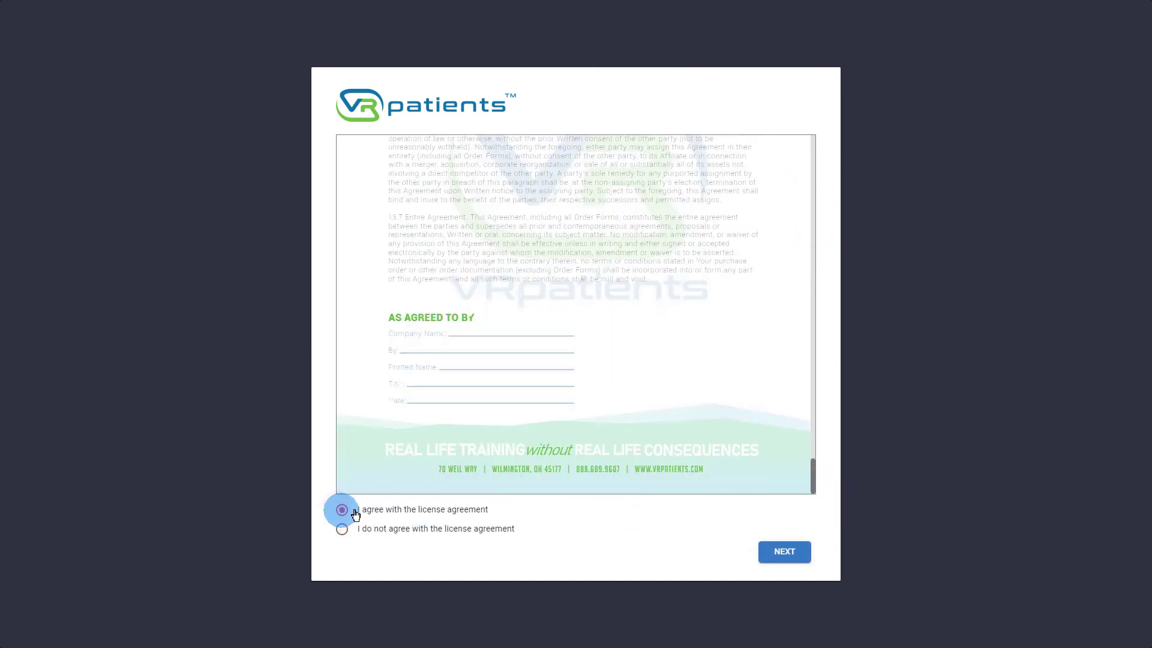
pyautogui.click(790, 561)
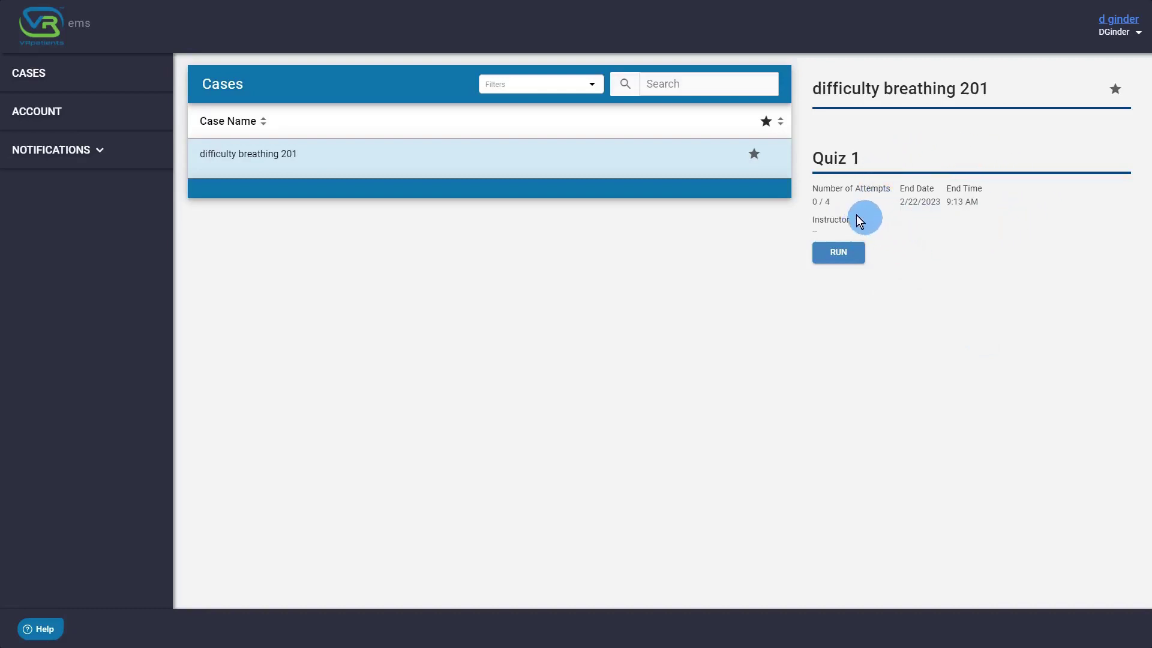
# - Run Quiz 1 of the "difficulty breathing 201" case and start the simulation
pyautogui.click(839, 257)
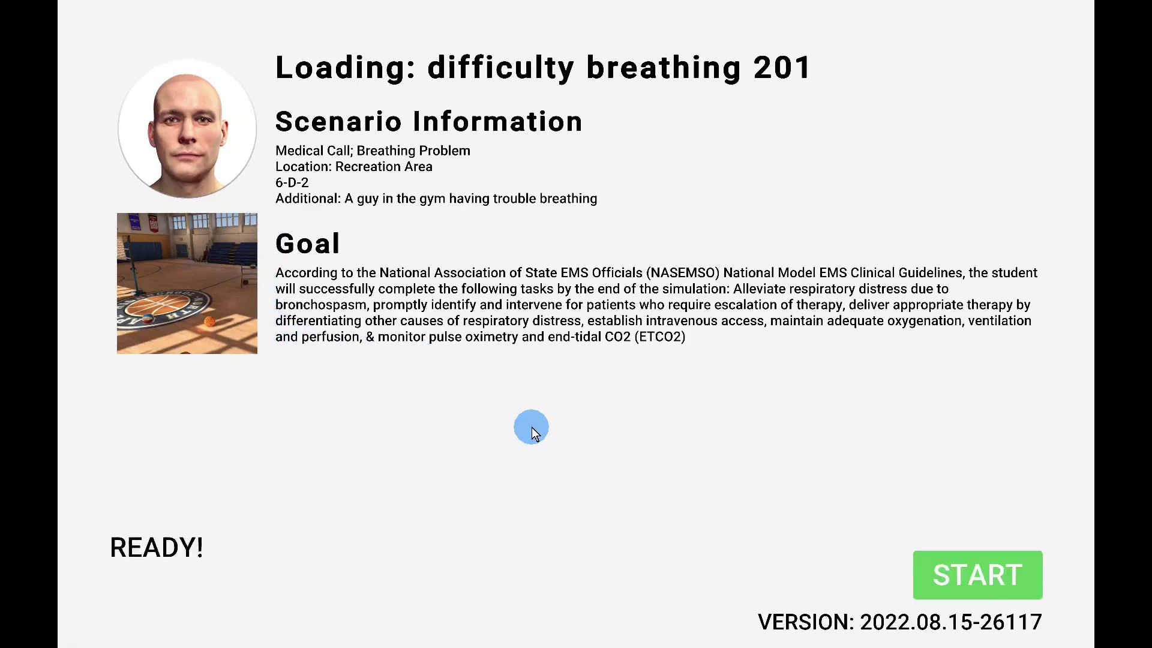
pyautogui.click(979, 579)
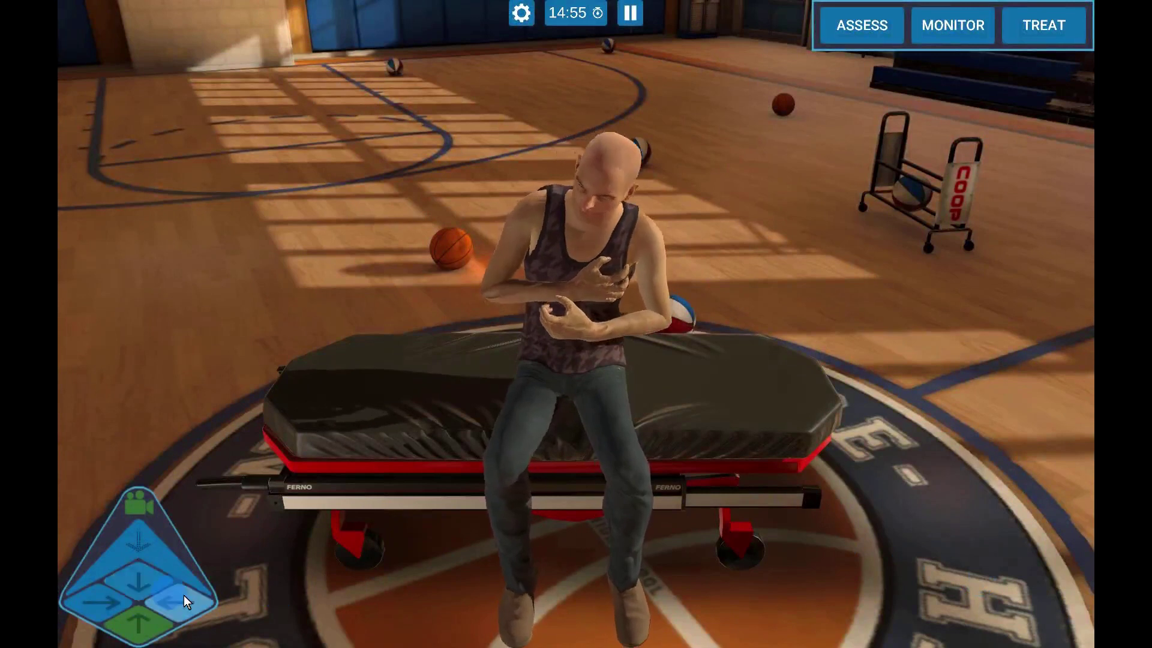
# - Examine the patient in the gym from the available camera angles, ending with the front view
pyautogui.click(183, 594)
pyautogui.click(149, 578)
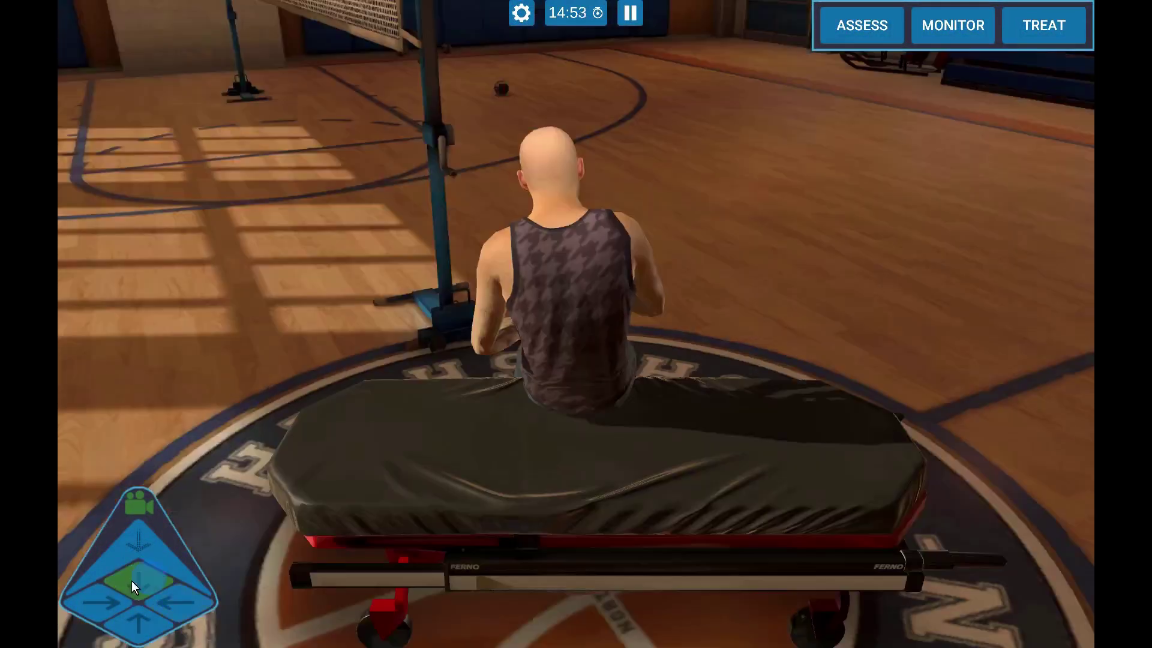
pyautogui.click(101, 598)
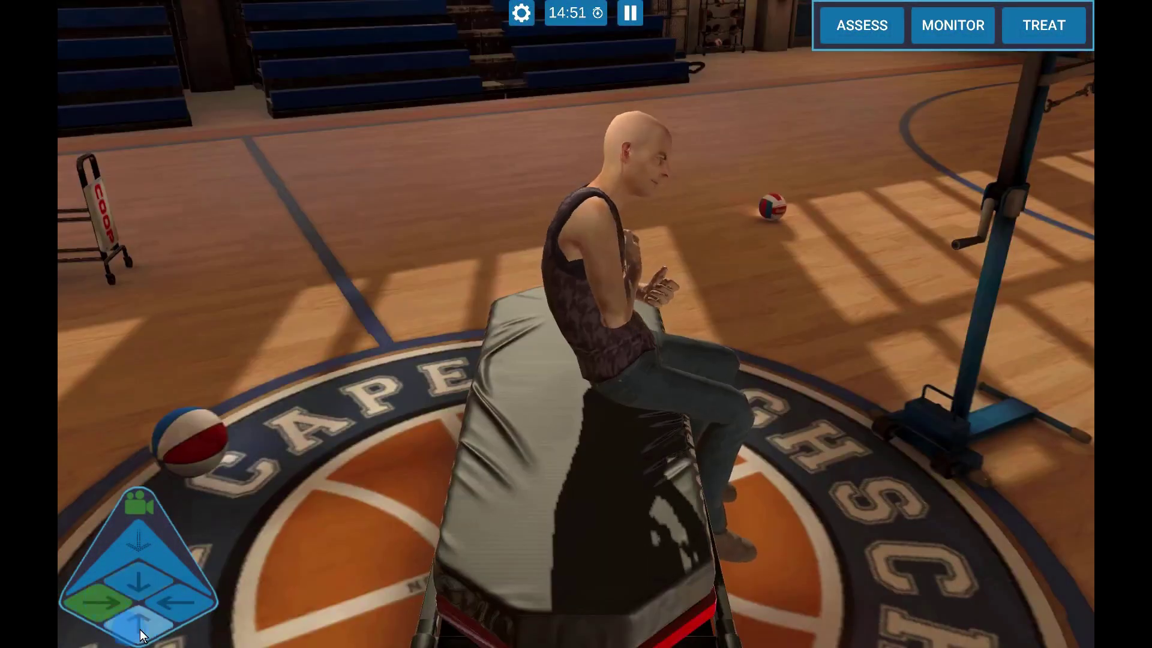
pyautogui.click(140, 634)
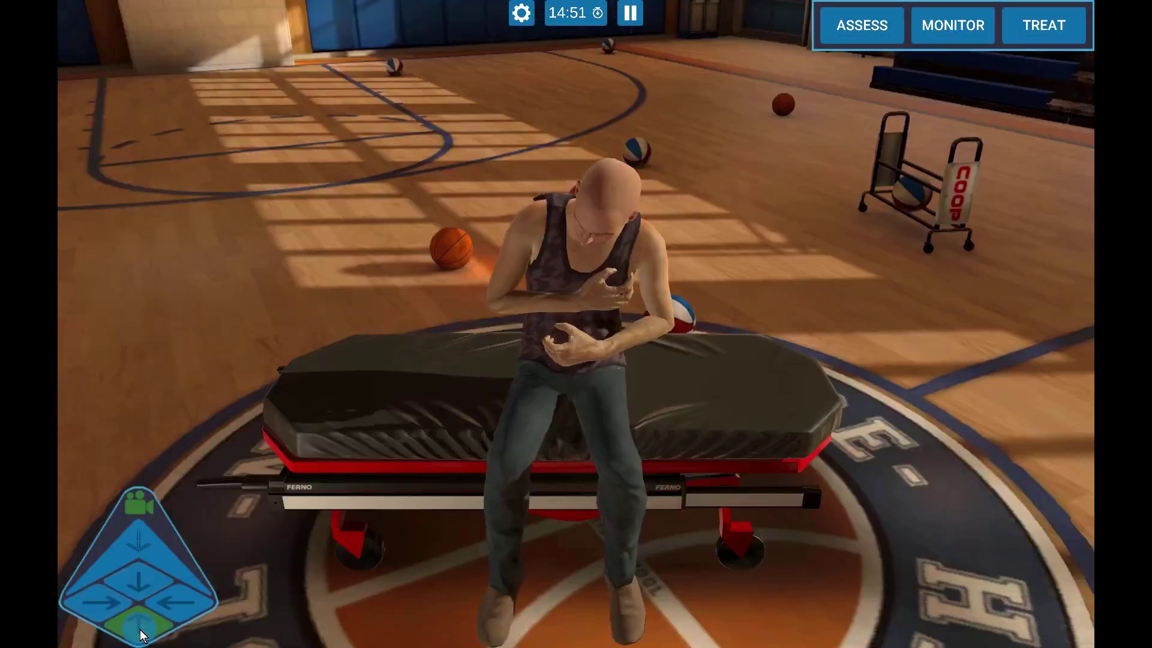
pyautogui.click(150, 546)
pyautogui.click(139, 624)
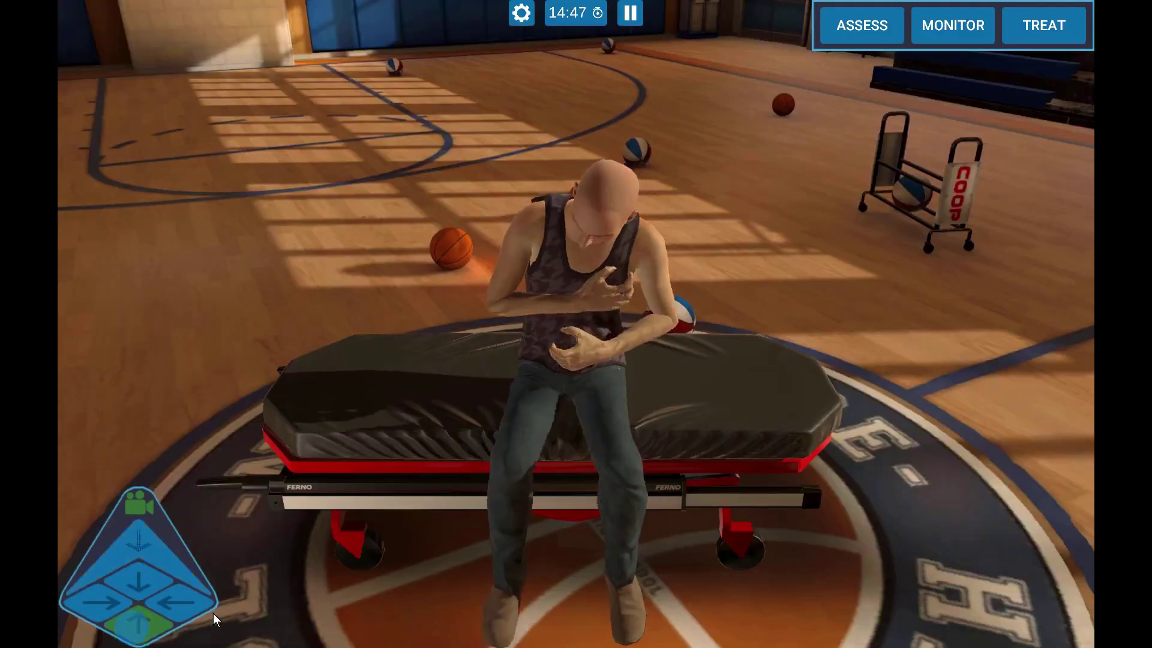
# - Put on a face shield, gloves and an N95 as PPE for the gym patient's assessment
pyautogui.click(870, 36)
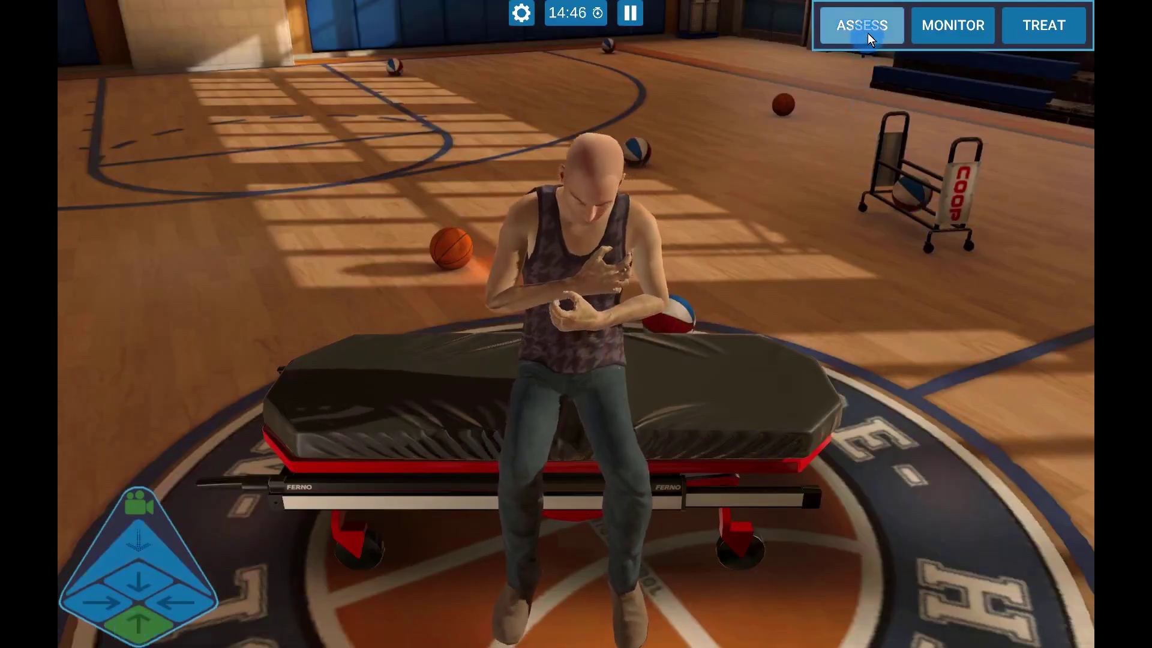
pyautogui.click(915, 98)
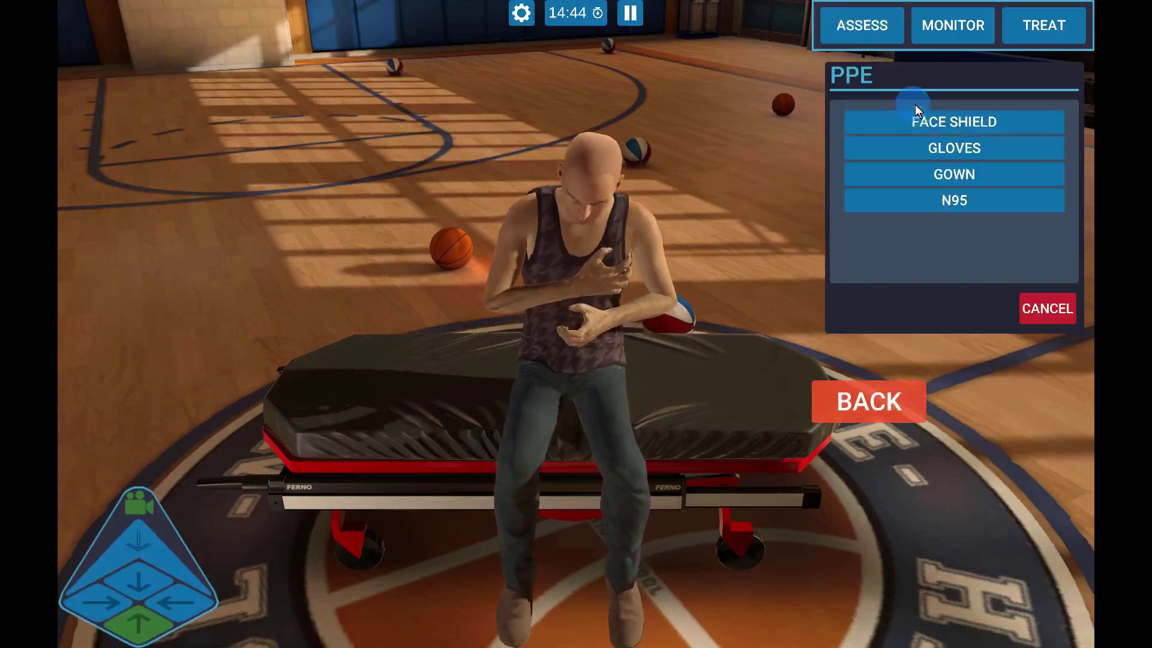
pyautogui.click(943, 127)
pyautogui.click(951, 145)
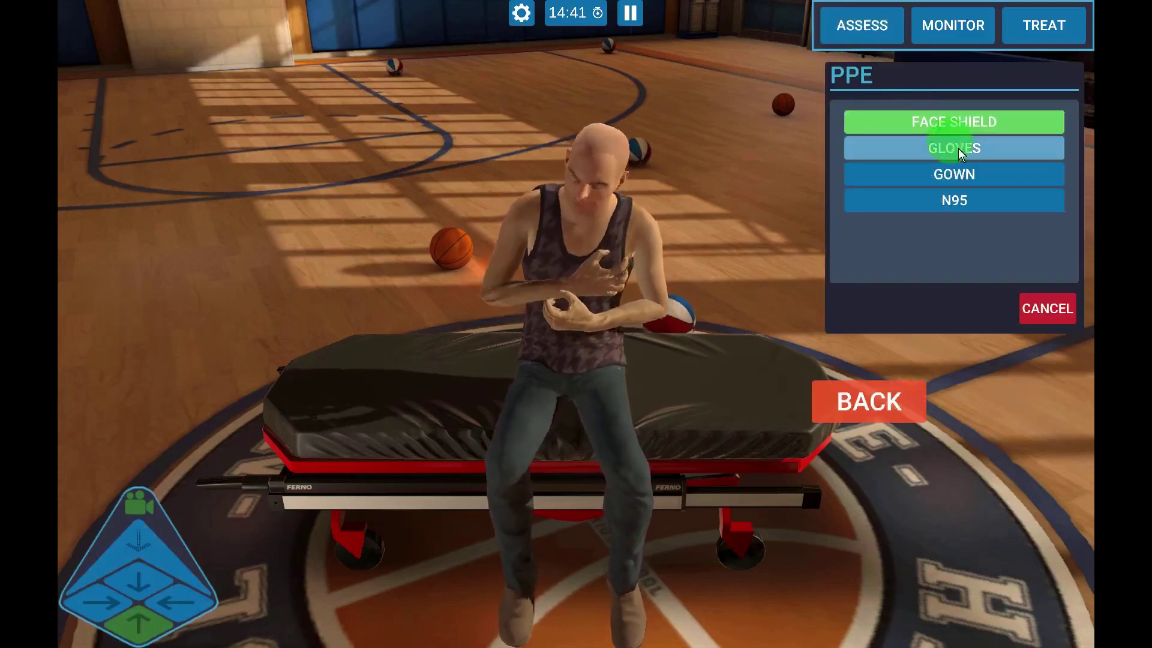
pyautogui.click(959, 199)
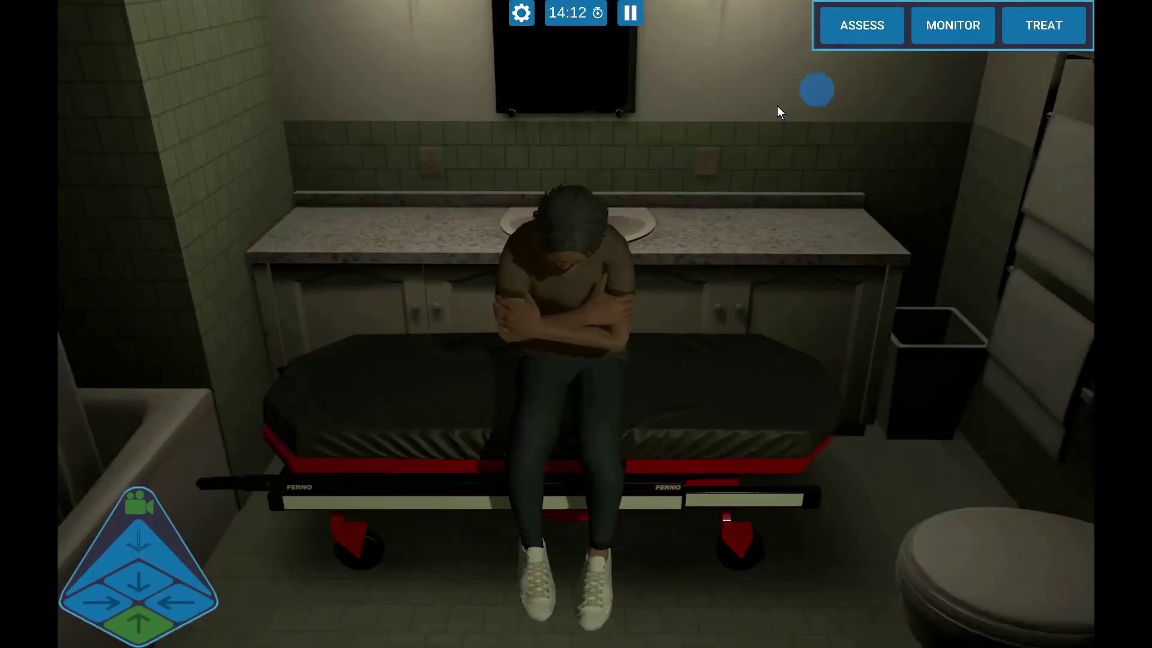
# - Introduce yourself to the bathroom patient as an EMS paramedic, asking for her name and her age
pyautogui.click(870, 29)
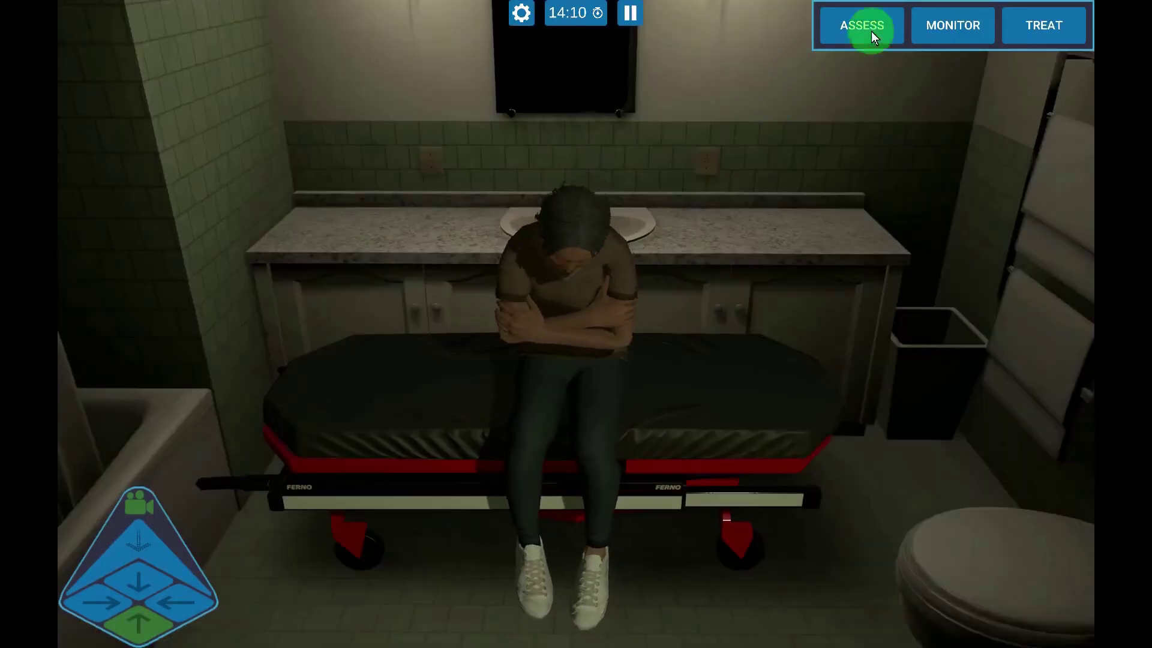
pyautogui.click(914, 125)
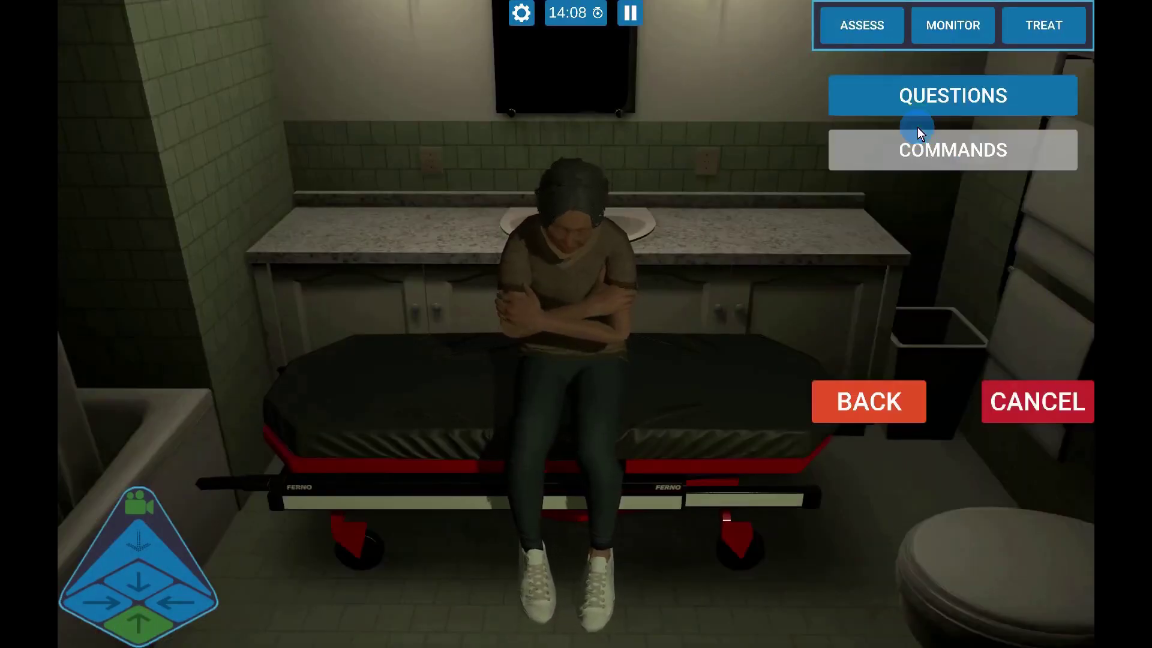
pyautogui.click(933, 101)
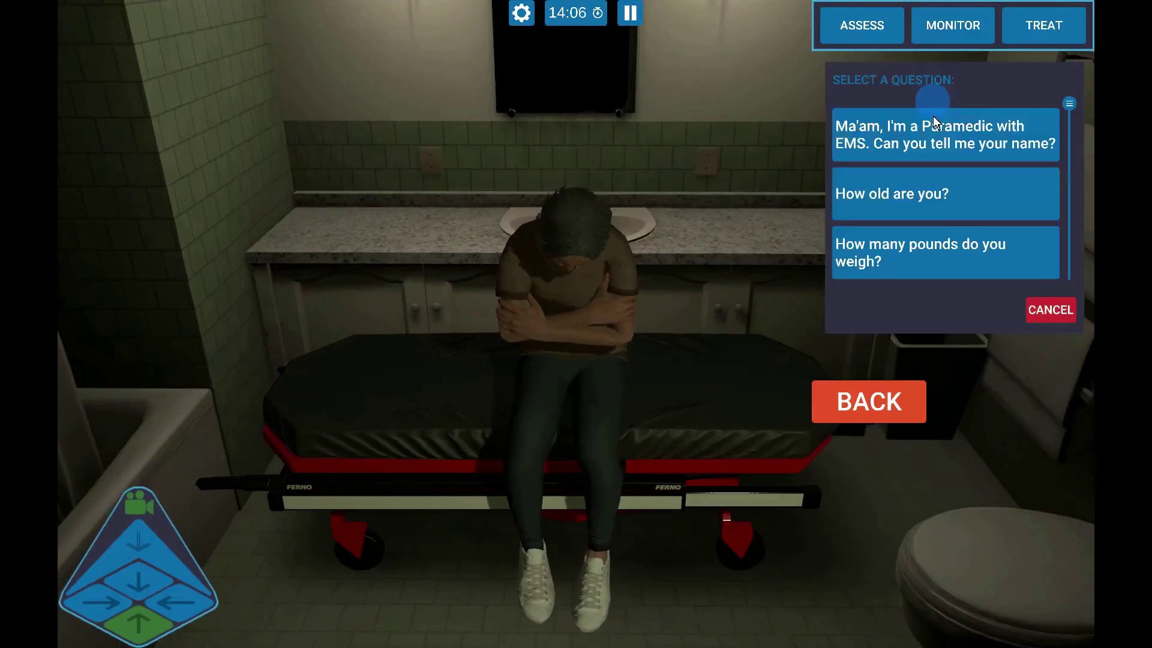
pyautogui.click(994, 147)
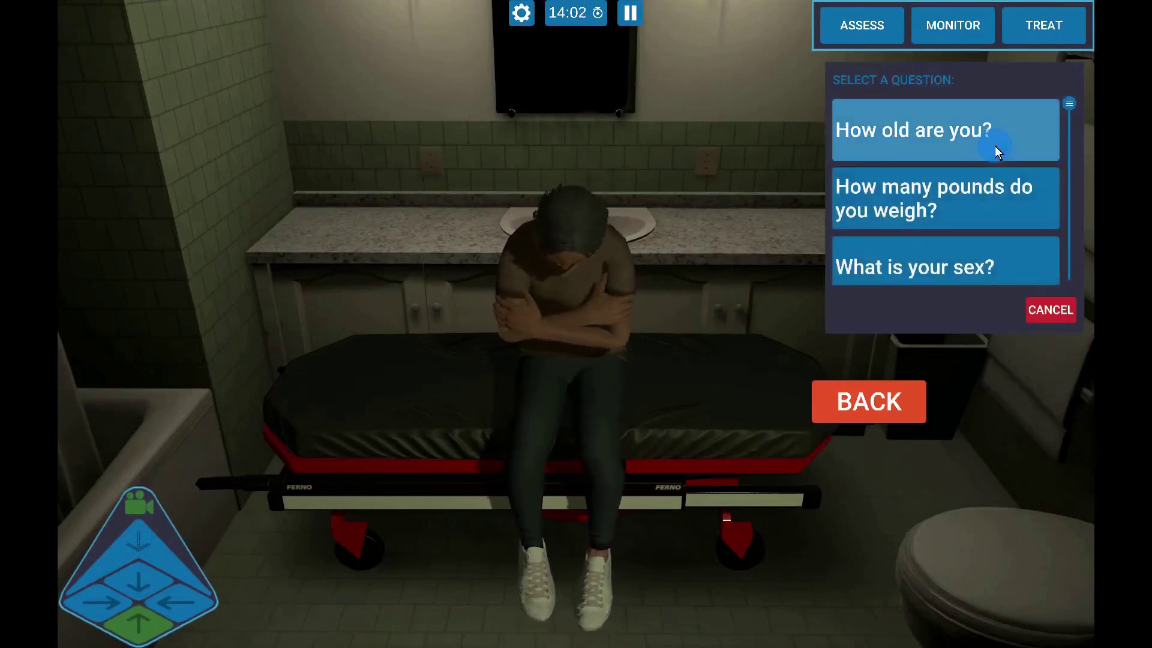
pyautogui.click(995, 147)
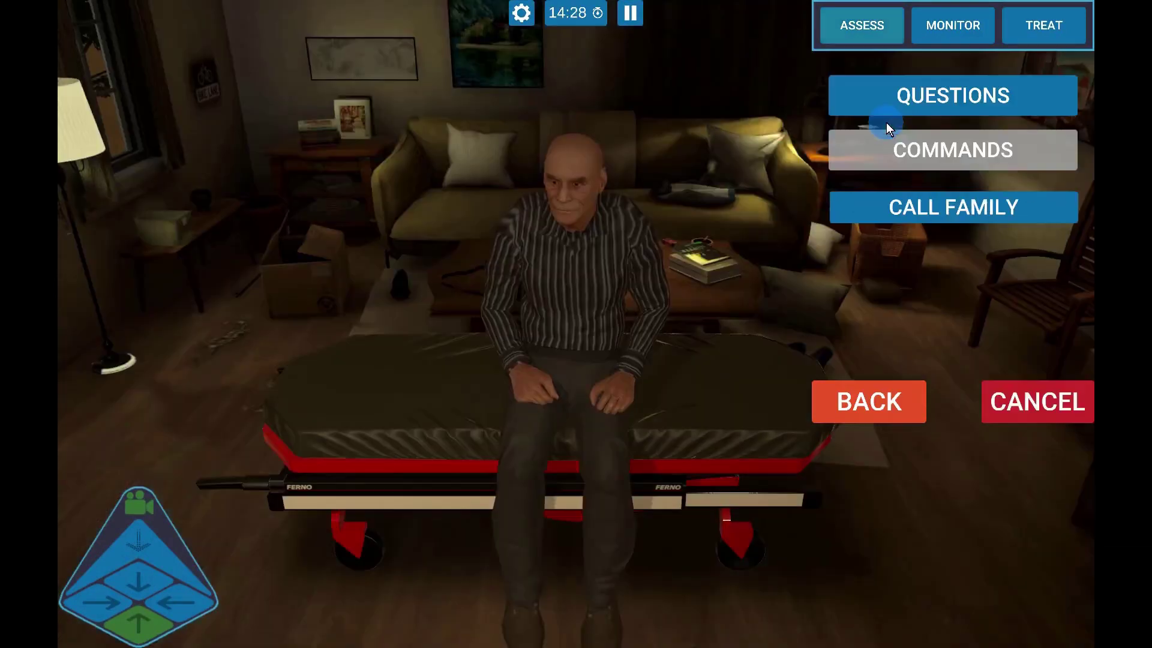
# - Call the patient's family and ask about his allergies and pertinent family medical history
pyautogui.click(887, 210)
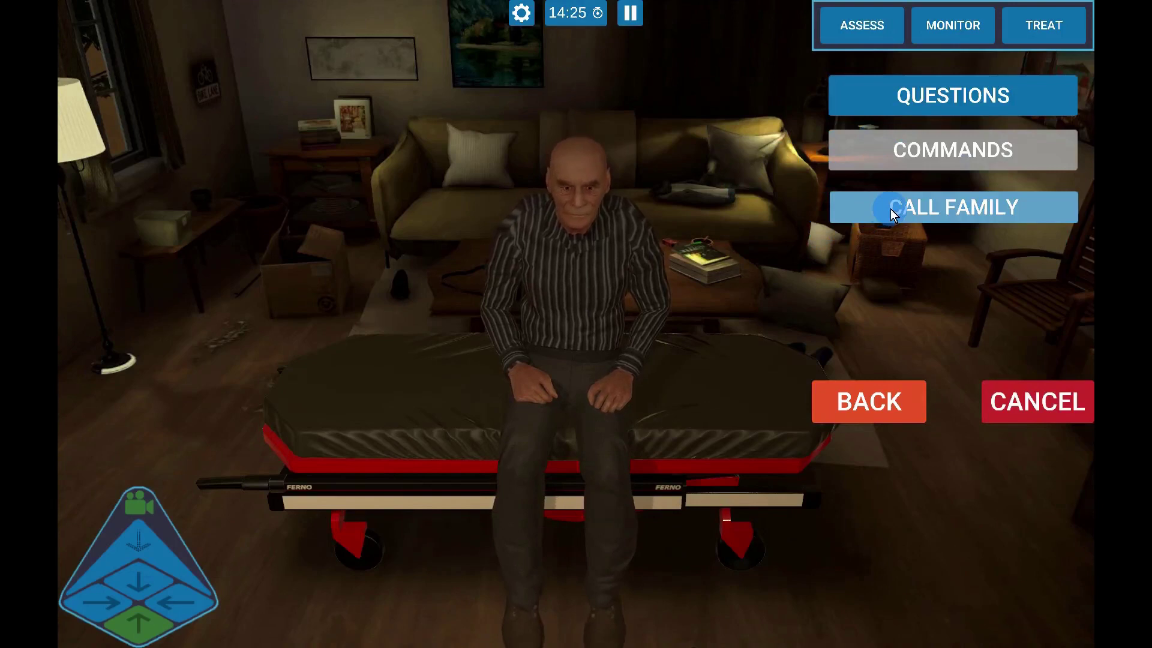
pyautogui.click(930, 136)
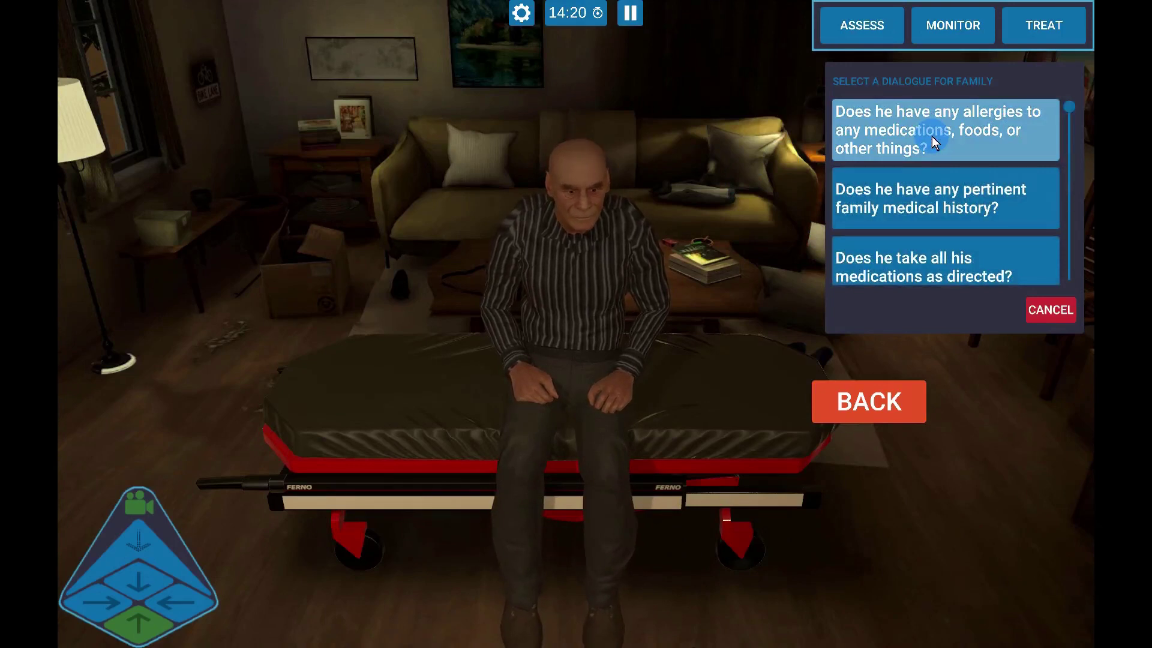
pyautogui.click(994, 138)
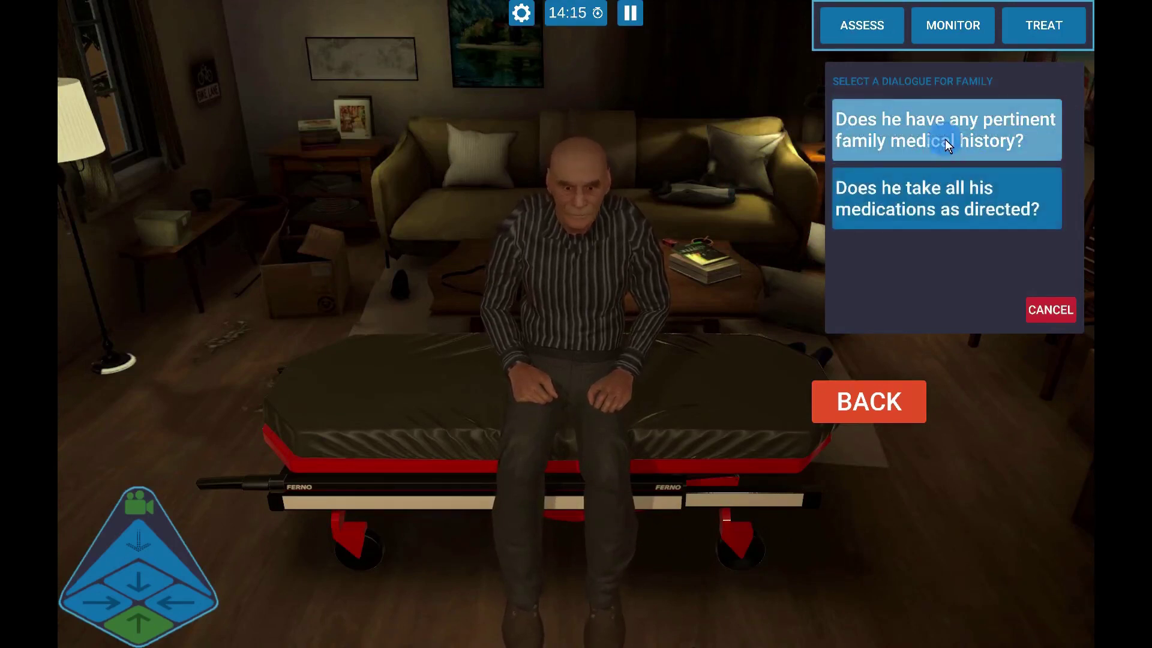
pyautogui.click(945, 140)
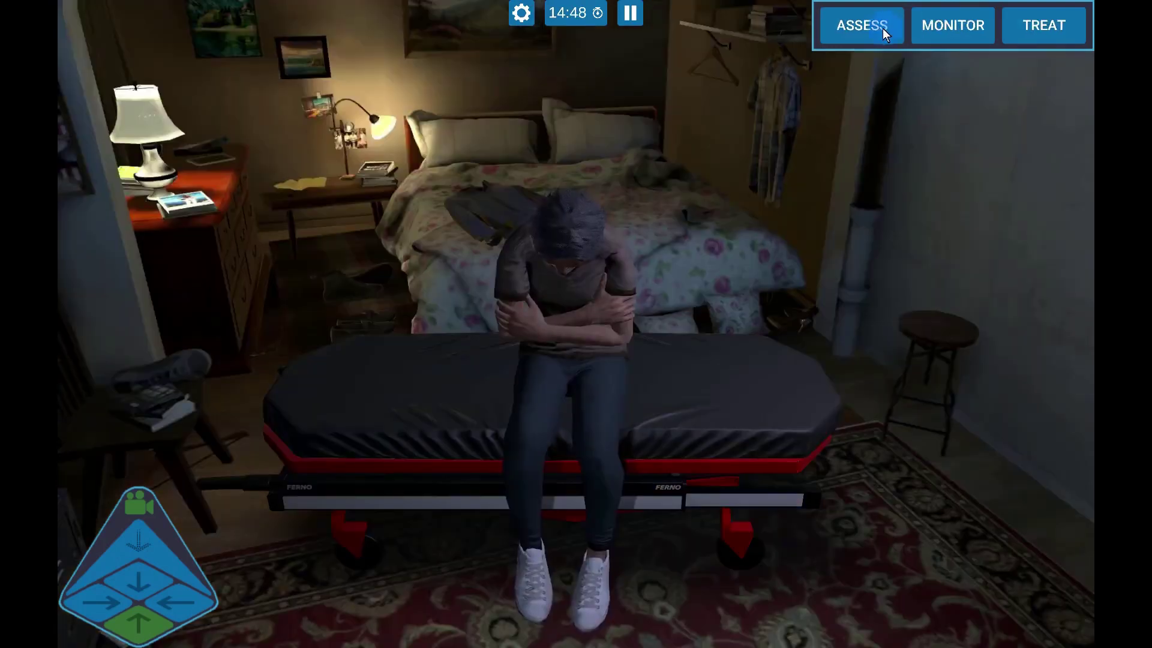
# - Give the bedroom patient the command "I need you to lay down on the cot"
pyautogui.click(883, 28)
pyautogui.click(894, 120)
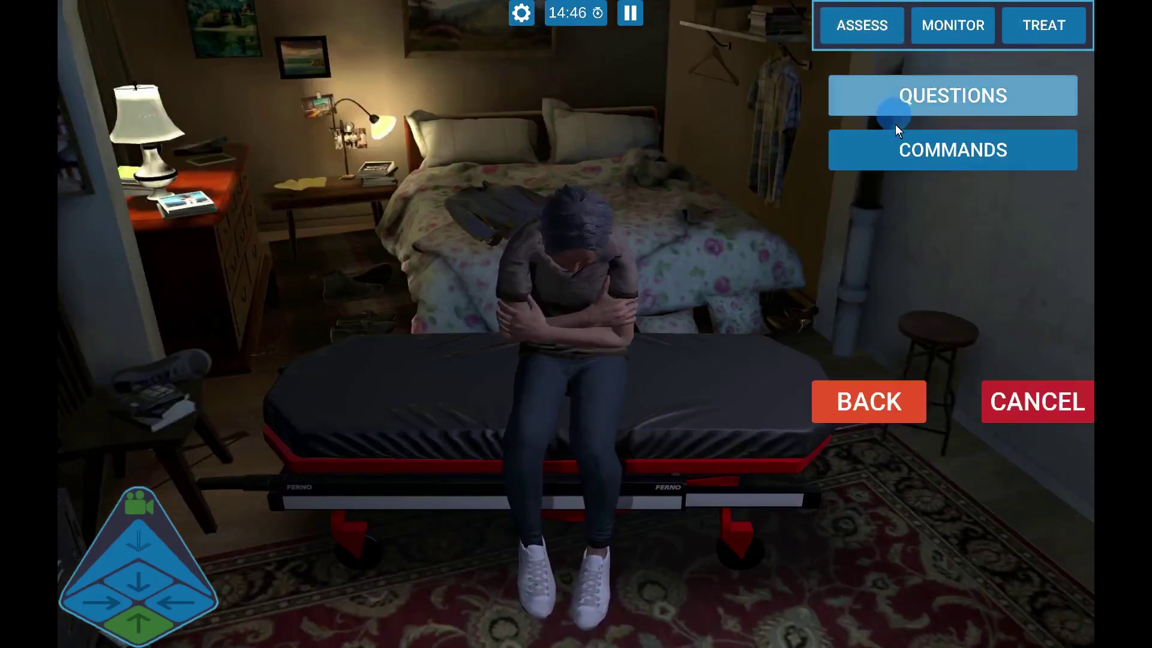
pyautogui.click(885, 149)
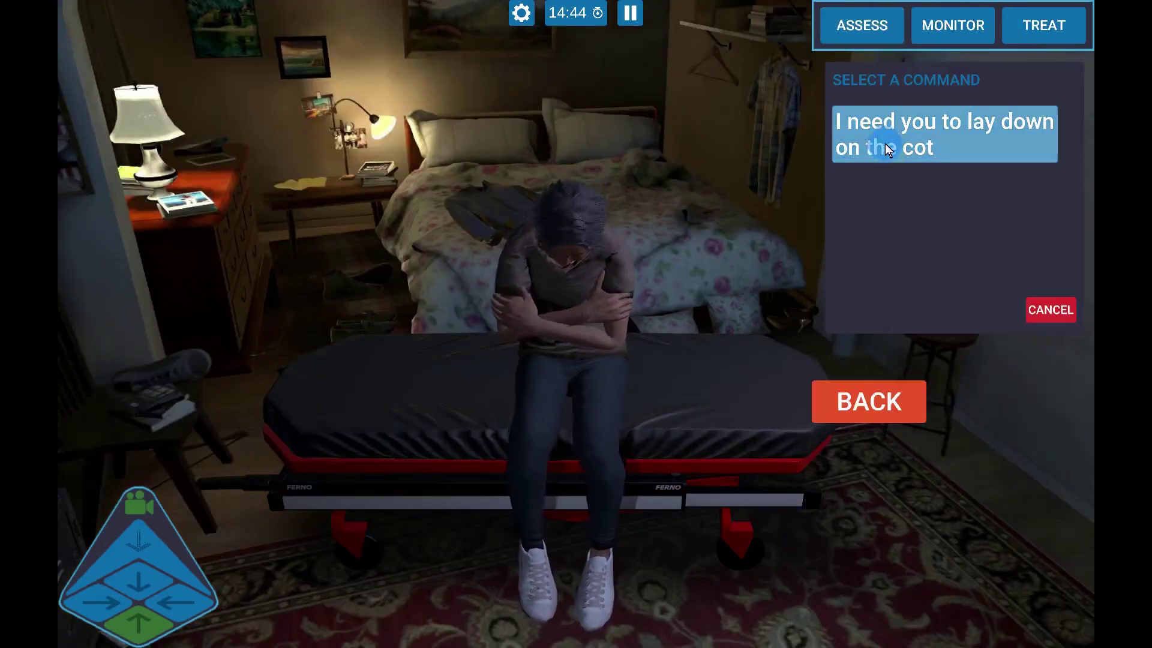
pyautogui.click(885, 143)
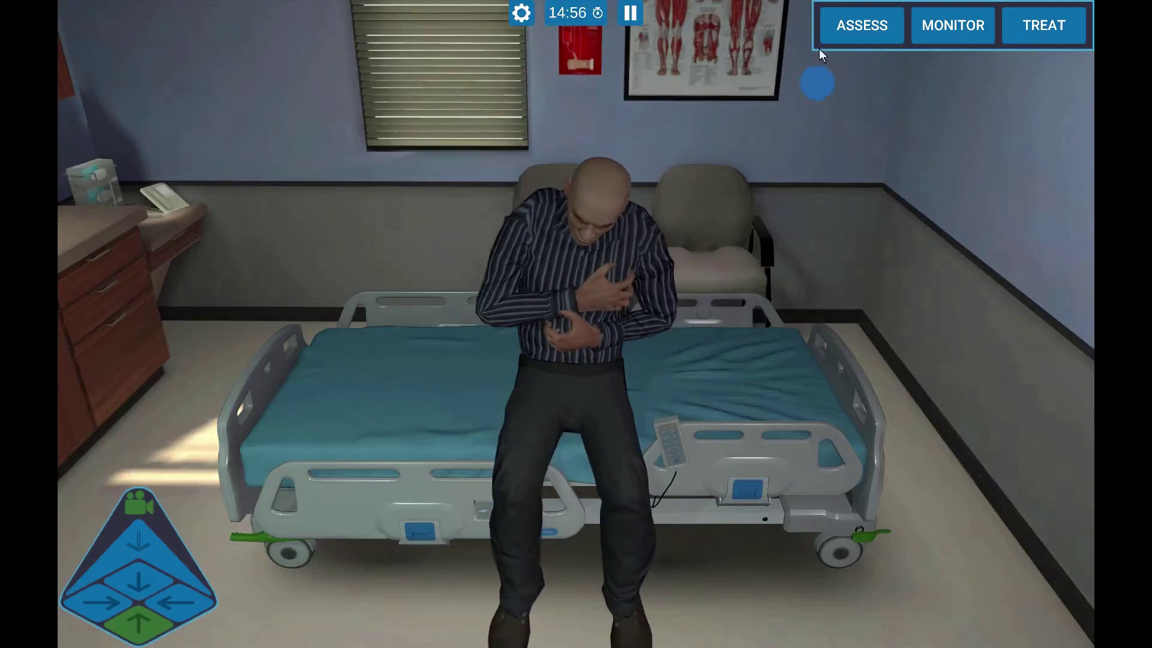
# - Auscultate the seated clinic patient's upper back on both sides with the stethoscope, viewed from behind
pyautogui.click(841, 29)
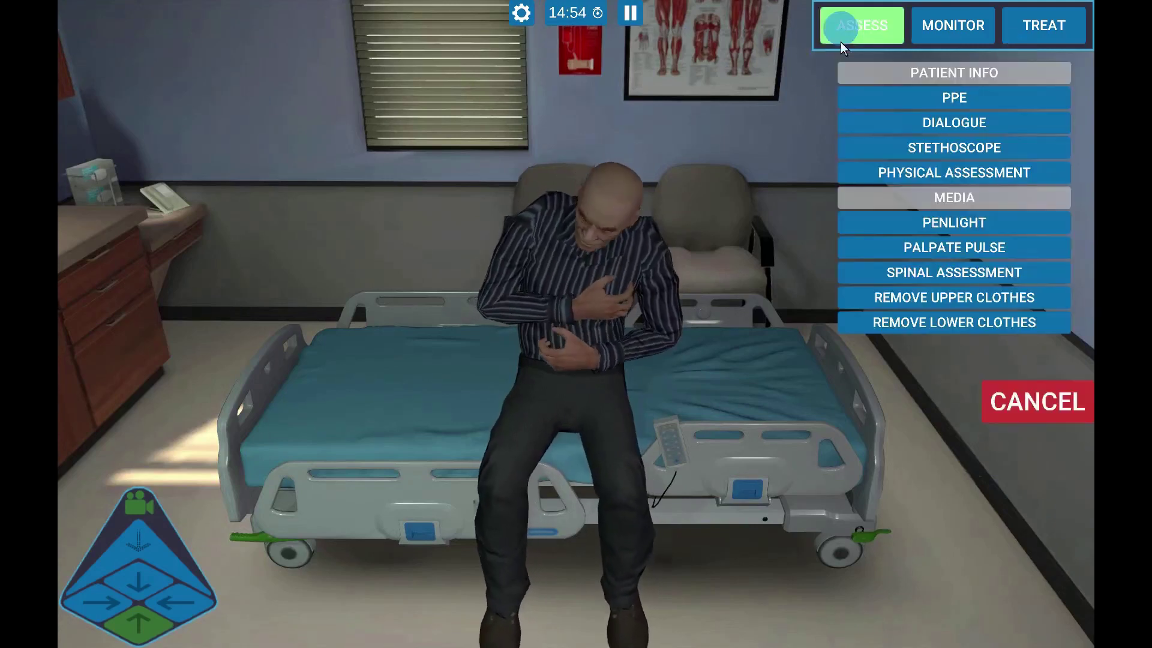
pyautogui.click(867, 149)
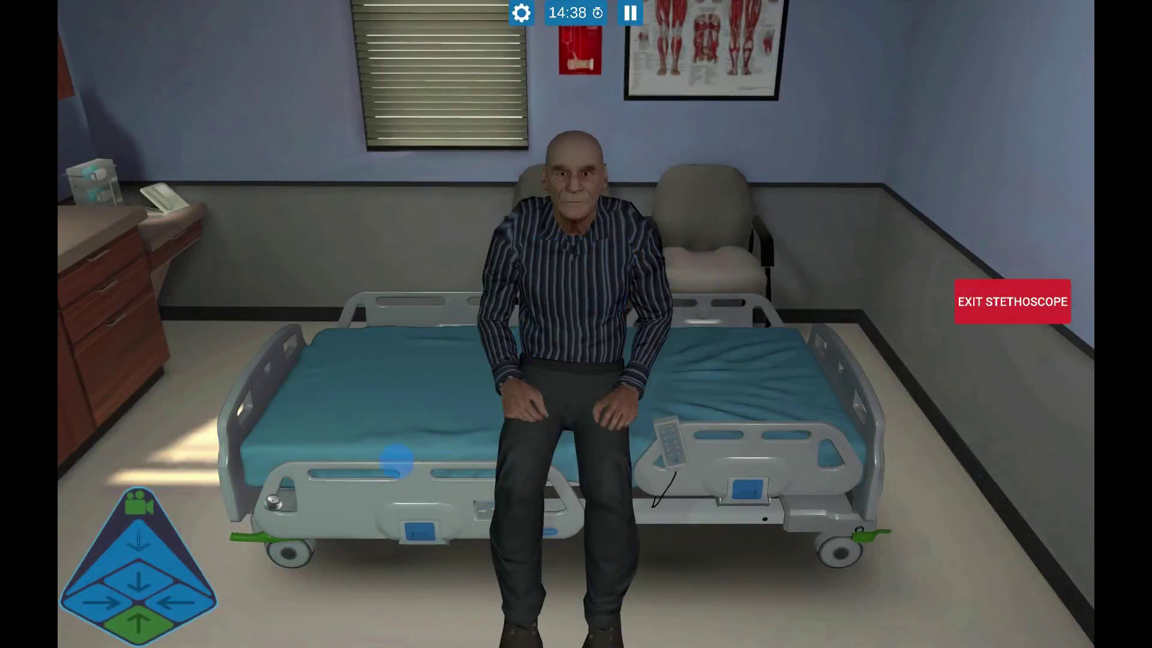
pyautogui.click(139, 581)
pyautogui.moveTo(579, 252); pyautogui.dragTo(548, 224)
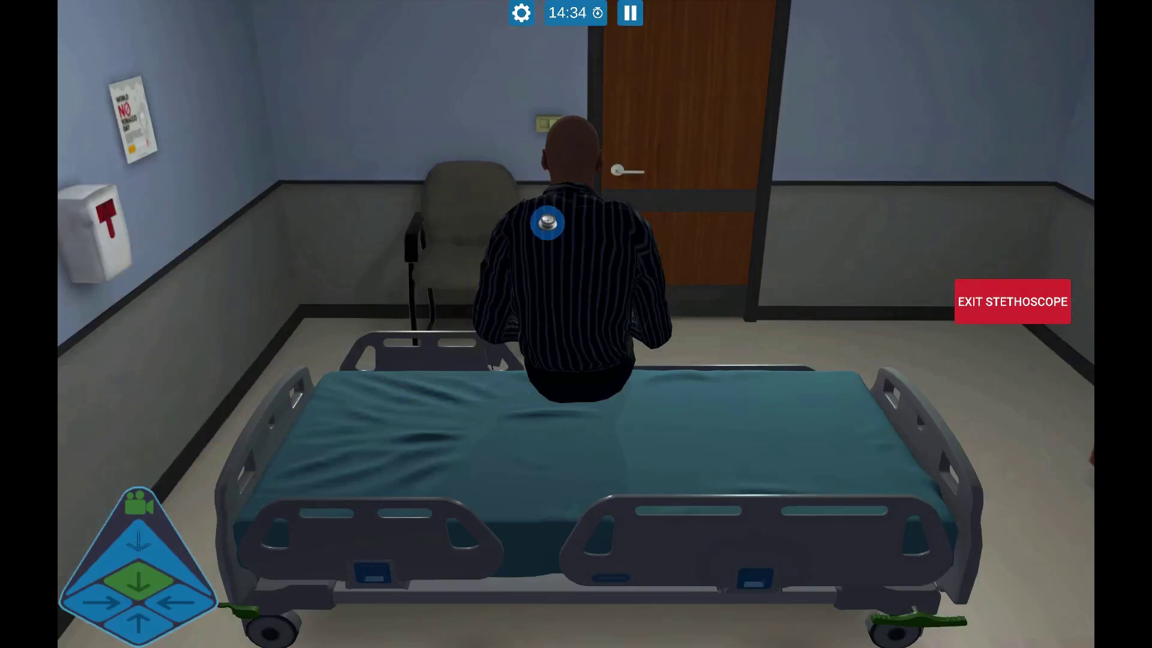
pyautogui.moveTo(547, 223); pyautogui.dragTo(596, 225)
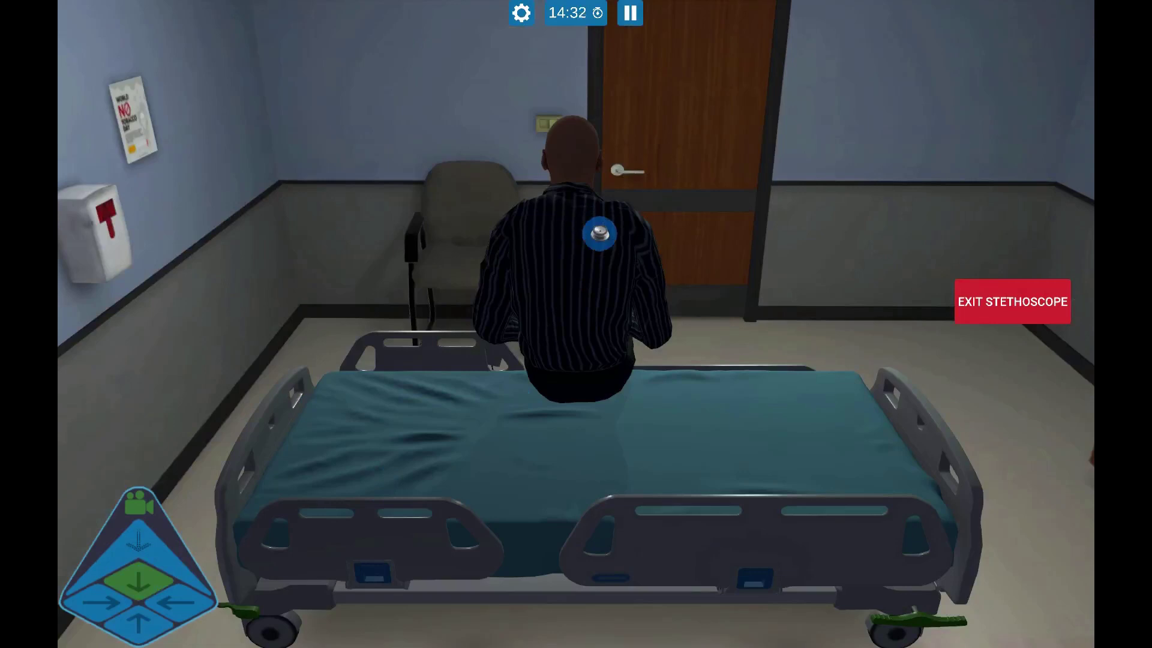
# - Auscultate the right side of the seated clinic patient's mid-back with the stethoscope
pyautogui.moveTo(600, 234); pyautogui.dragTo(608, 290)
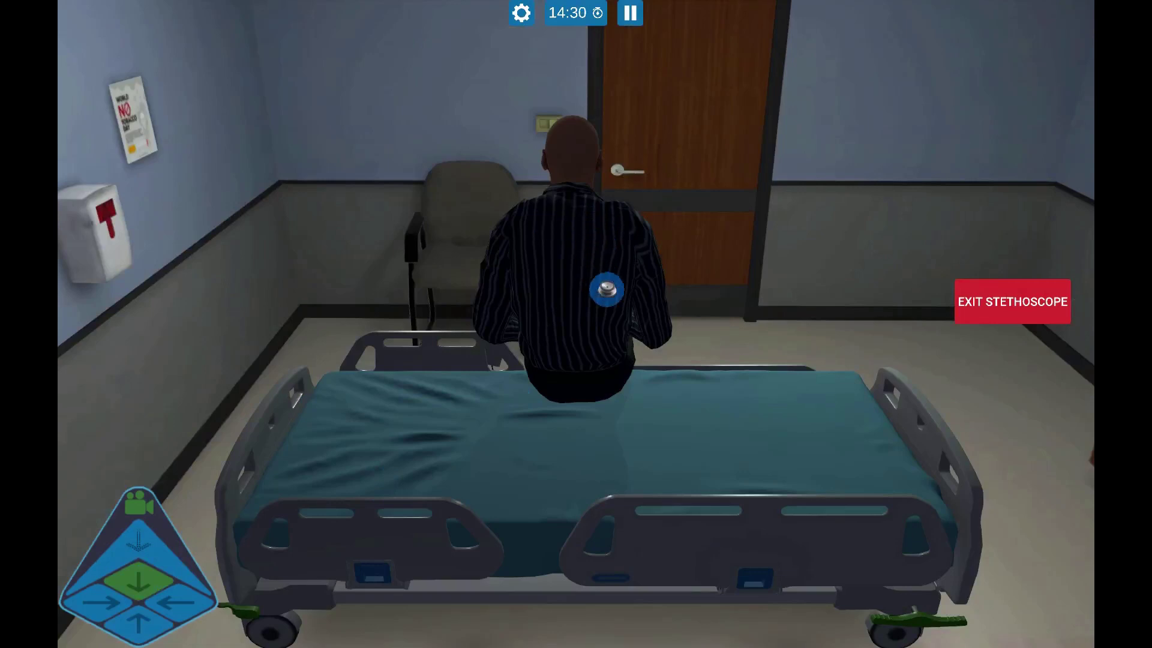
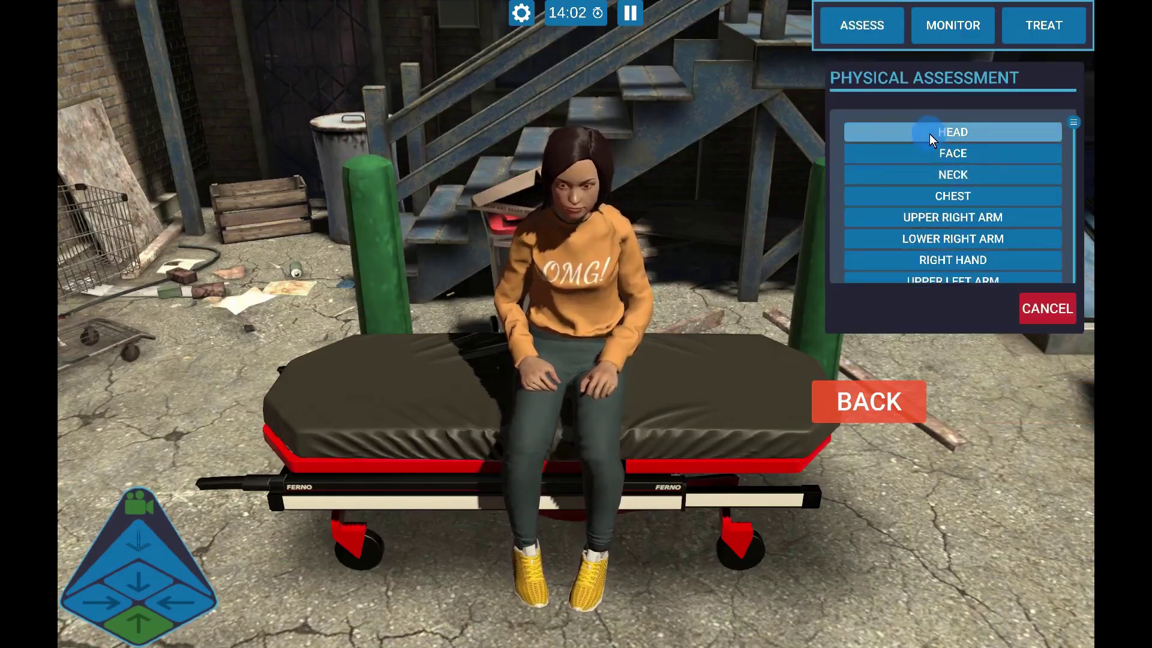
# - Physically assess the head, face, neck and chest of the alley patient in the OMG! sweatshirt
pyautogui.click(930, 134)
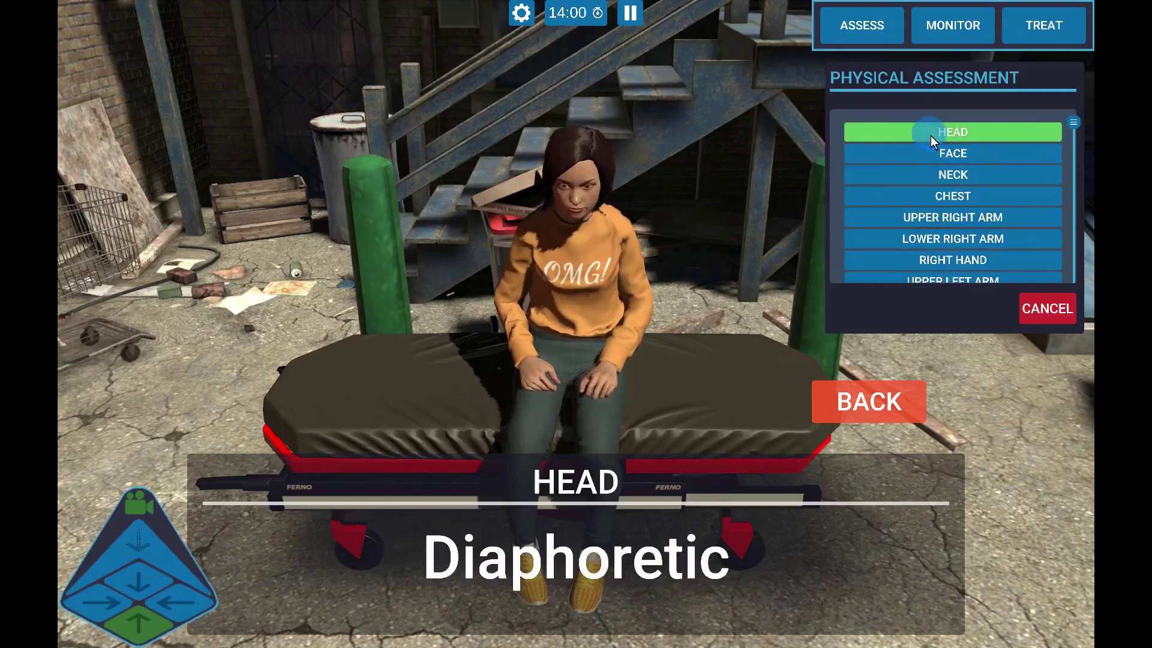
pyautogui.click(929, 157)
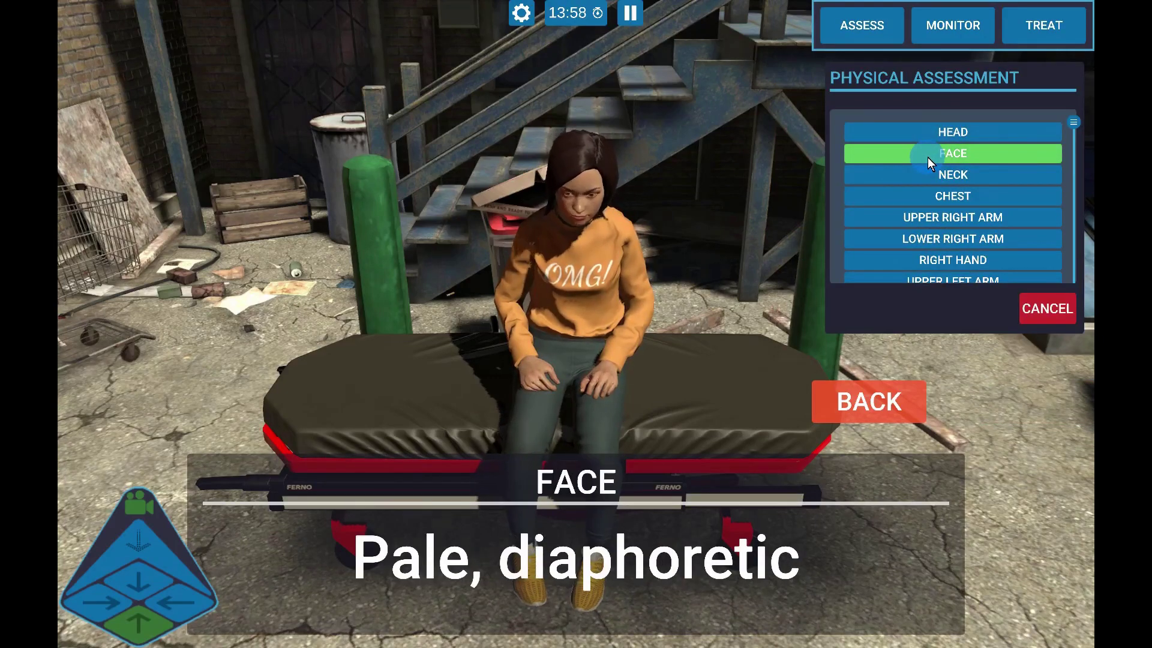
pyautogui.click(926, 176)
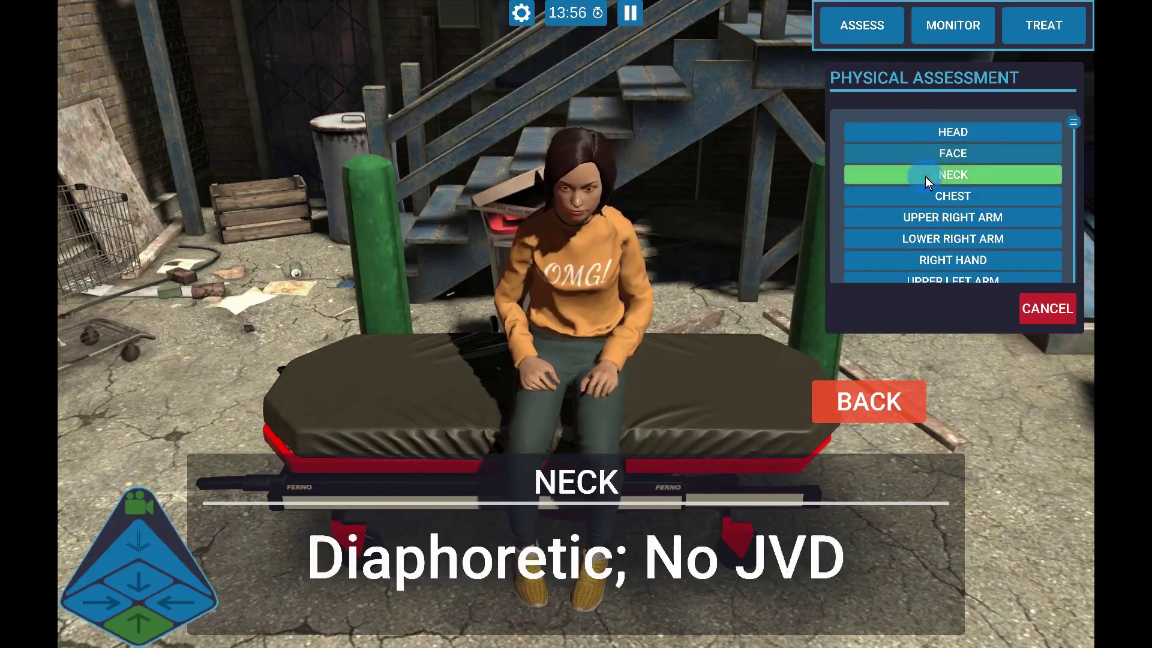
pyautogui.click(921, 197)
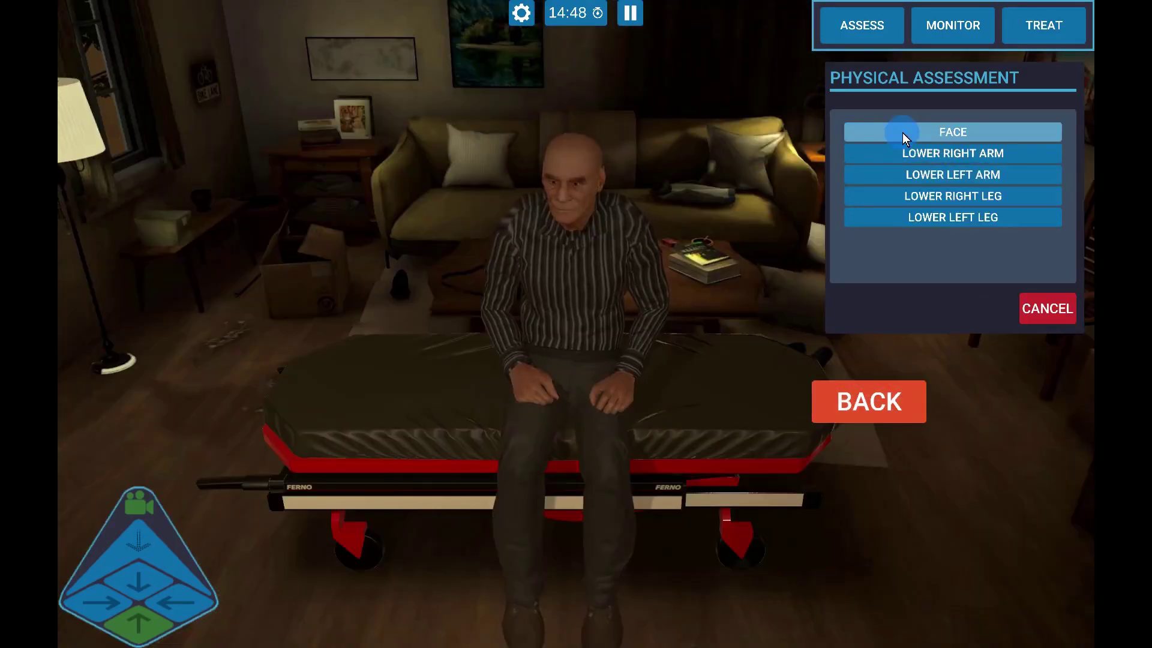
# - Physically assess the living-room patient's face and display the facial photo from the media images
pyautogui.click(903, 133)
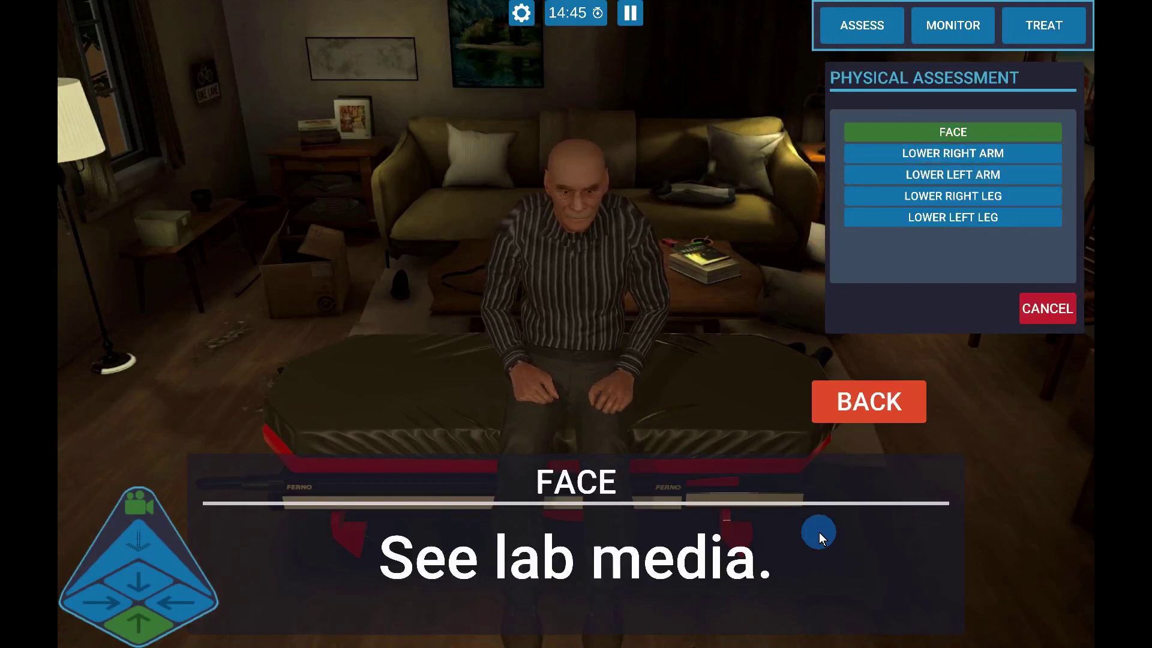
pyautogui.click(880, 22)
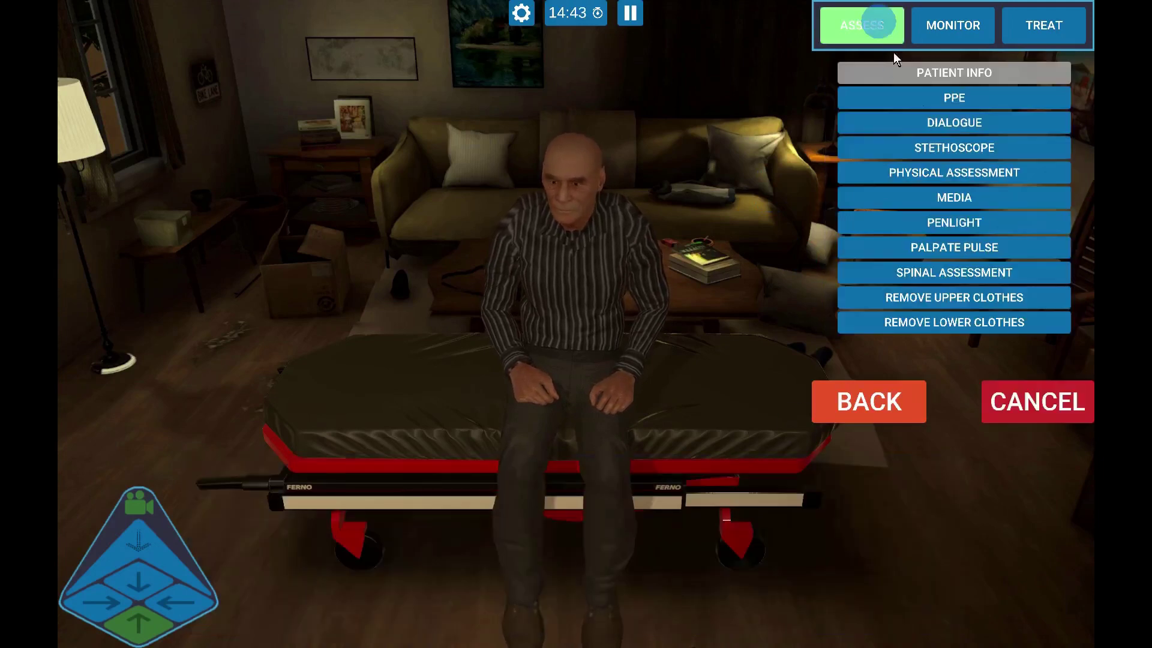
pyautogui.click(918, 201)
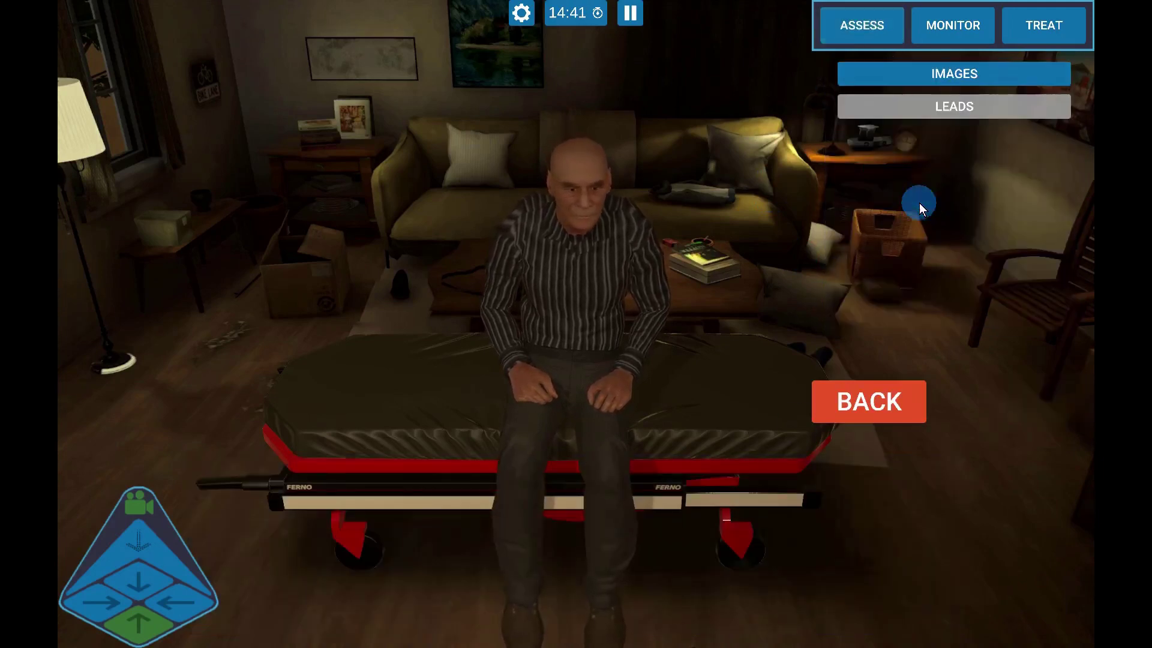
pyautogui.click(950, 75)
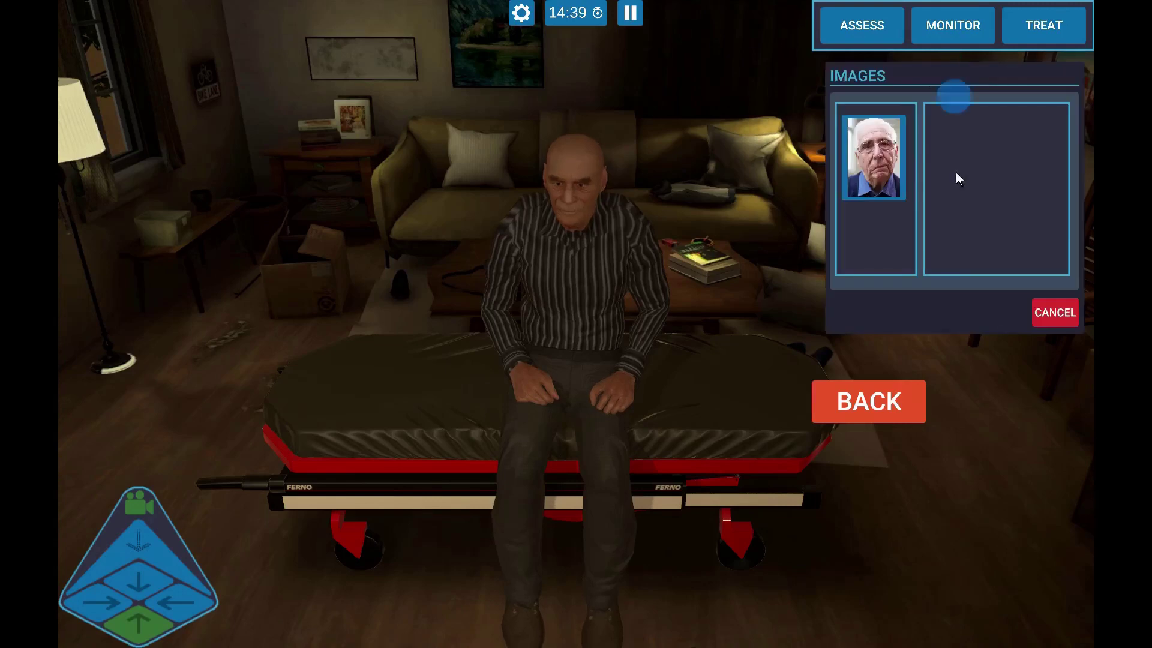
pyautogui.click(884, 177)
pyautogui.click(968, 188)
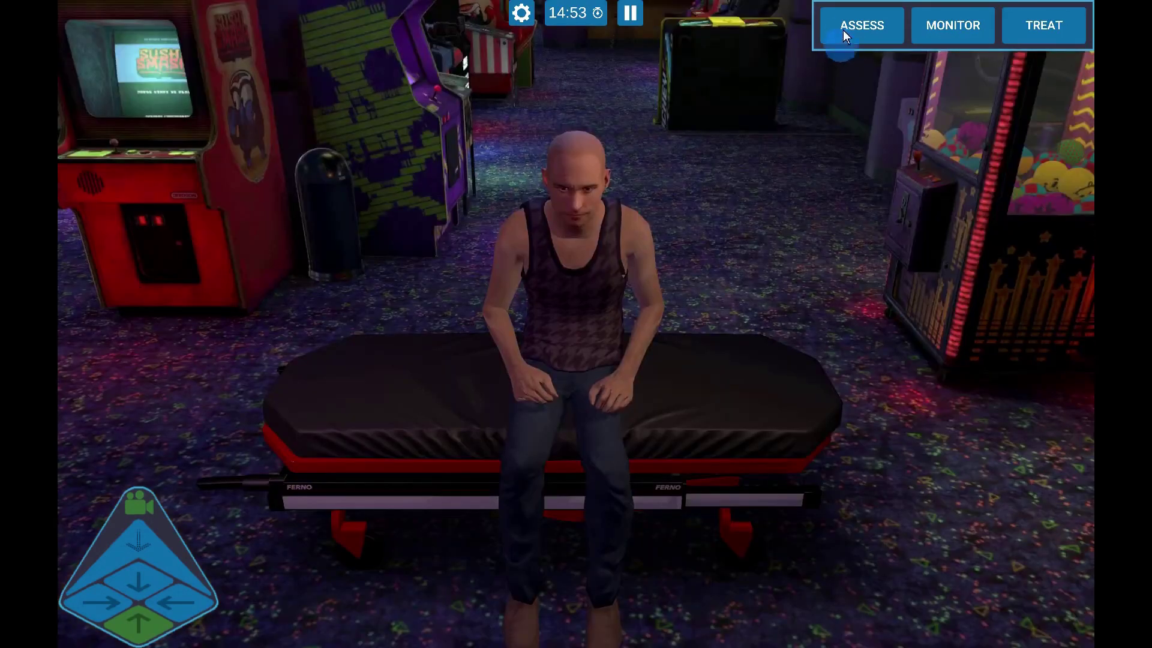
# - Examine both of the arcade patient's eyes with the penlight, sweeping it across the face
pyautogui.click(843, 26)
pyautogui.click(890, 223)
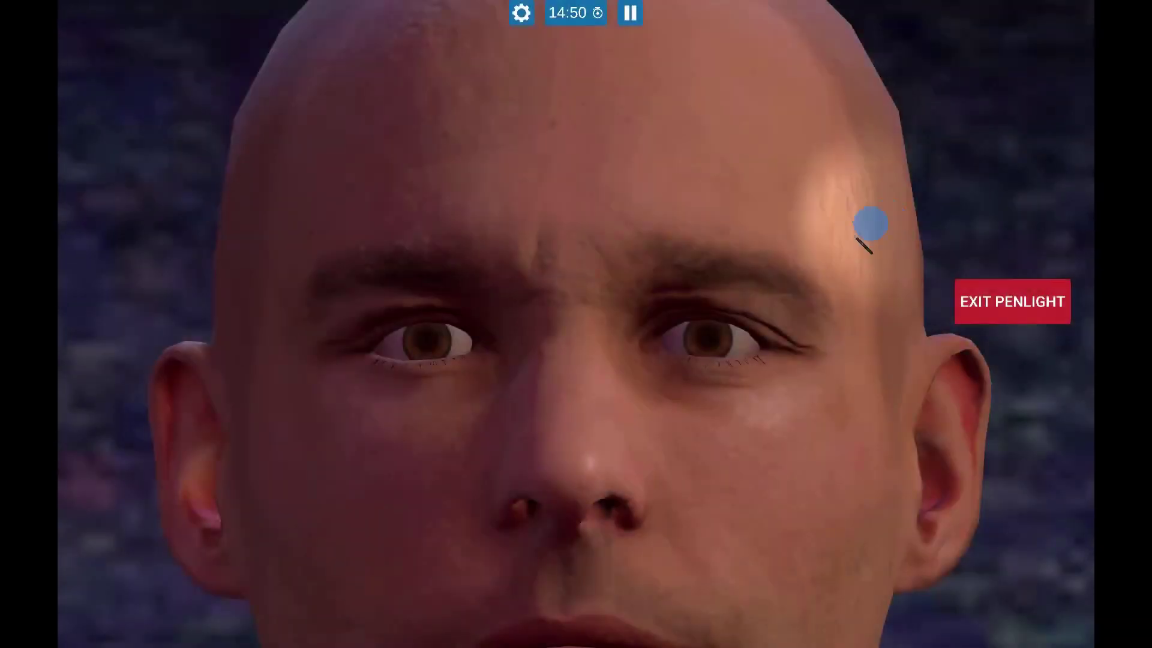
pyautogui.moveTo(872, 223)
pyautogui.mouseDown()
pyautogui.moveTo(715, 334)
pyautogui.moveTo(871, 317)
pyautogui.moveTo(772, 334)
pyautogui.moveTo(808, 312)
pyautogui.moveTo(694, 147)
pyautogui.moveTo(168, 208)
pyautogui.moveTo(168, 279)
pyautogui.moveTo(385, 338)
pyautogui.moveTo(353, 340)
pyautogui.moveTo(273, 309)
pyautogui.mouseUp()
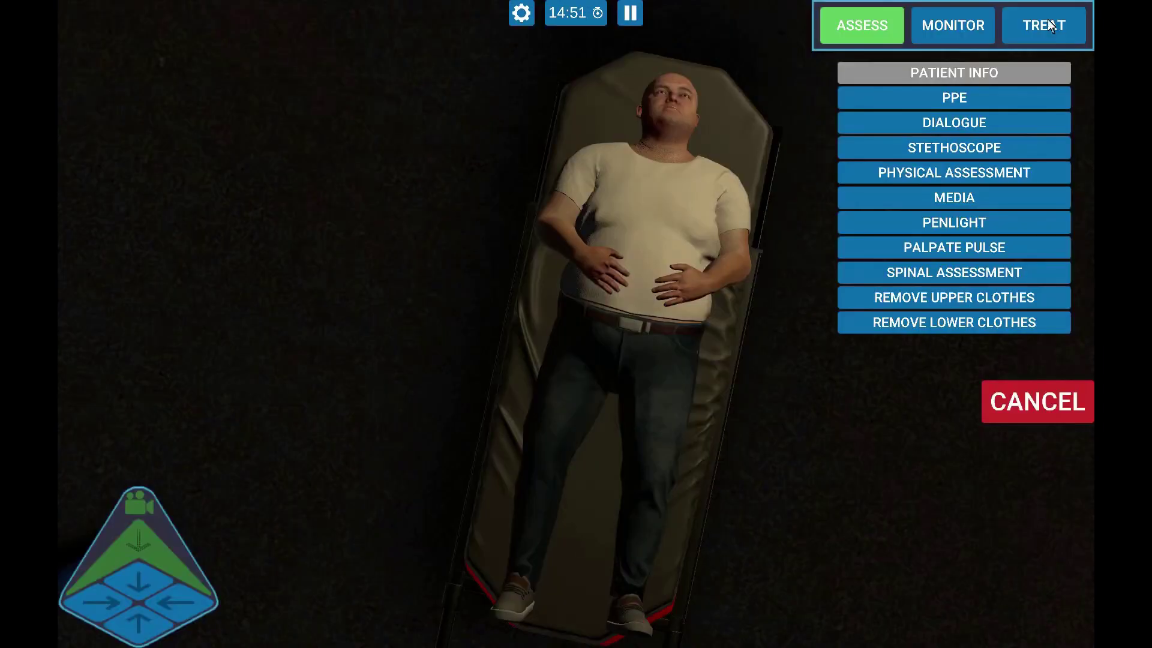
# - Palpate the pulse of the patient lying on the cot at the neck and the right upper arm
pyautogui.click(863, 241)
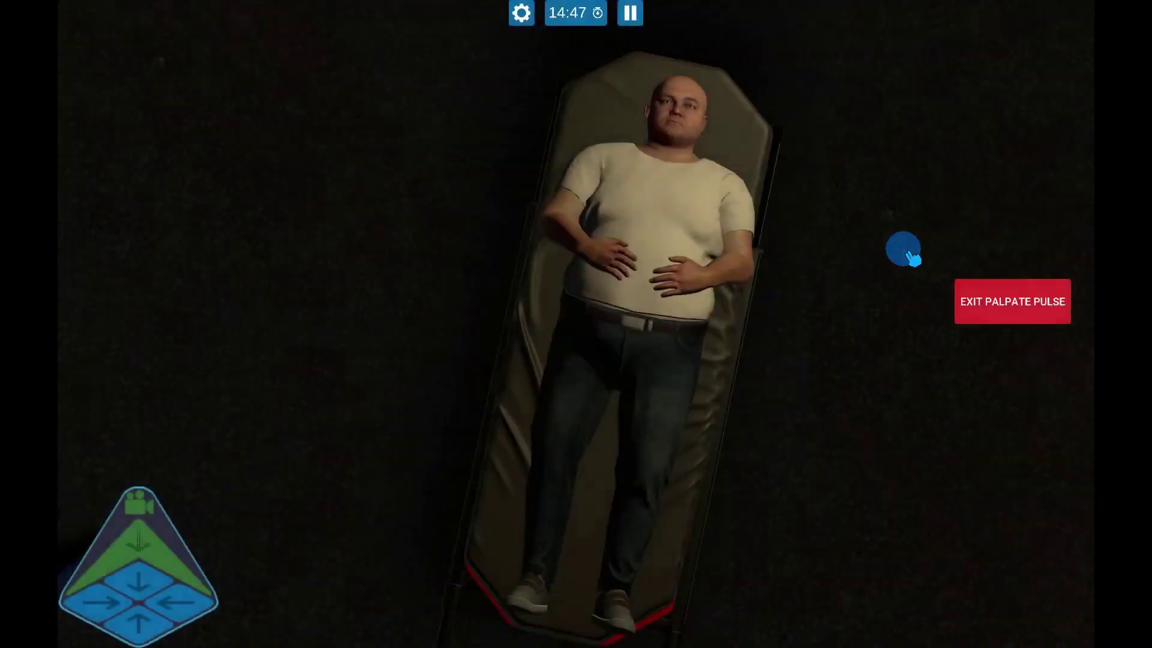
pyautogui.click(691, 152)
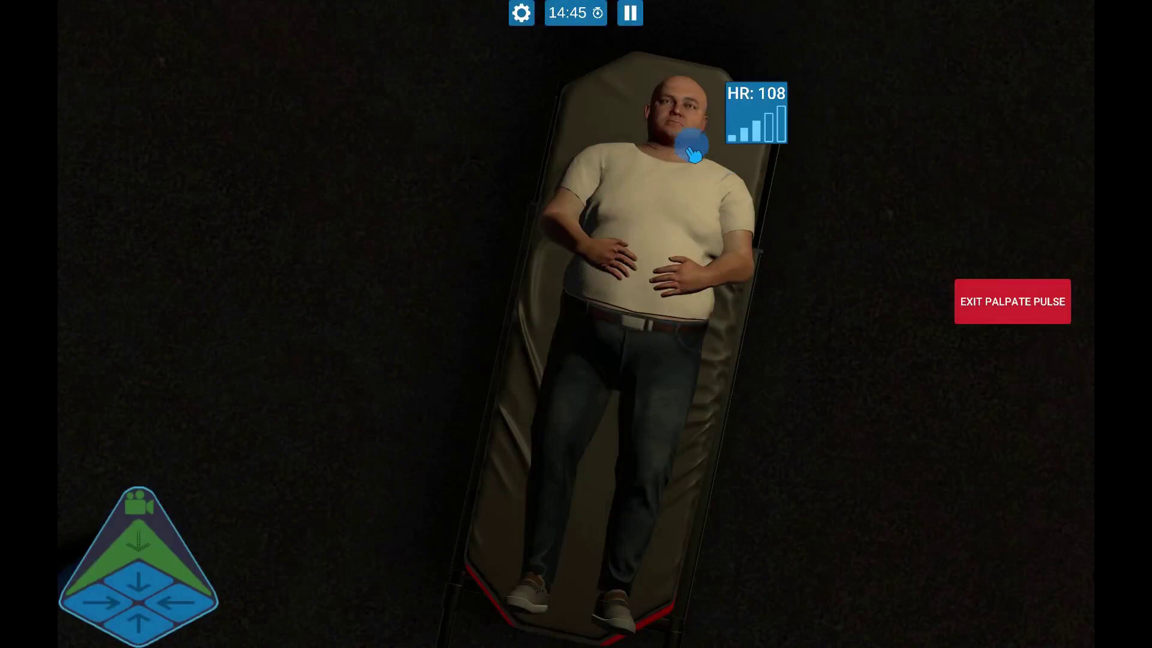
pyautogui.moveTo(696, 159)
pyautogui.mouseDown()
pyautogui.moveTo(738, 212)
pyautogui.moveTo(733, 261)
pyautogui.moveTo(706, 277)
pyautogui.moveTo(648, 226)
pyautogui.moveTo(585, 237)
pyautogui.moveTo(593, 245)
pyautogui.moveTo(567, 194)
pyautogui.mouseUp()
# - Perform a spinal assessment on the motel-room patient, turning the patient onto the side and back again
pyautogui.click(852, 28)
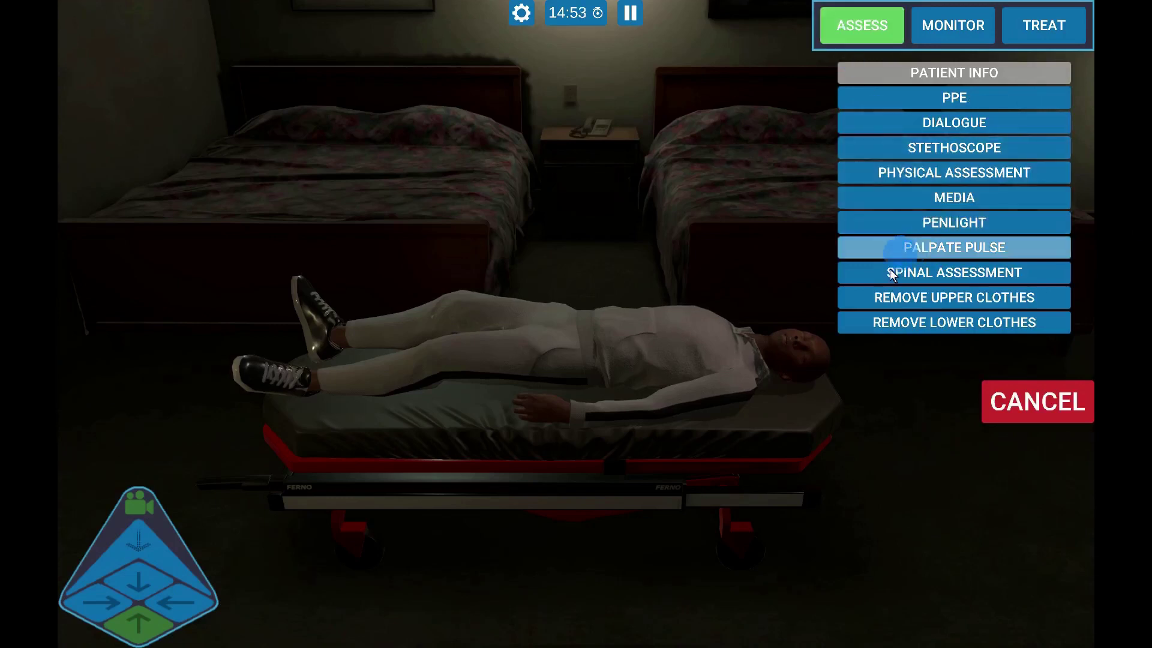
pyautogui.click(886, 275)
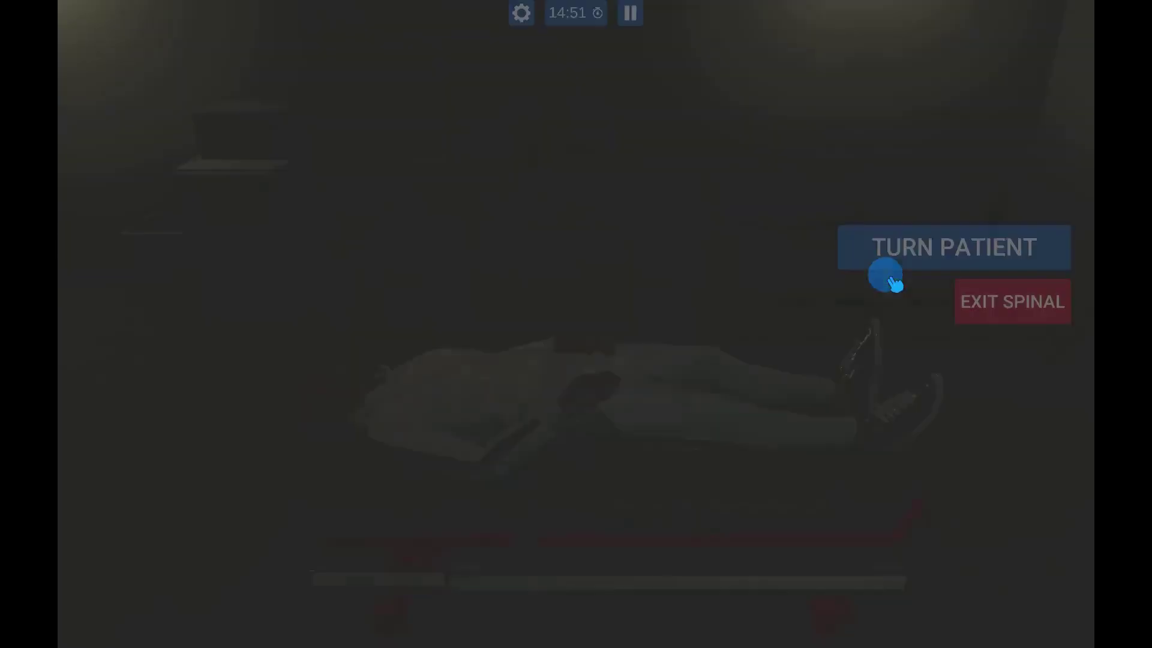
pyautogui.click(914, 259)
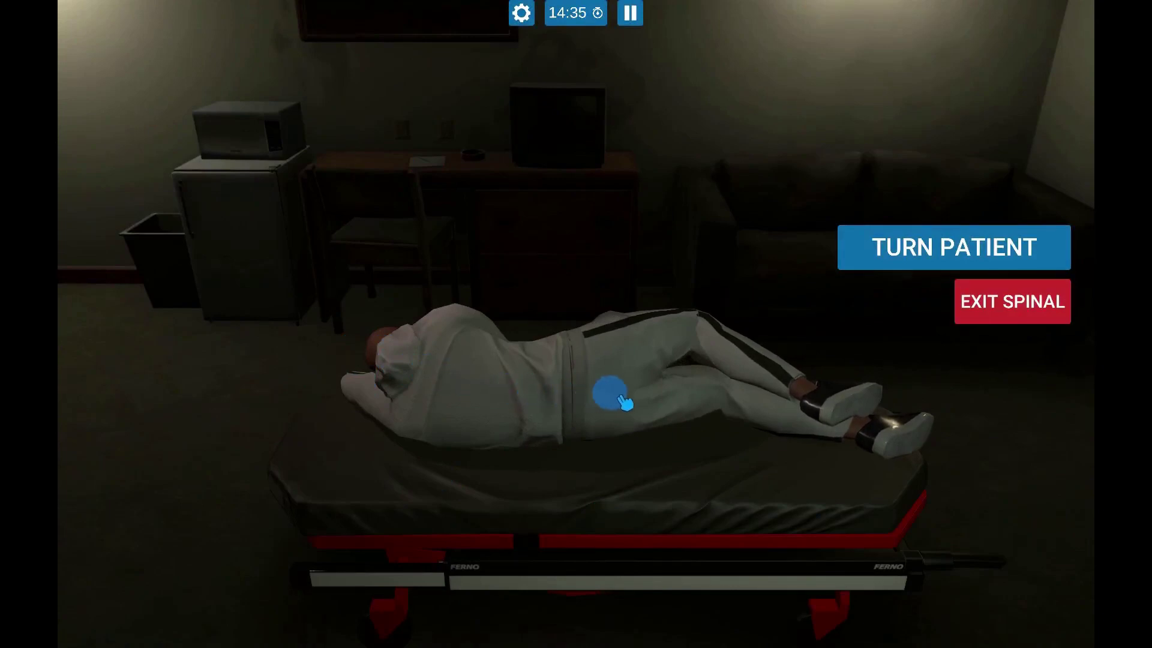
pyautogui.click(949, 248)
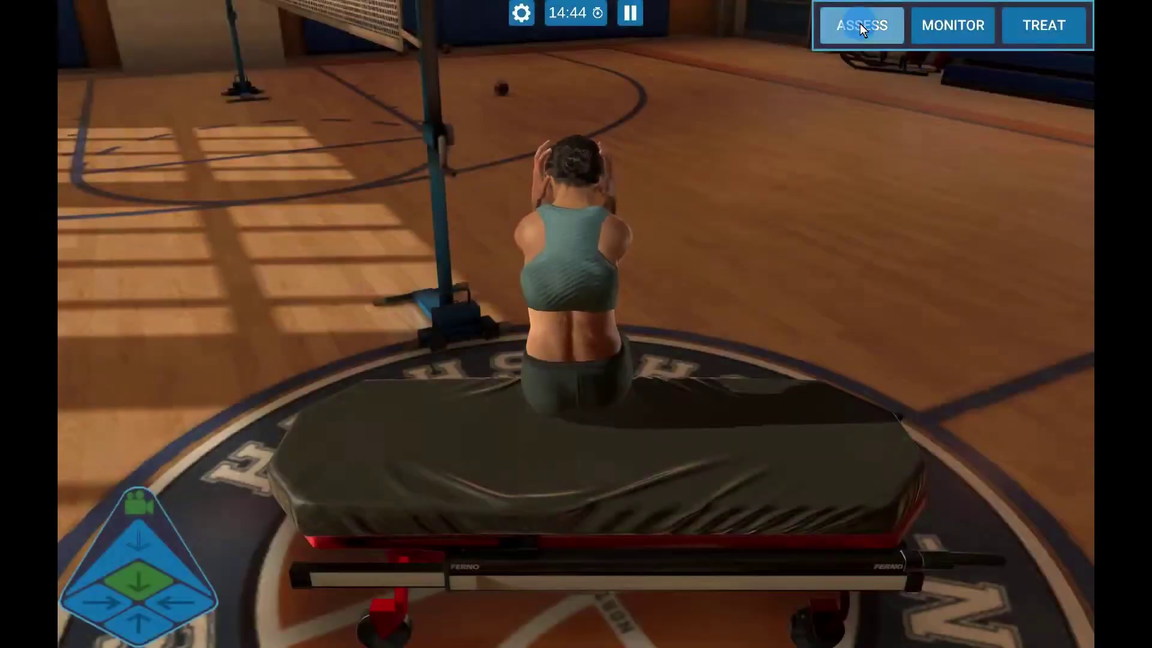
# - Start a spinal assessment on the seated patient in the gym
pyautogui.click(859, 23)
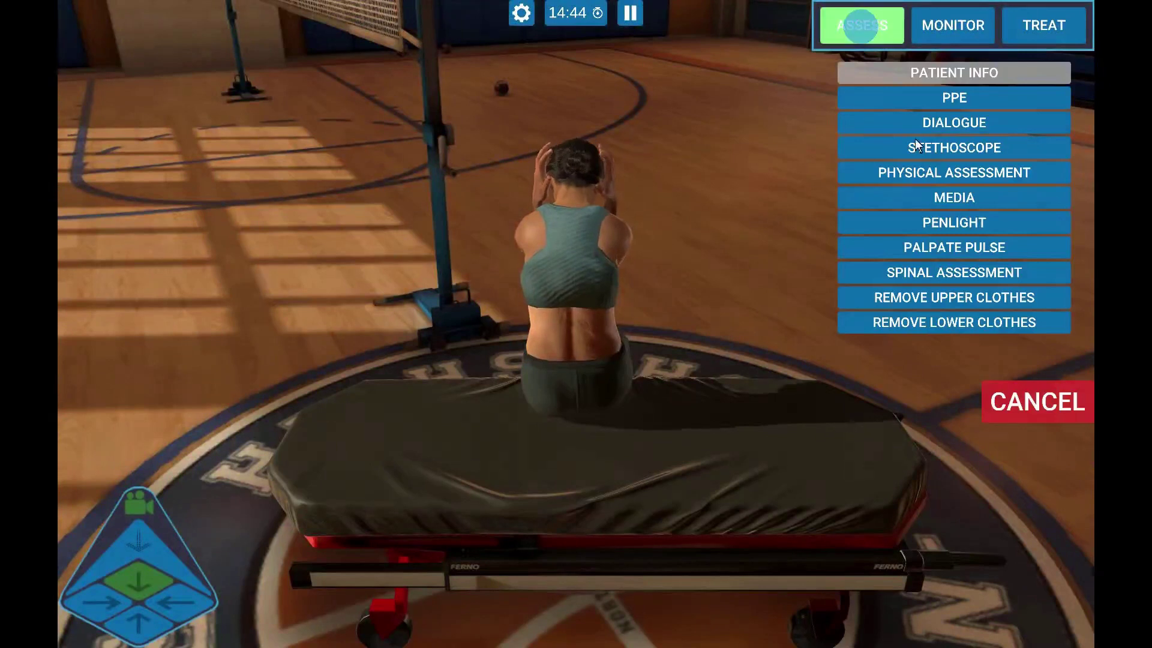
pyautogui.click(904, 276)
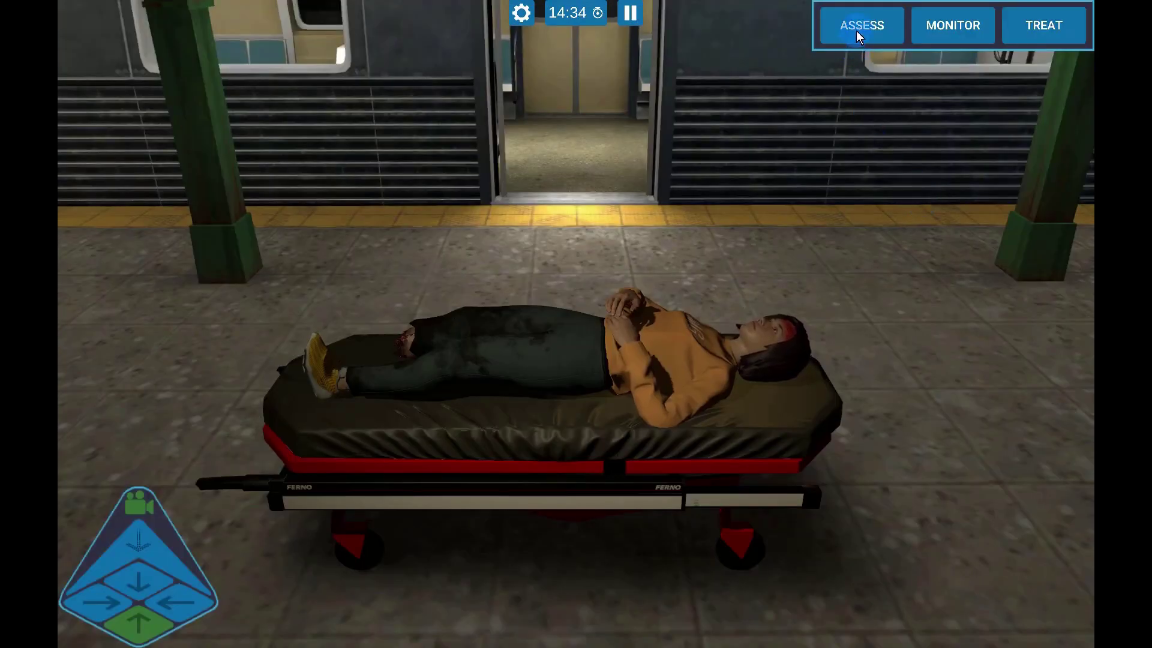
# - Remove the subway patient's upper and lower clothes and view the injuries from above
pyautogui.click(858, 29)
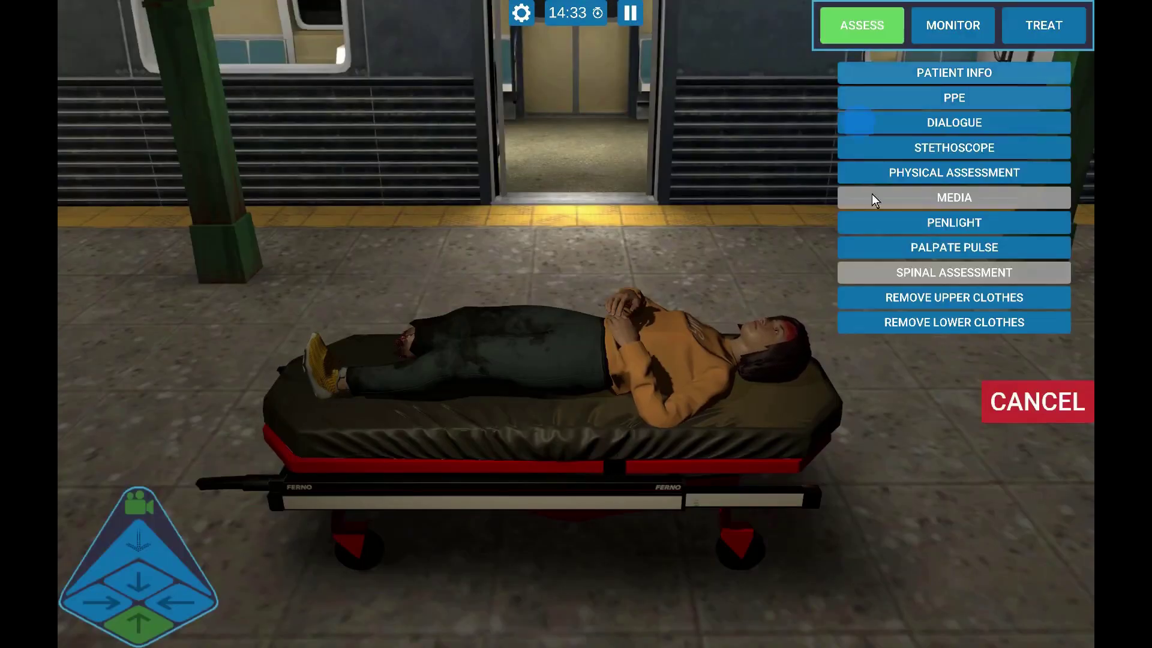
pyautogui.click(897, 299)
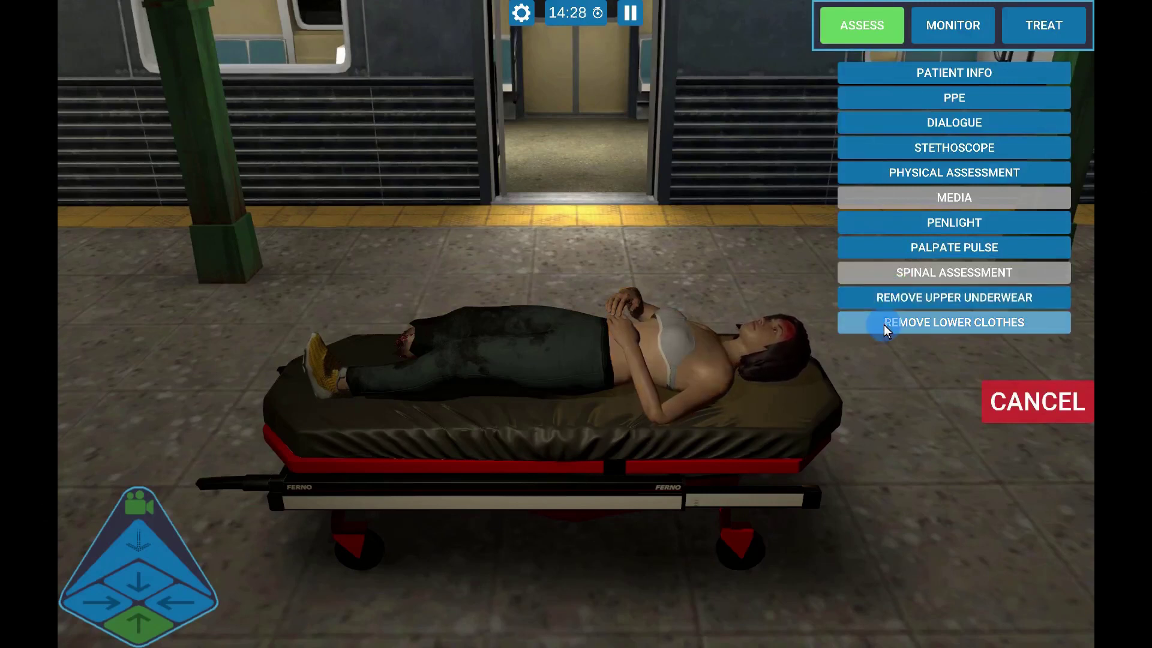
pyautogui.click(887, 324)
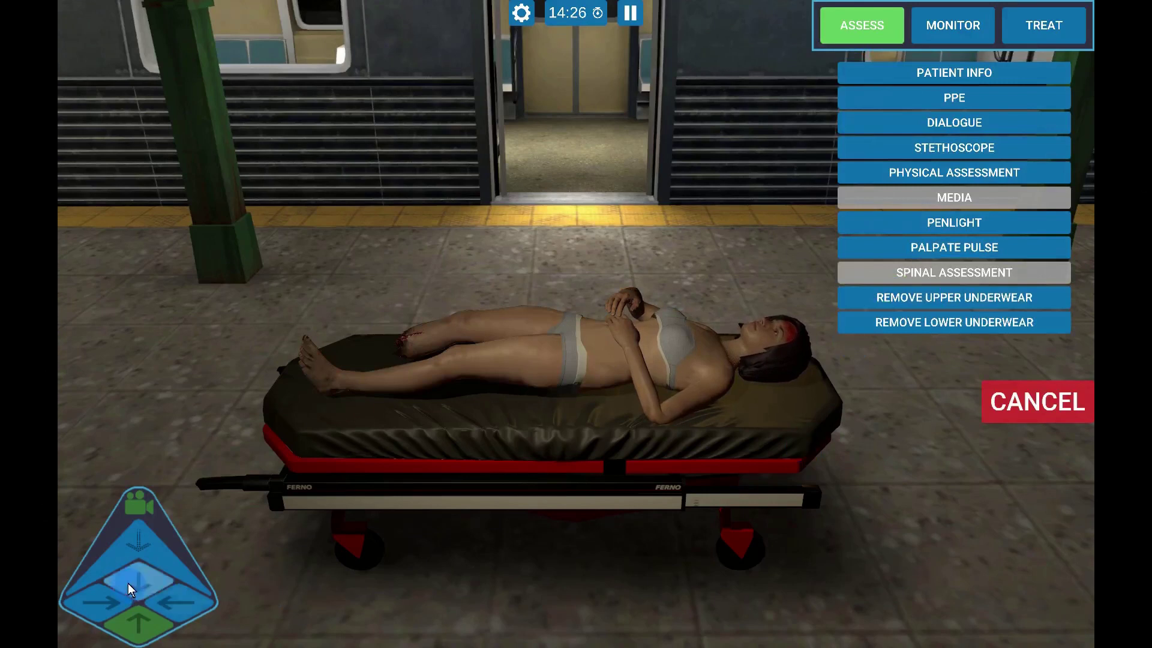
pyautogui.click(142, 541)
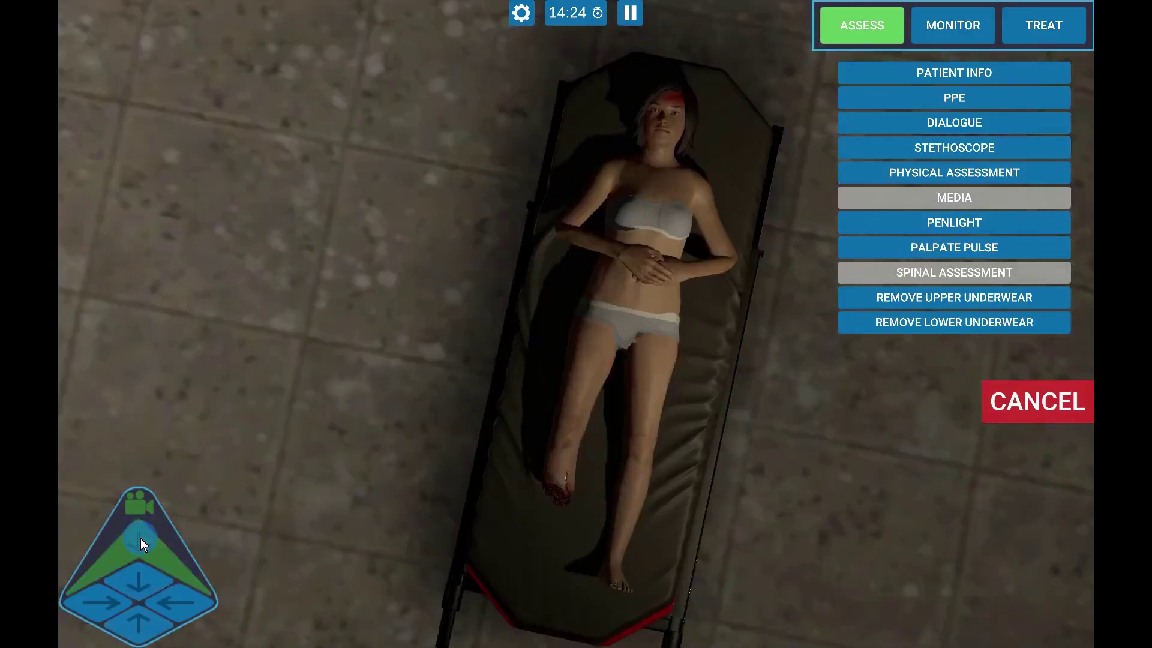
# - Turn on SpO2, EtCO2 and heart rate monitoring in the vitals for the seated clinic patient
pyautogui.click(948, 29)
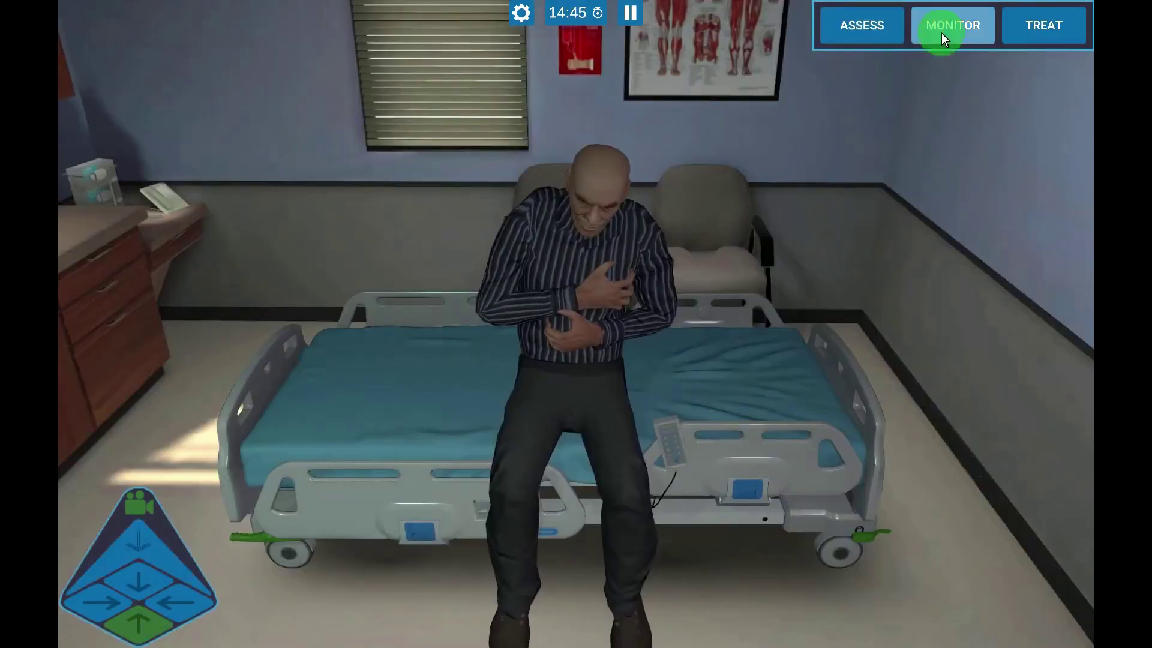
pyautogui.click(940, 75)
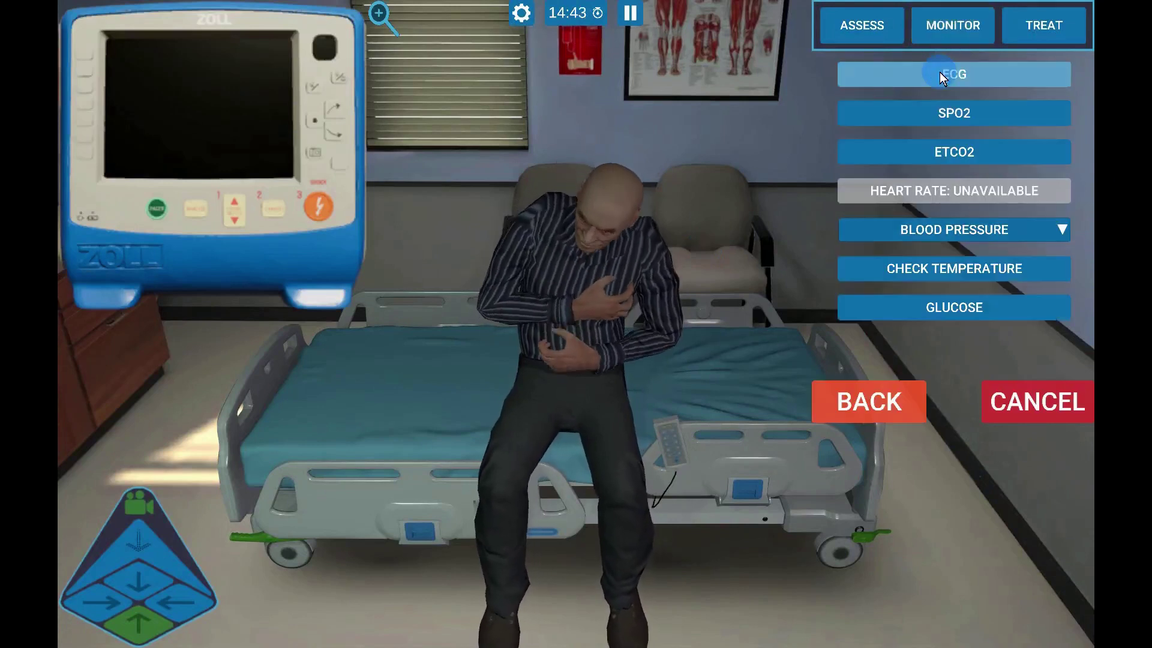
pyautogui.click(946, 112)
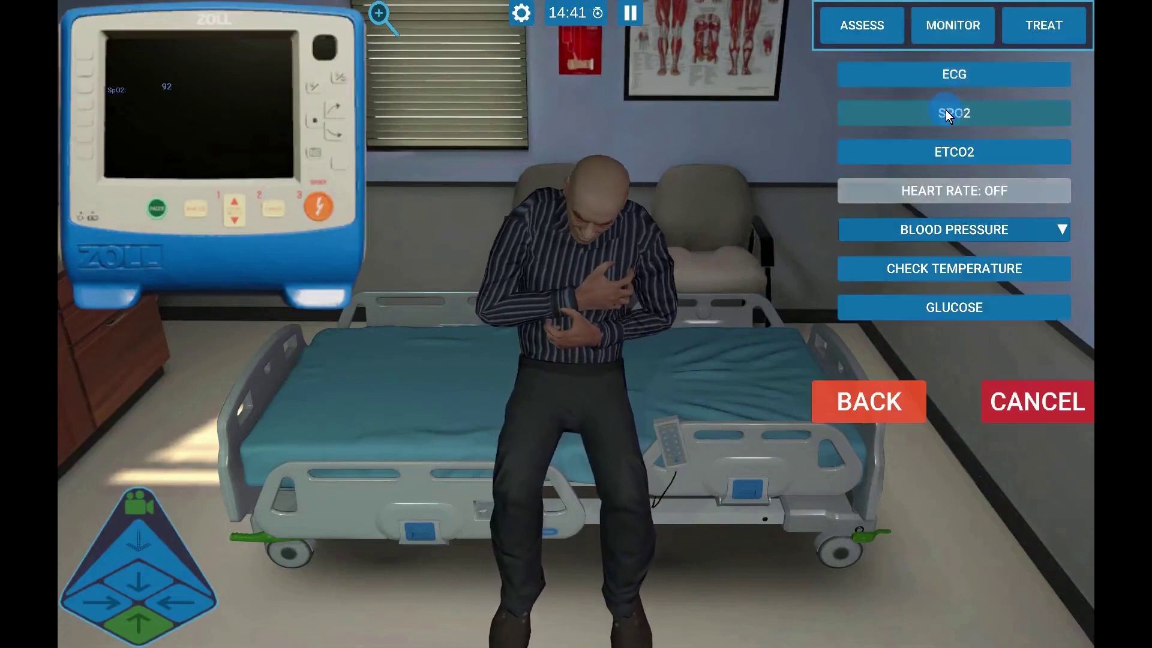
pyautogui.click(958, 150)
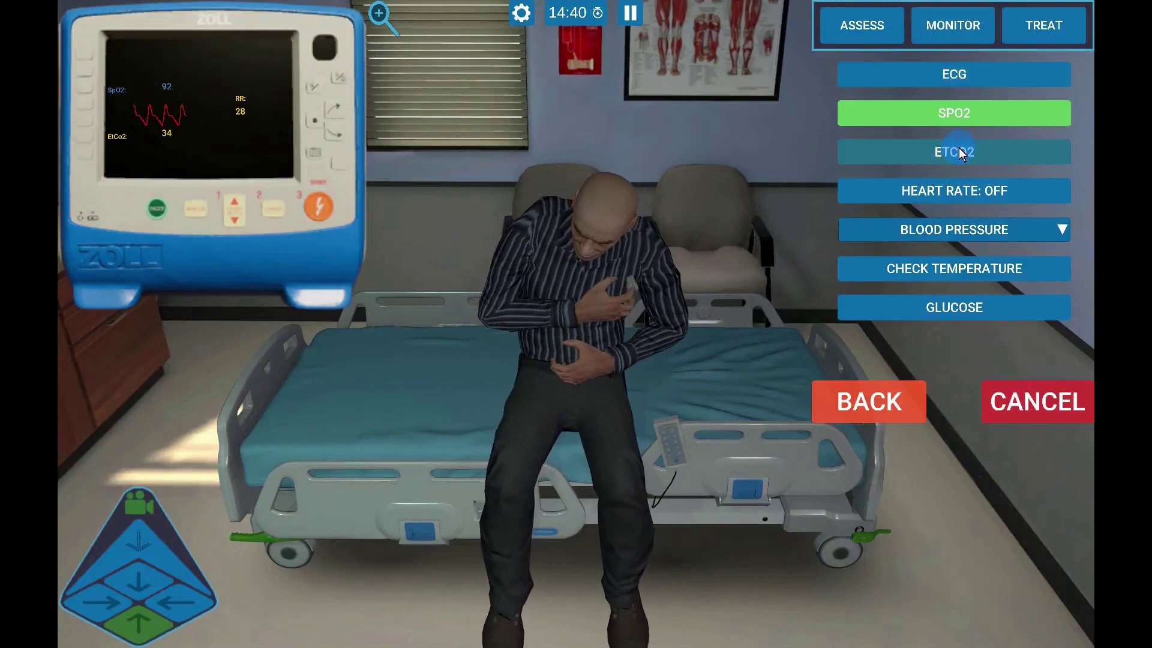
pyautogui.click(952, 192)
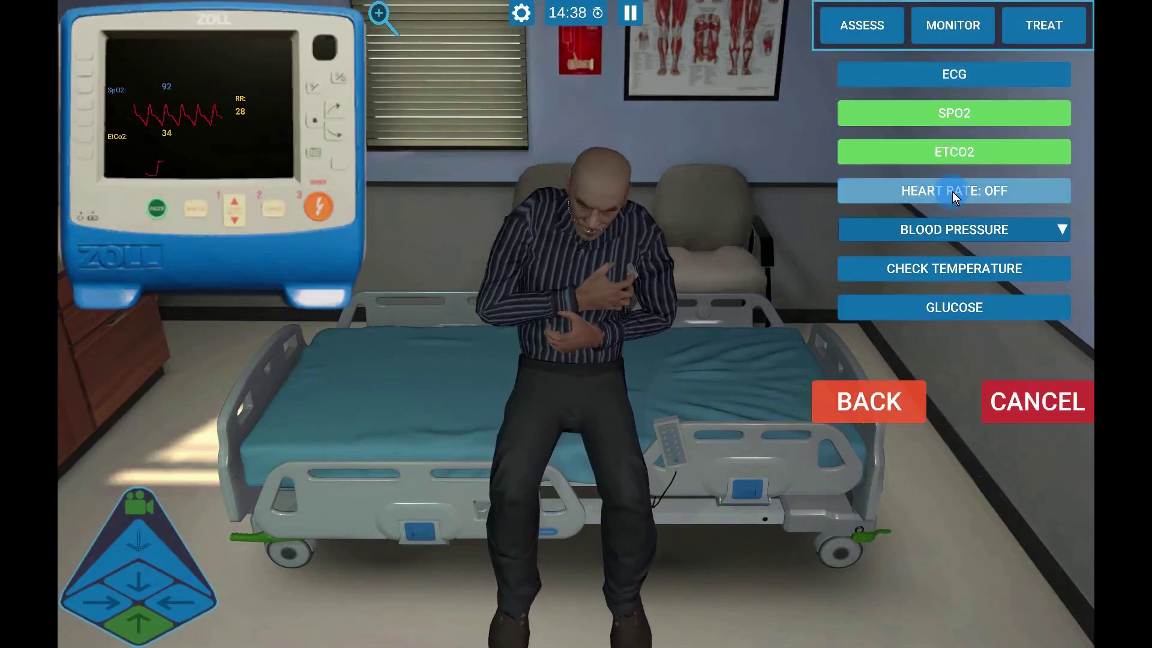
# - Take the clinic patient's blood pressure, then check the temperature and glucose
pyautogui.click(958, 226)
pyautogui.click(980, 288)
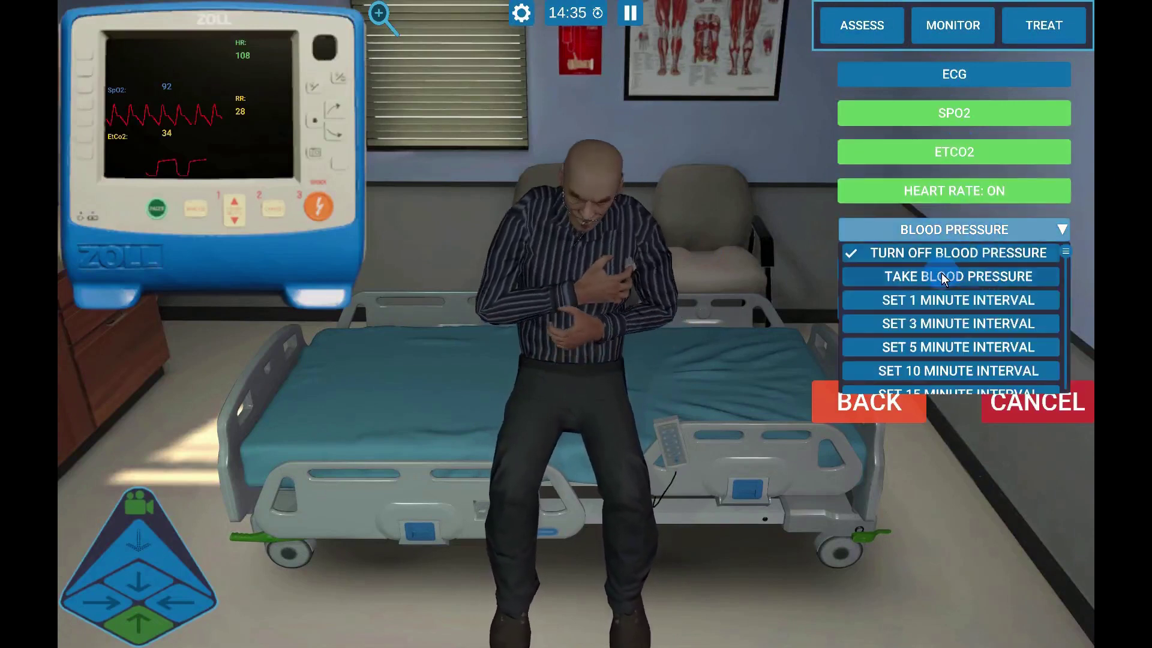
pyautogui.click(919, 274)
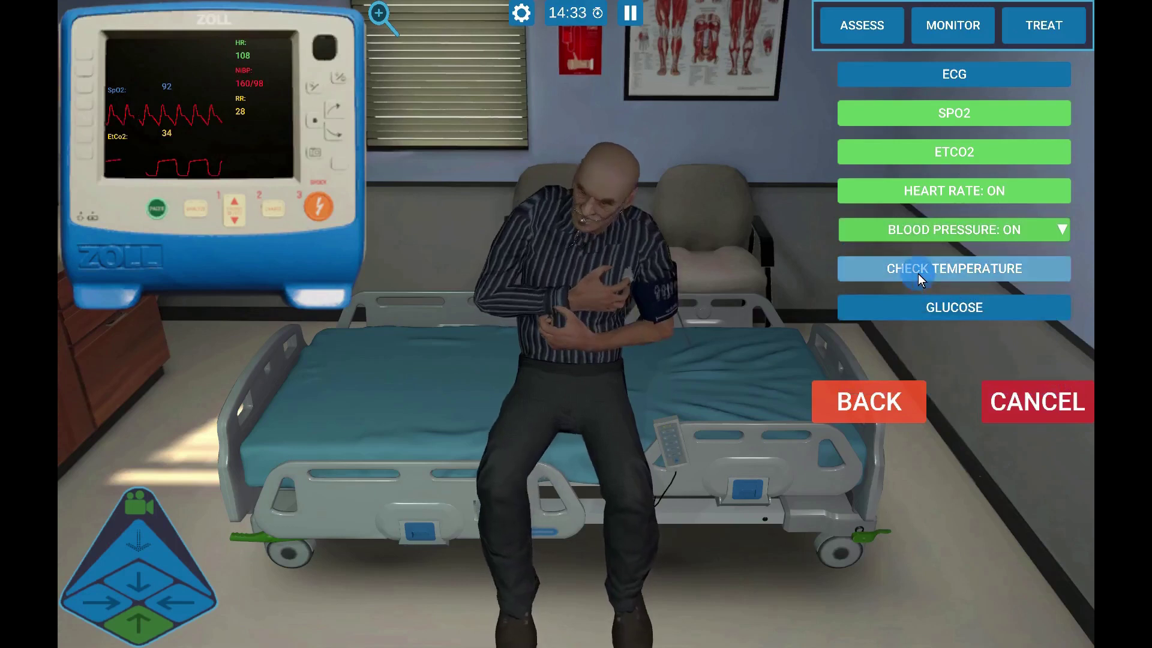
pyautogui.click(945, 306)
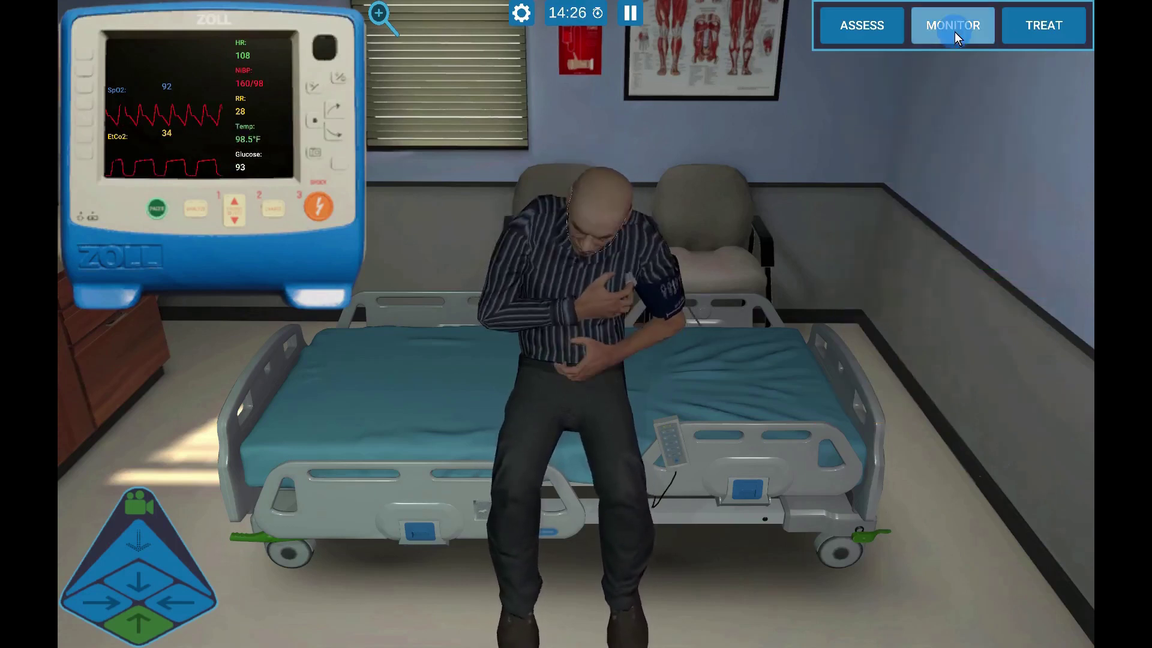
# - Display the clinic patient's ECG in Lead II through the monitor's vitals
pyautogui.click(954, 32)
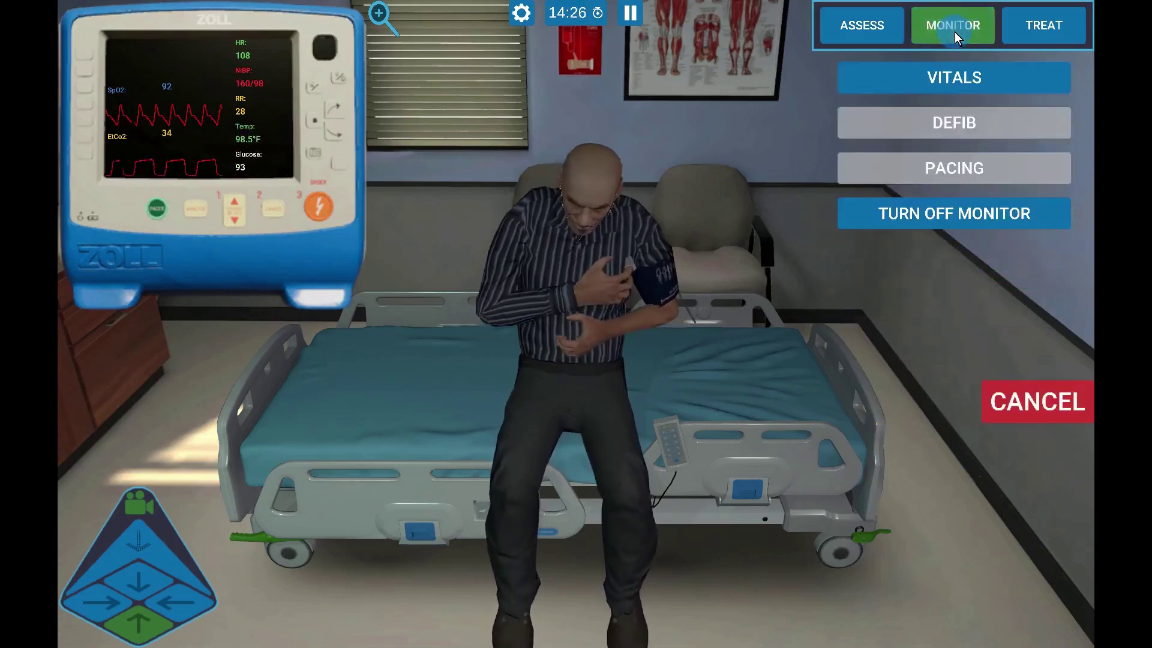
pyautogui.click(951, 71)
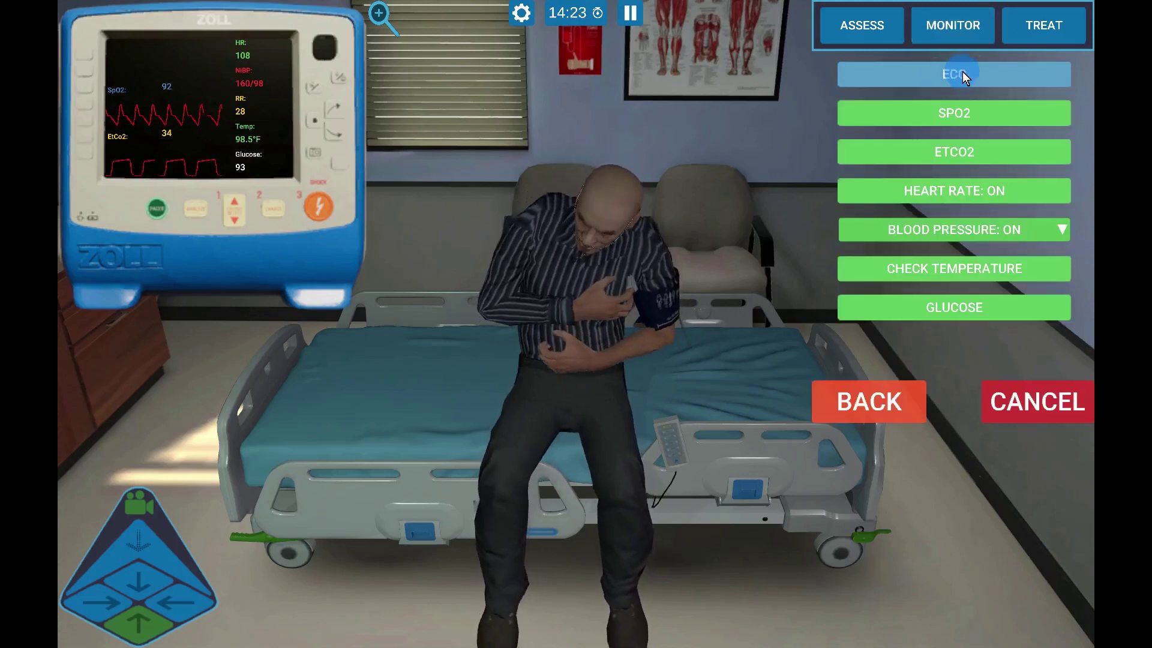
pyautogui.click(963, 72)
pyautogui.click(956, 122)
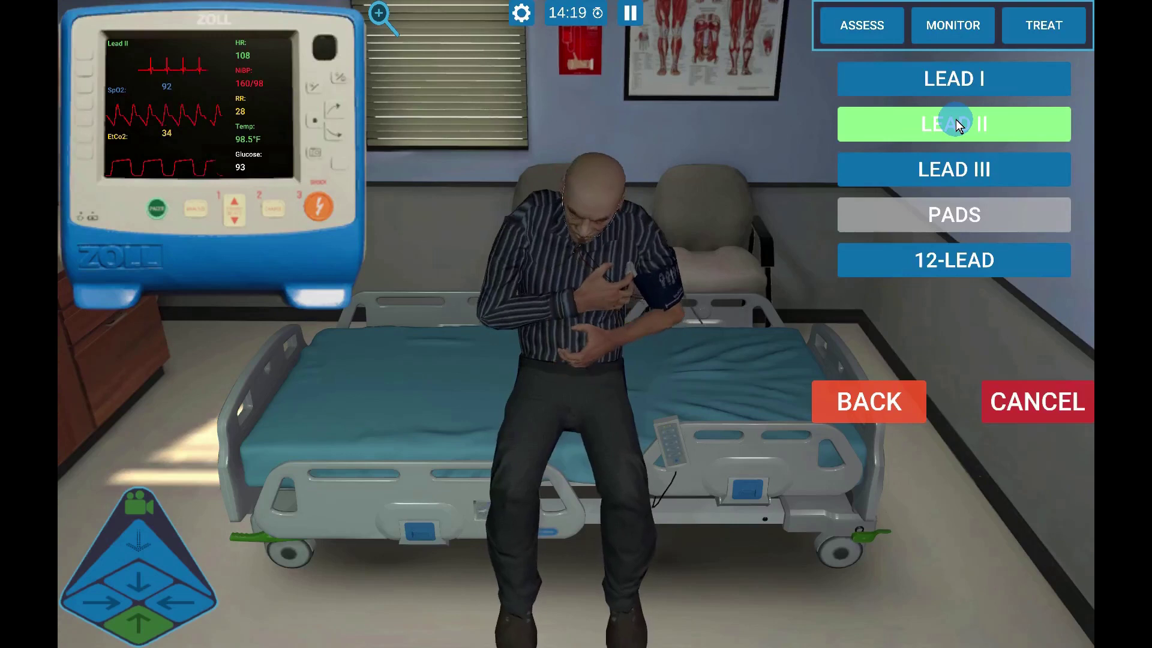
pyautogui.click(1038, 402)
# - Acquire a 12-lead ECG for the clinic patient and view the tracing enlarged
pyautogui.click(953, 25)
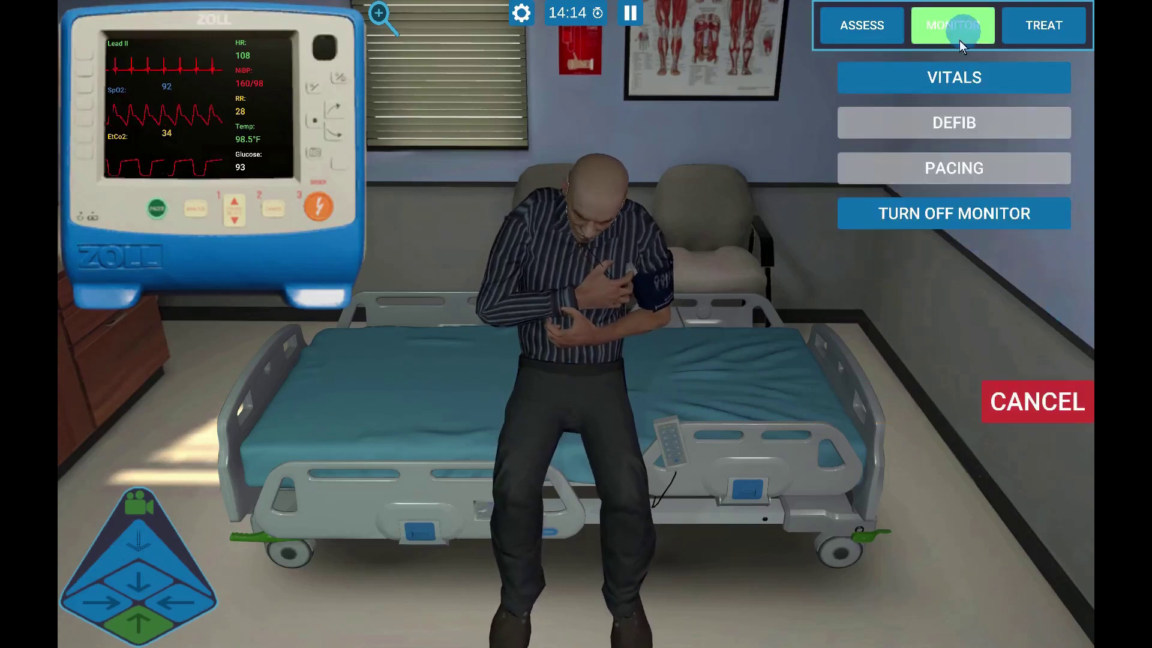
pyautogui.click(954, 77)
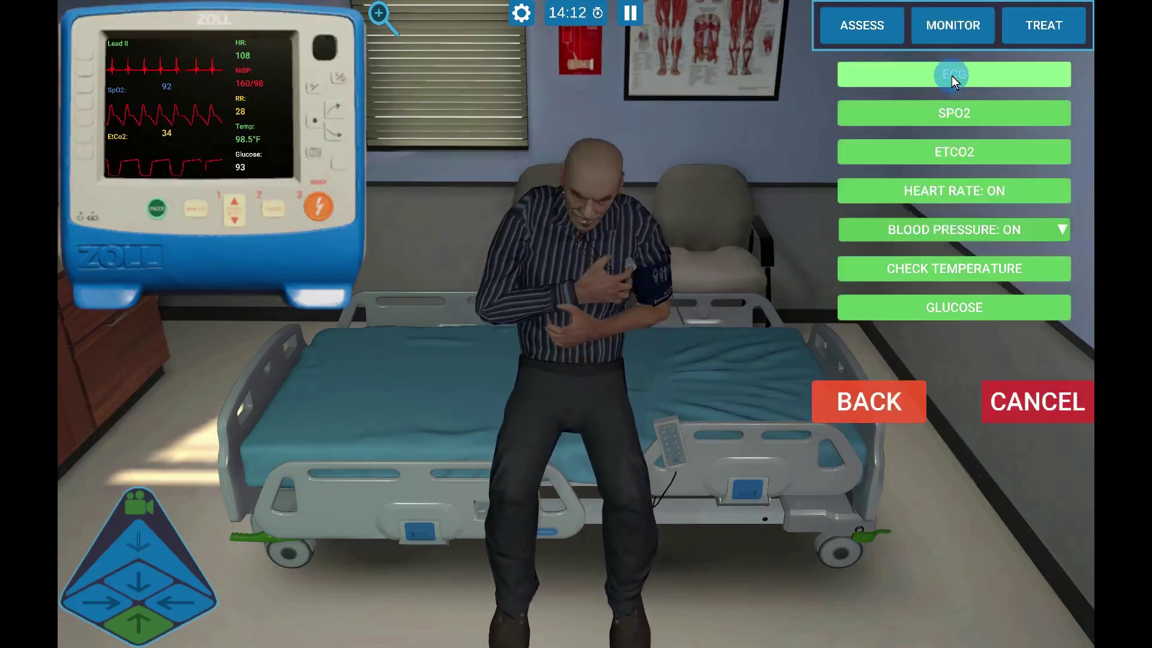
pyautogui.click(954, 257)
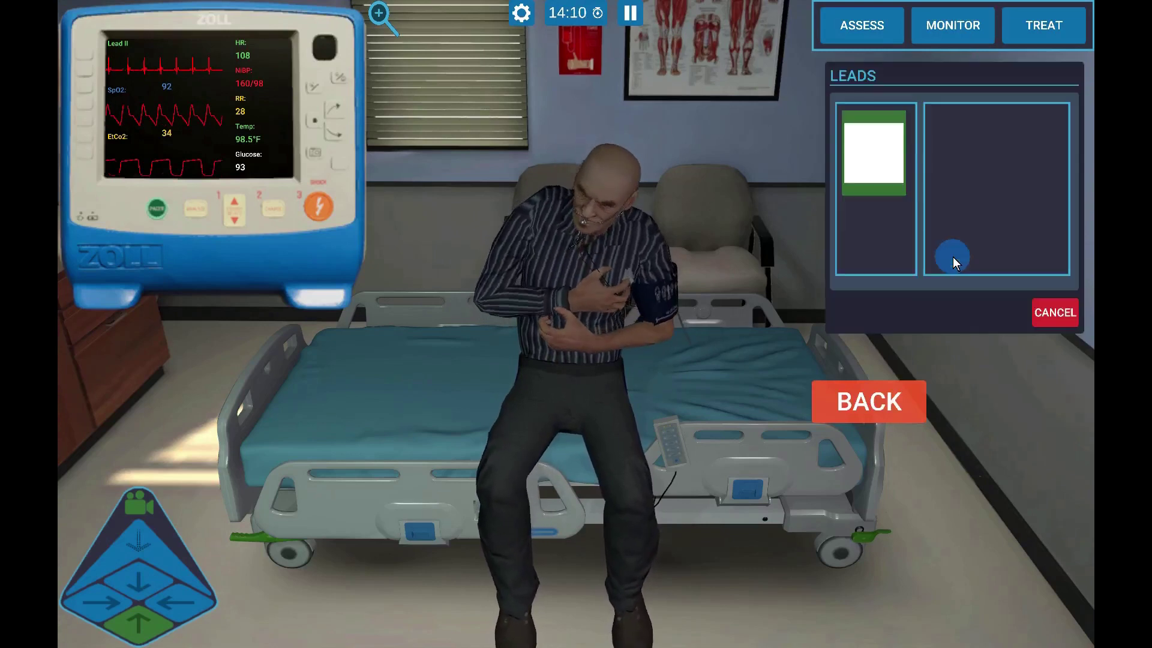
pyautogui.click(873, 159)
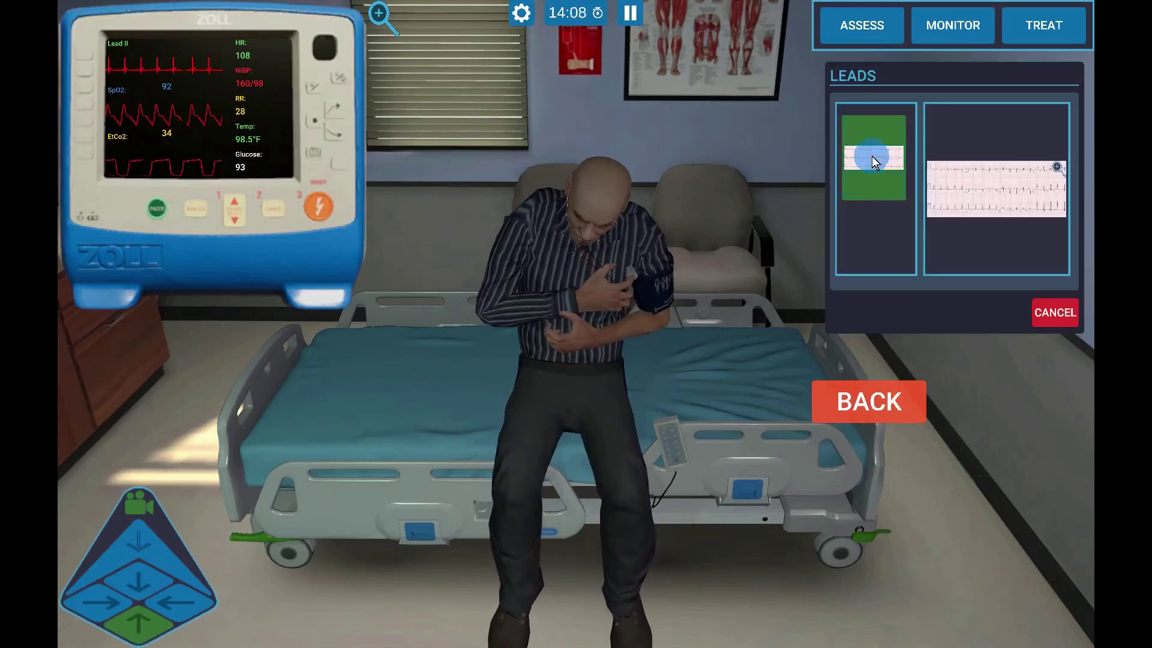
pyautogui.click(1050, 176)
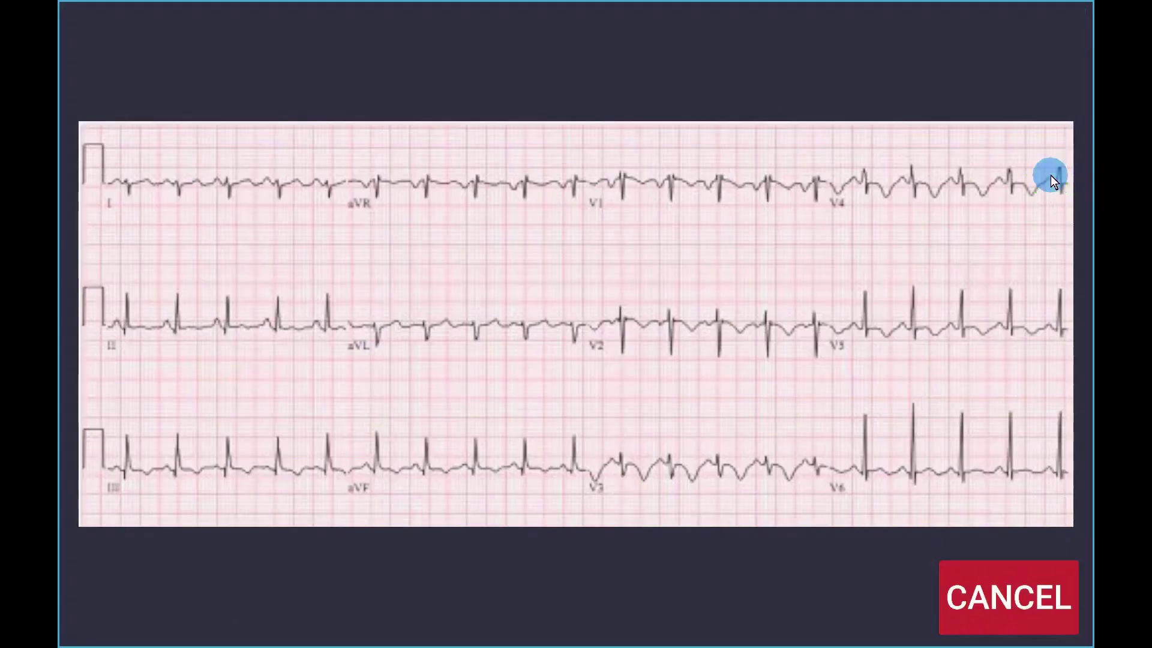
pyautogui.click(798, 557)
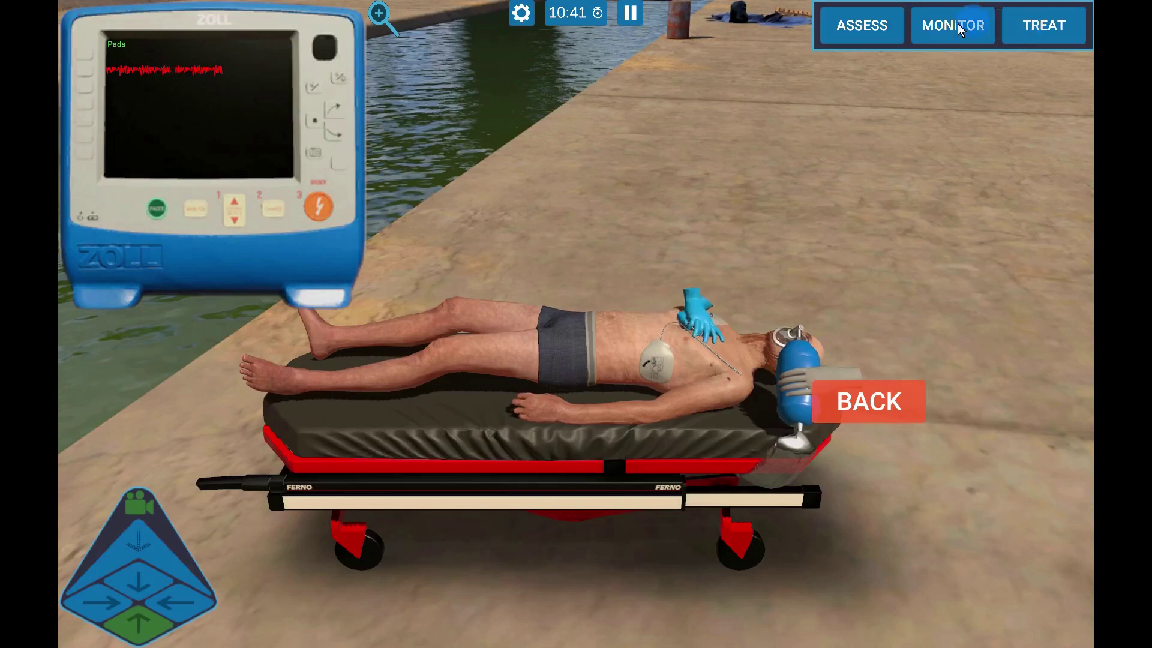
# - Charge the defibrillator to 200 and deliver a shock to the patient on the waterside stretcher
pyautogui.click(960, 29)
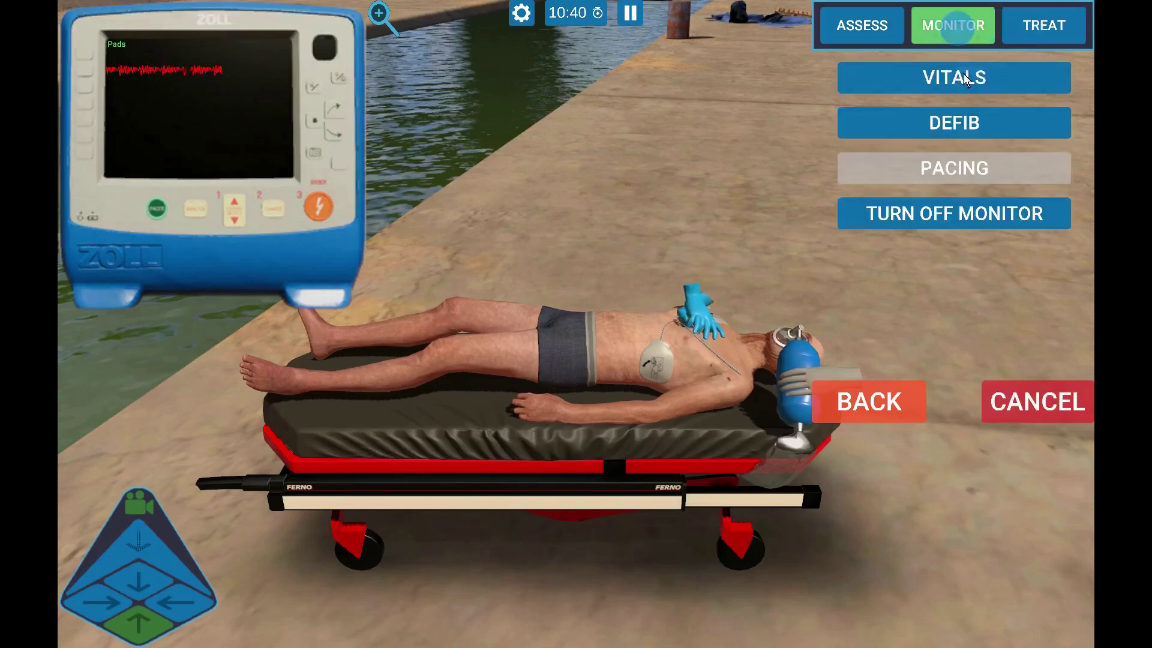
pyautogui.click(951, 120)
pyautogui.click(947, 144)
pyautogui.click(965, 313)
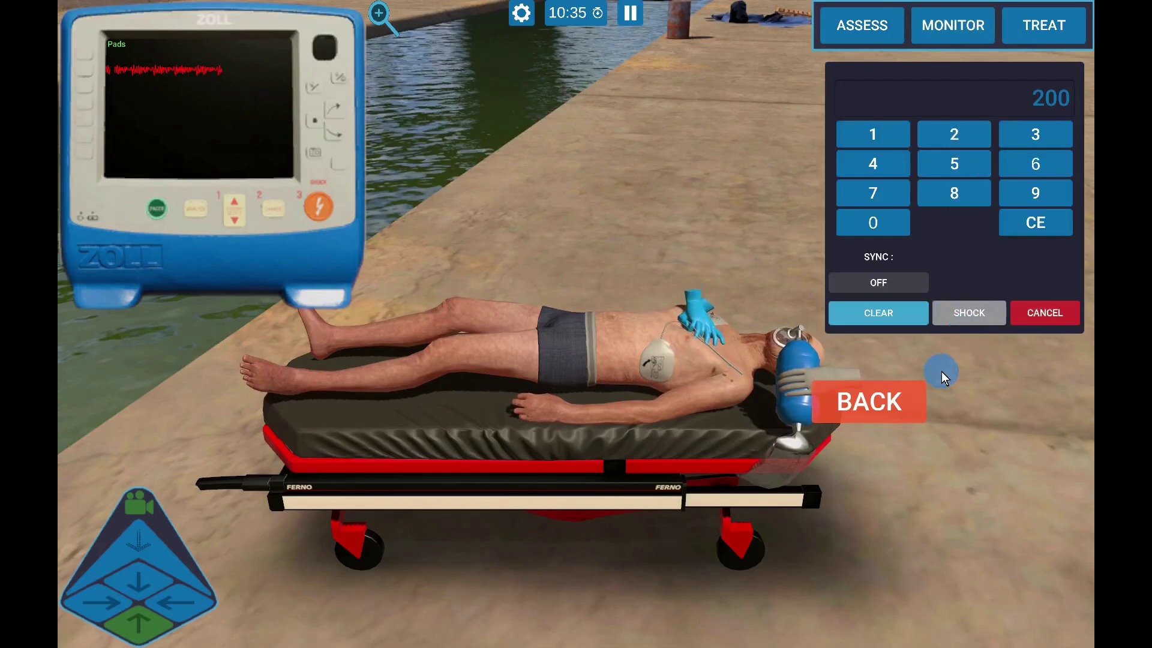
pyautogui.click(888, 312)
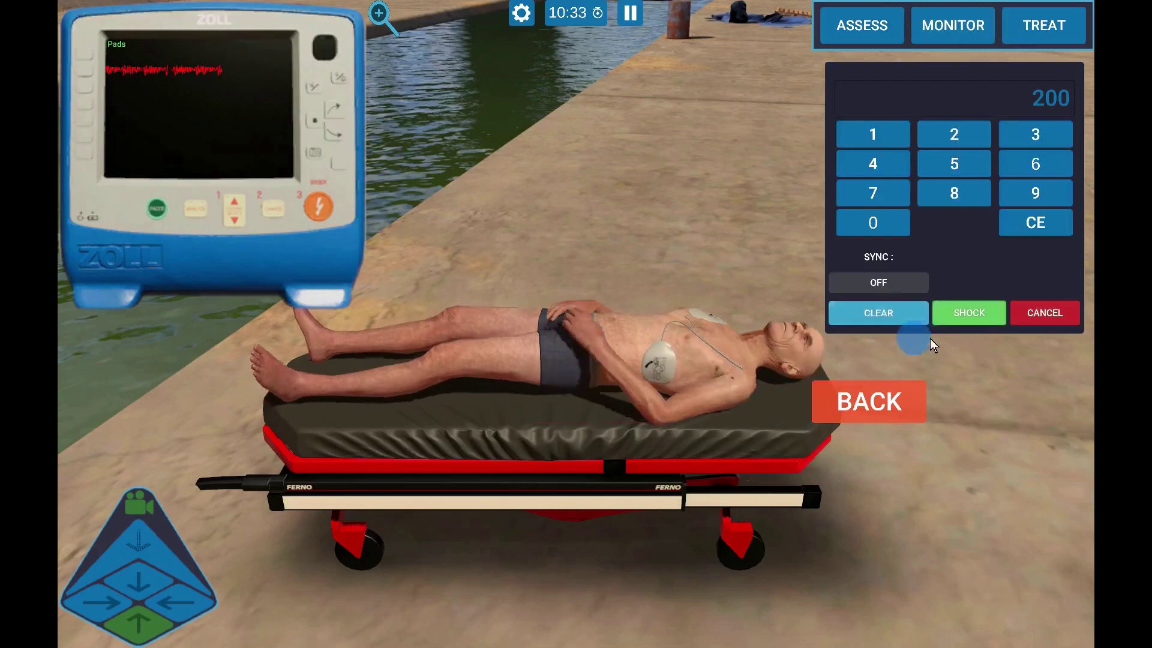
pyautogui.click(962, 318)
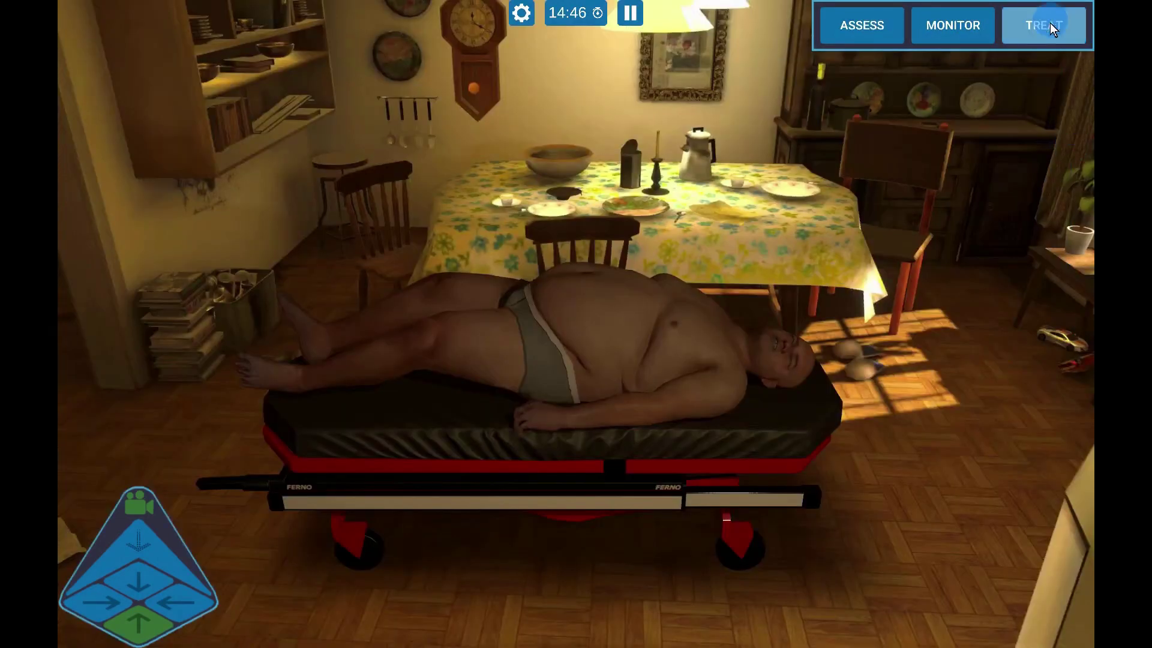
# - Administer chest compressions at 120 CPM to the patient lying in the dining room
pyautogui.click(1051, 25)
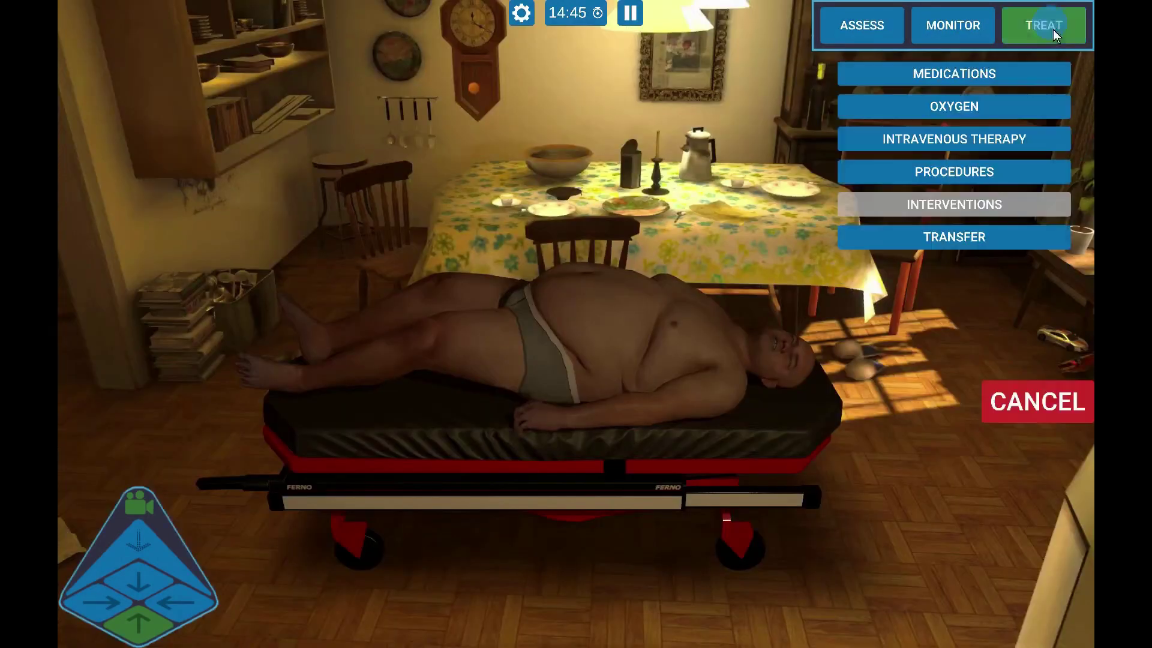
pyautogui.click(974, 173)
pyautogui.click(963, 80)
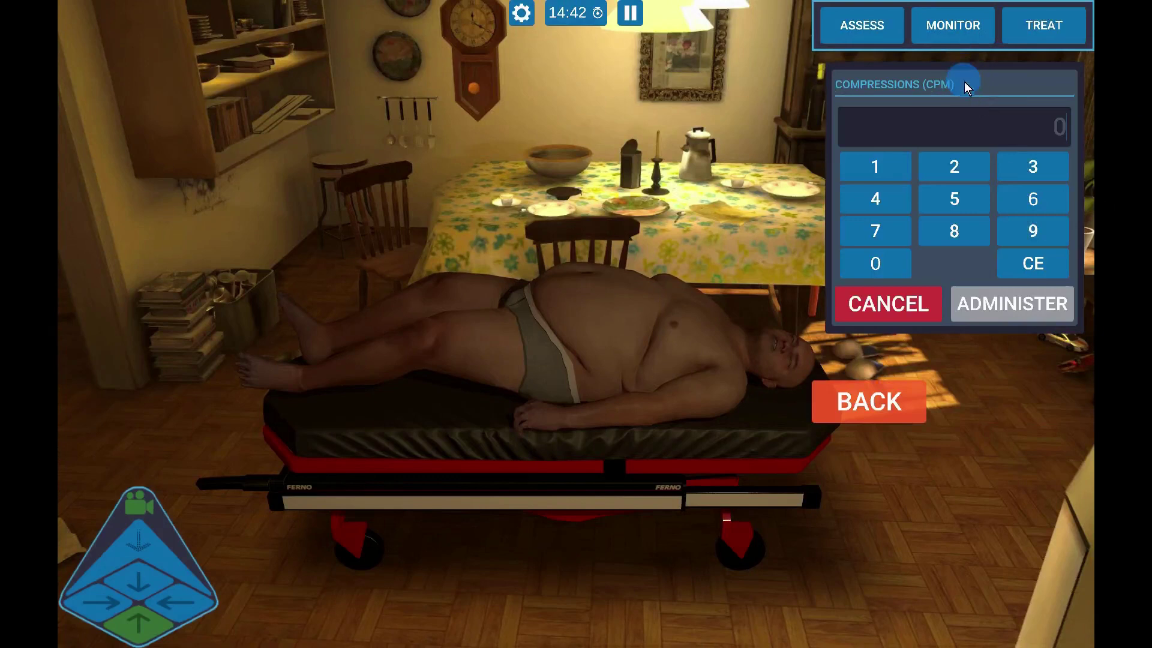
pyautogui.click(885, 171)
pyautogui.click(941, 171)
pyautogui.click(880, 262)
pyautogui.click(999, 306)
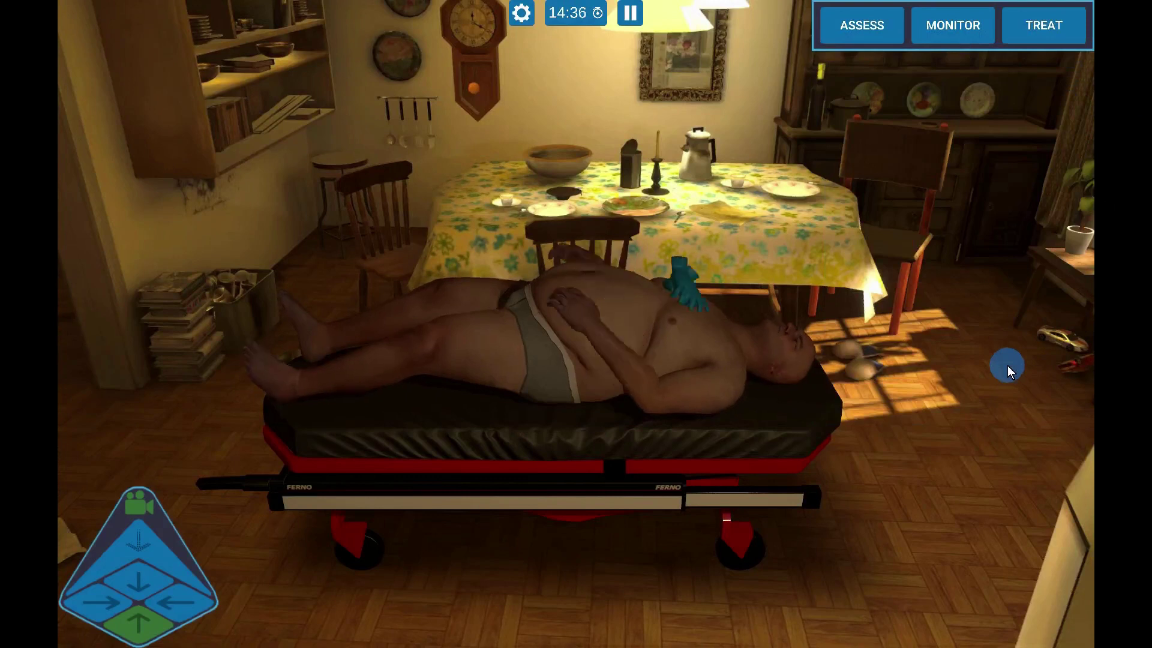
# - Choose EPINEPHRINE SOLN (1MG/ML) with the intramuscular route for the seated playground patient
pyautogui.click(1036, 27)
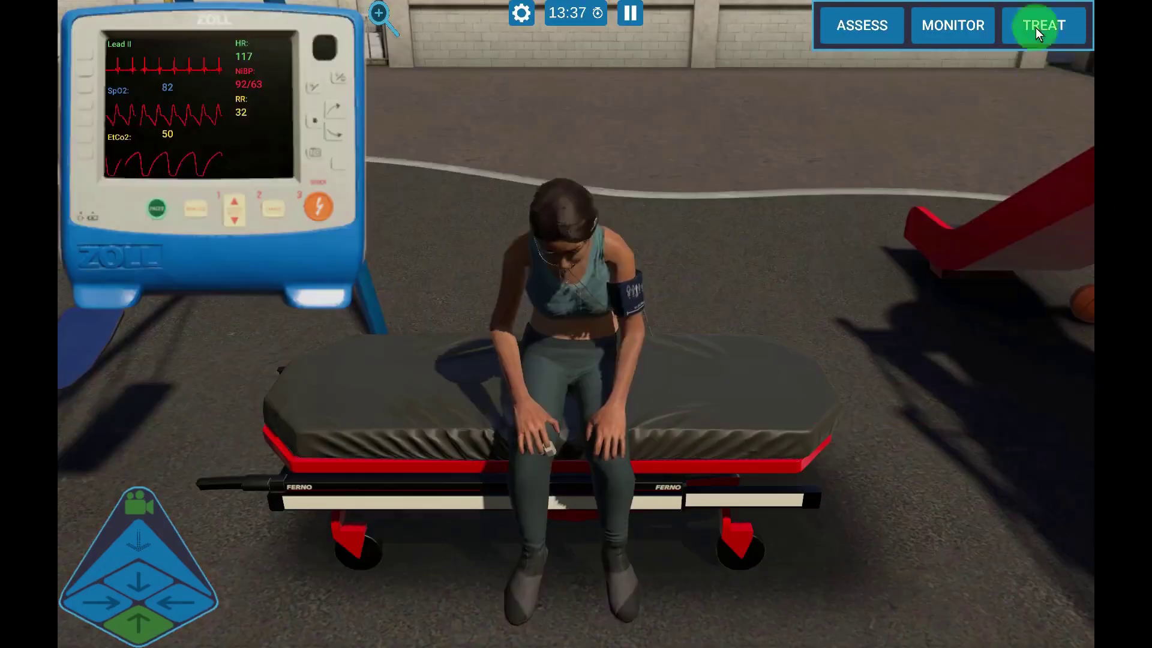
pyautogui.click(989, 71)
pyautogui.click(976, 94)
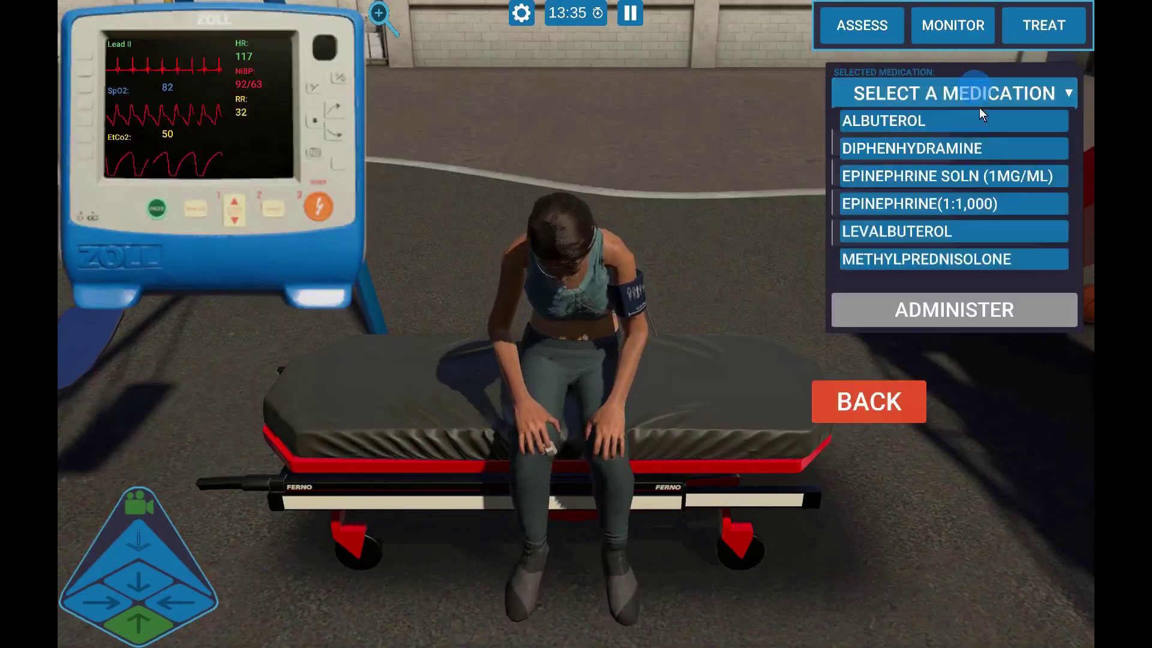
pyautogui.click(995, 176)
pyautogui.click(910, 151)
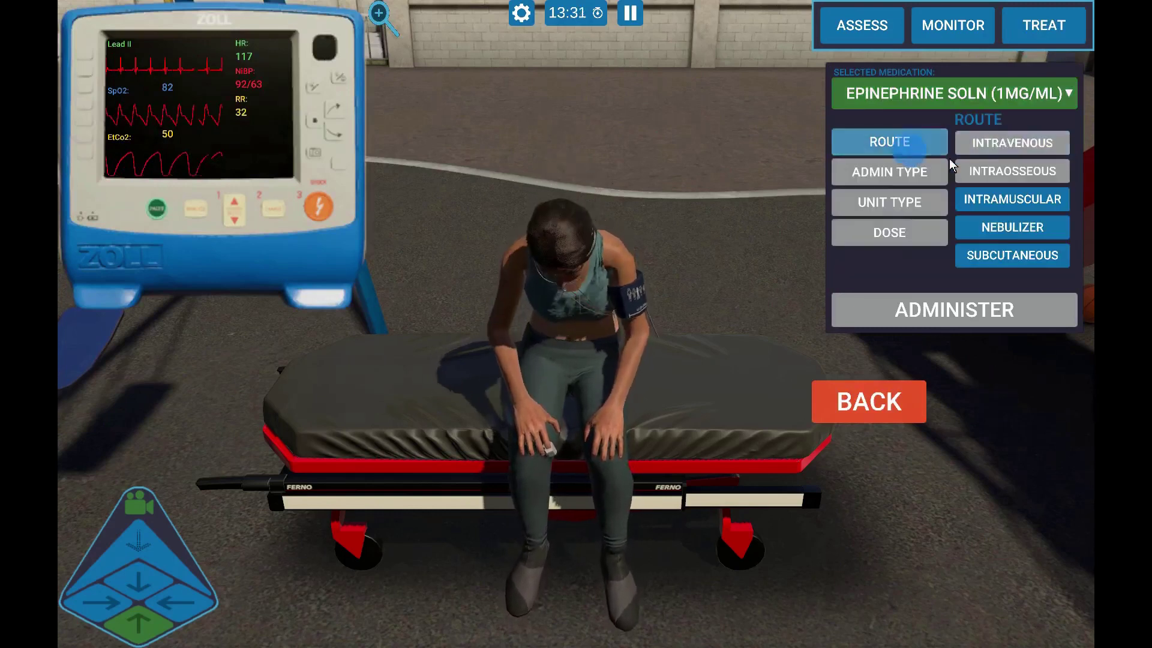
pyautogui.click(998, 199)
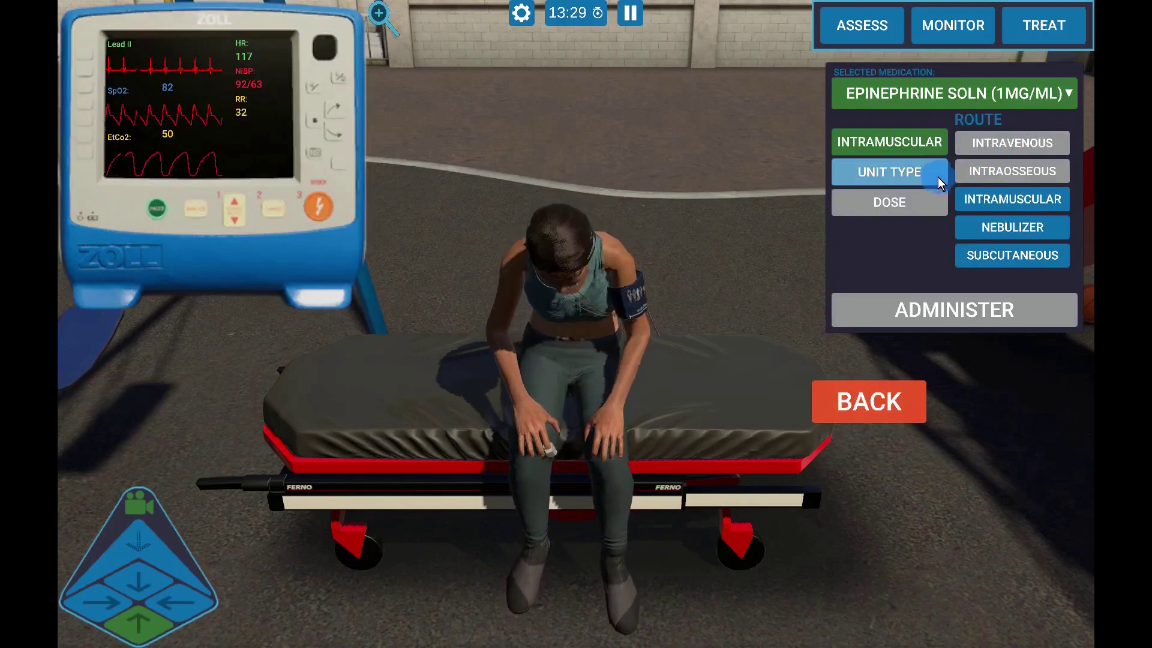
# - Set the epinephrine unit type to mg and the dose to 0.3, and administer the medication
pyautogui.click(938, 177)
pyautogui.click(1000, 143)
pyautogui.click(922, 201)
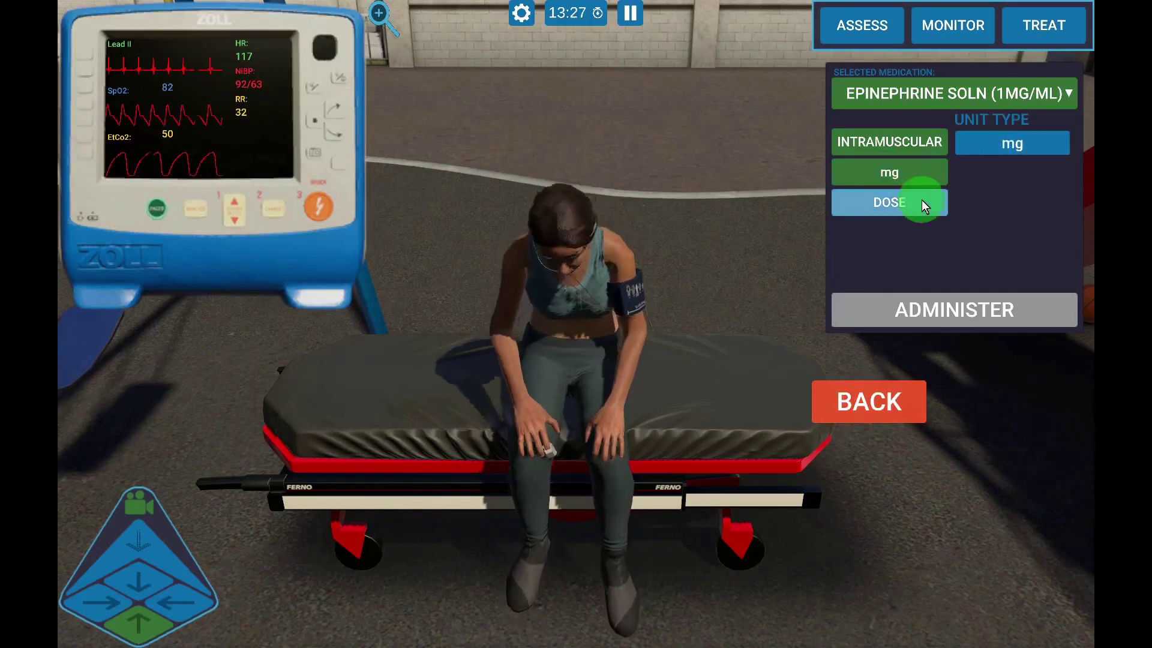
pyautogui.click(974, 270)
pyautogui.click(1013, 275)
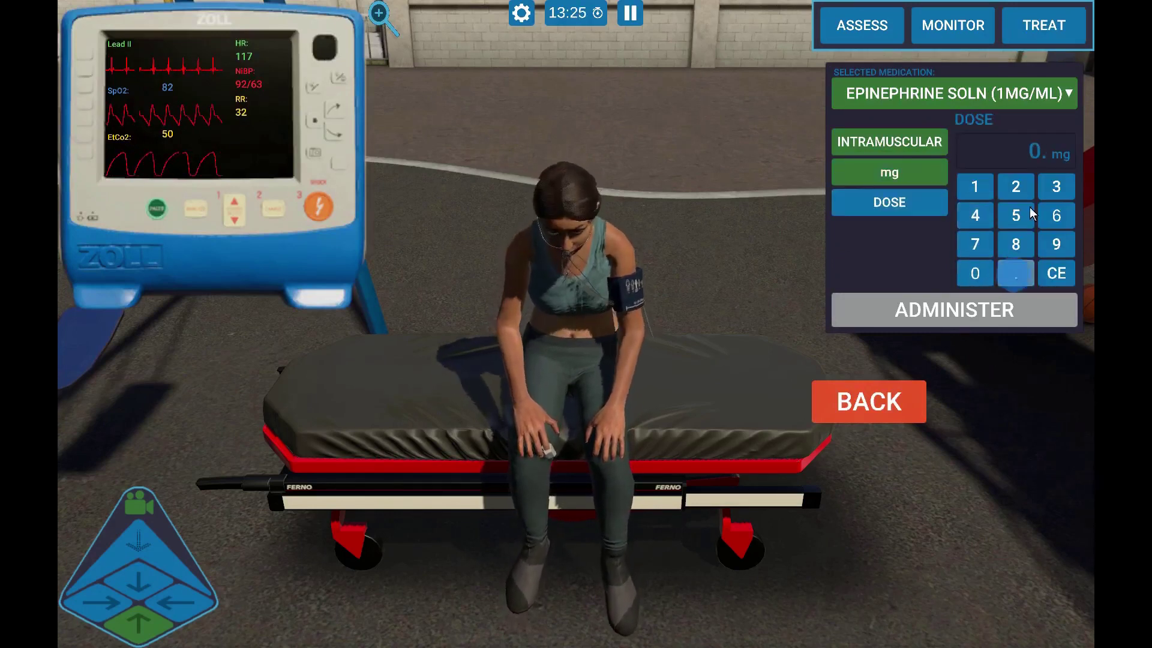
pyautogui.click(1057, 187)
pyautogui.click(1002, 311)
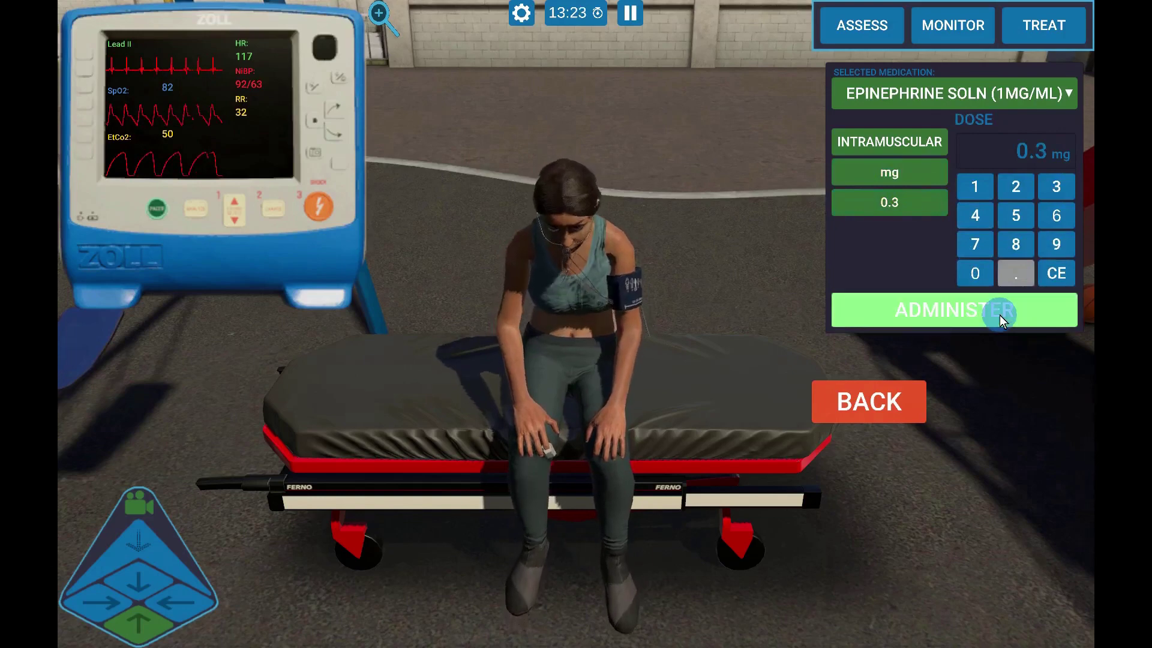
# - Administer oxygen by non-rebreather at a flow of 15 to the reclining clinic patient
pyautogui.click(1040, 29)
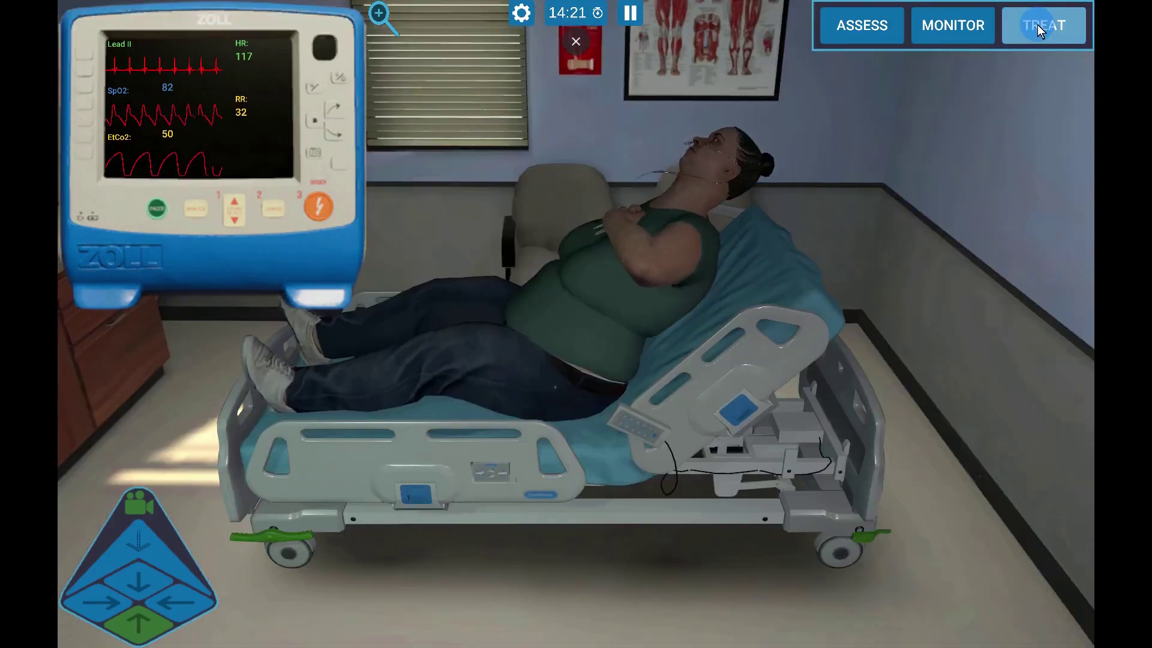
pyautogui.click(978, 105)
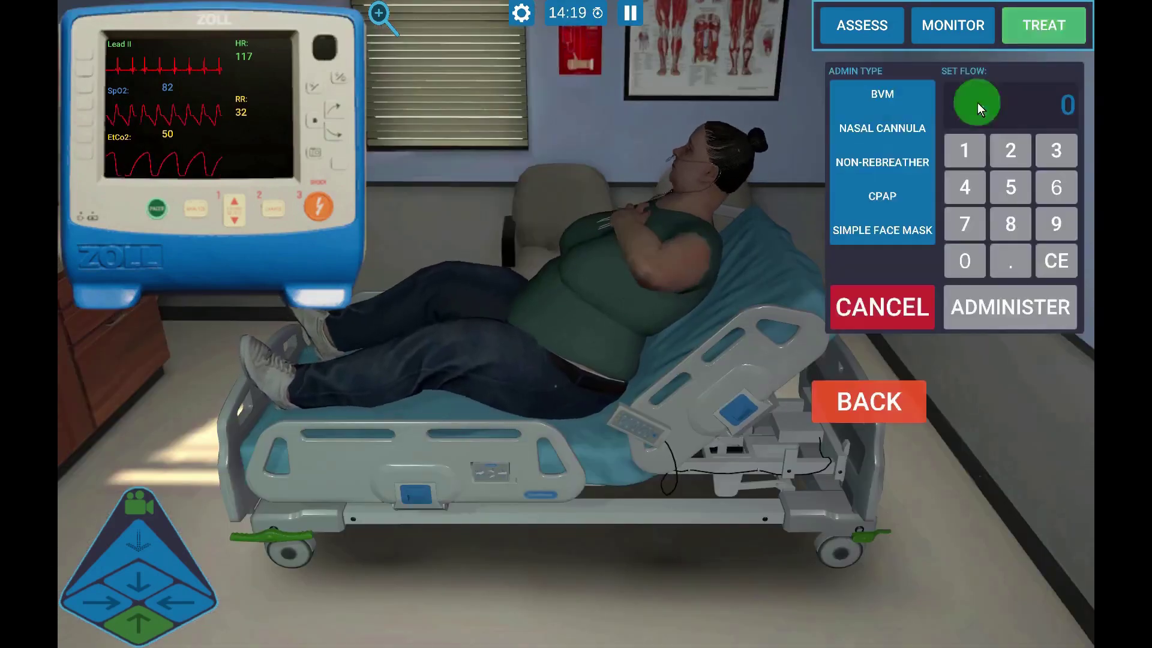
pyautogui.click(885, 163)
pyautogui.click(962, 148)
pyautogui.click(1011, 186)
pyautogui.click(1020, 310)
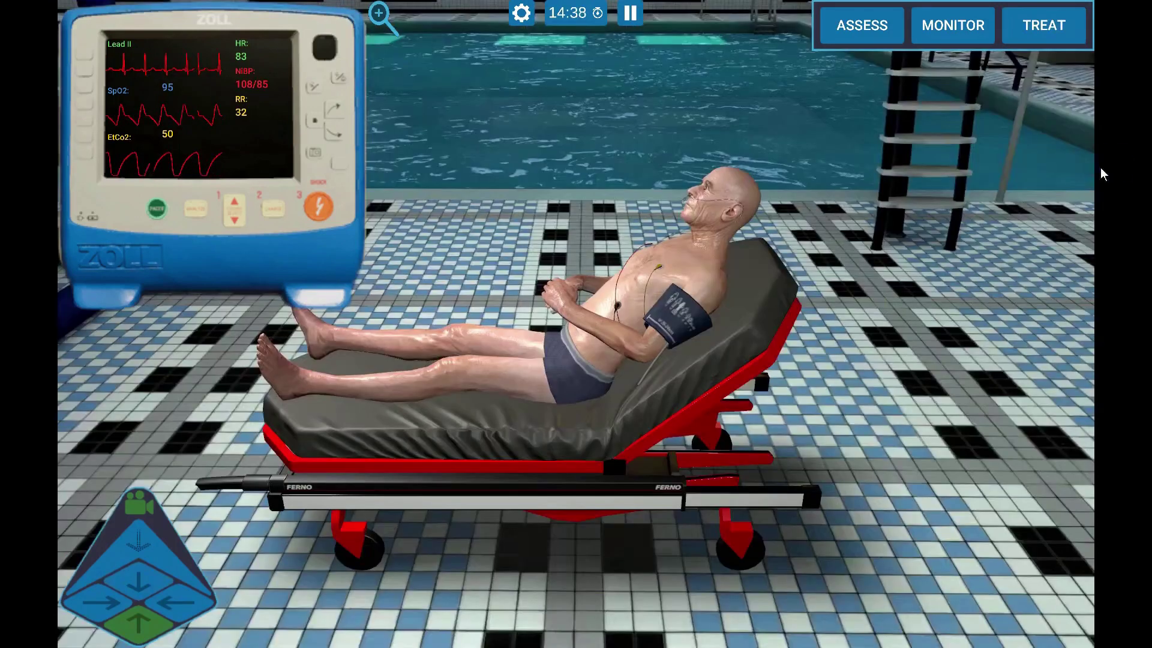
# - Start intravenous therapy setup for the poolside patient with the right forearm and a 20 gauge needle
pyautogui.click(1038, 26)
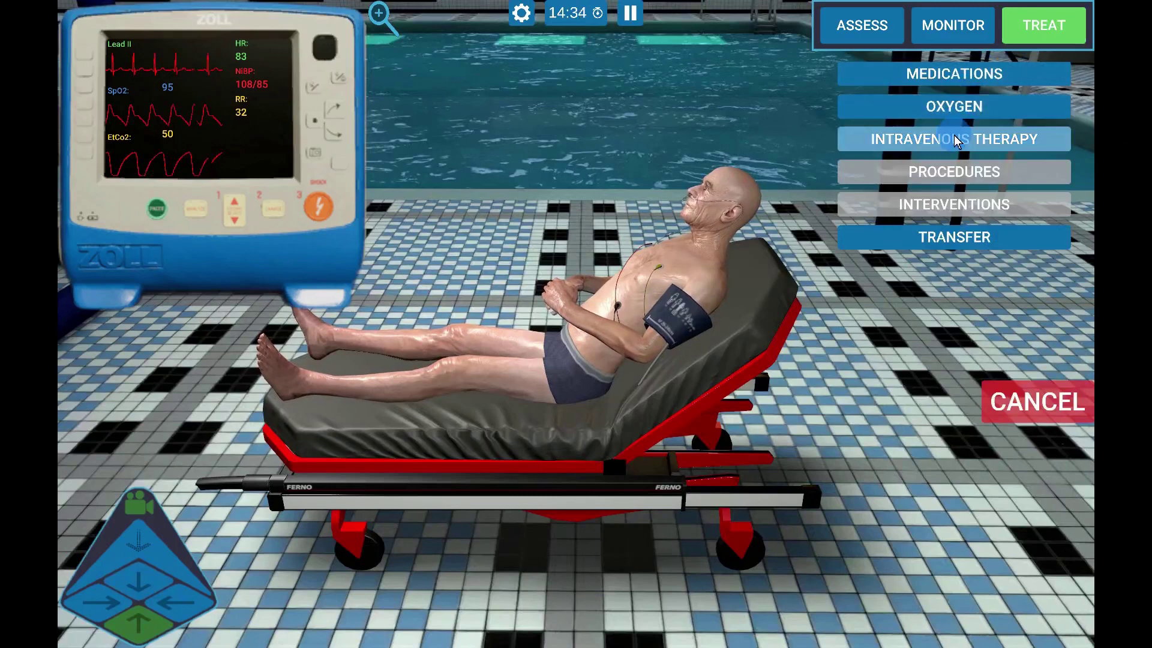
pyautogui.click(954, 140)
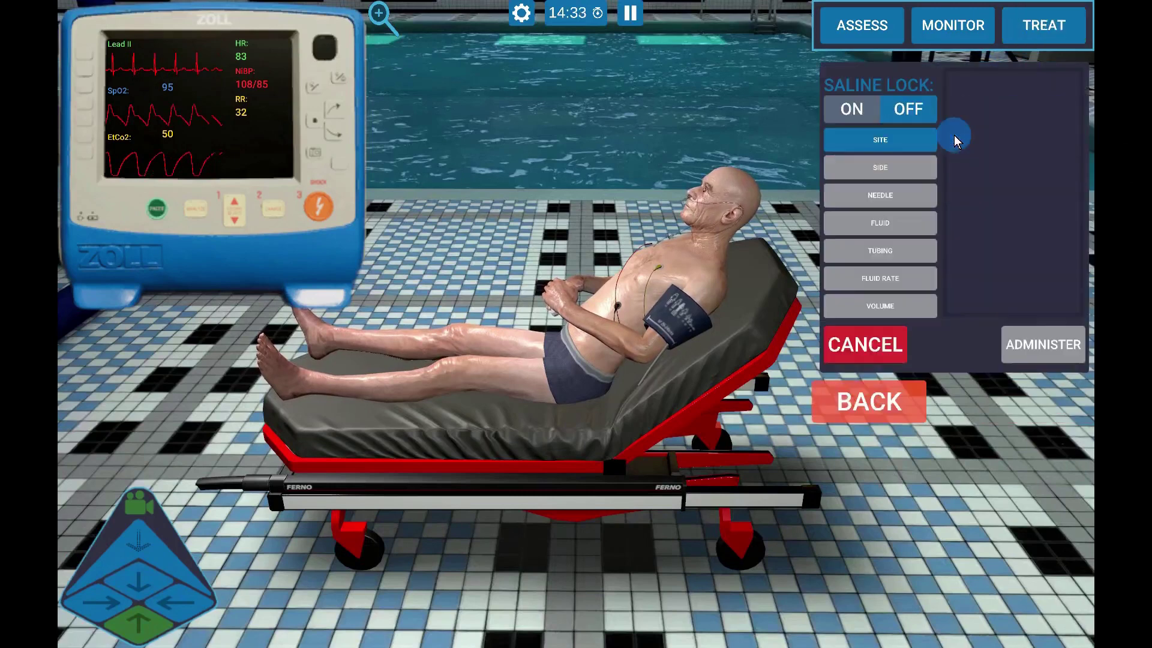
pyautogui.click(874, 141)
pyautogui.click(989, 141)
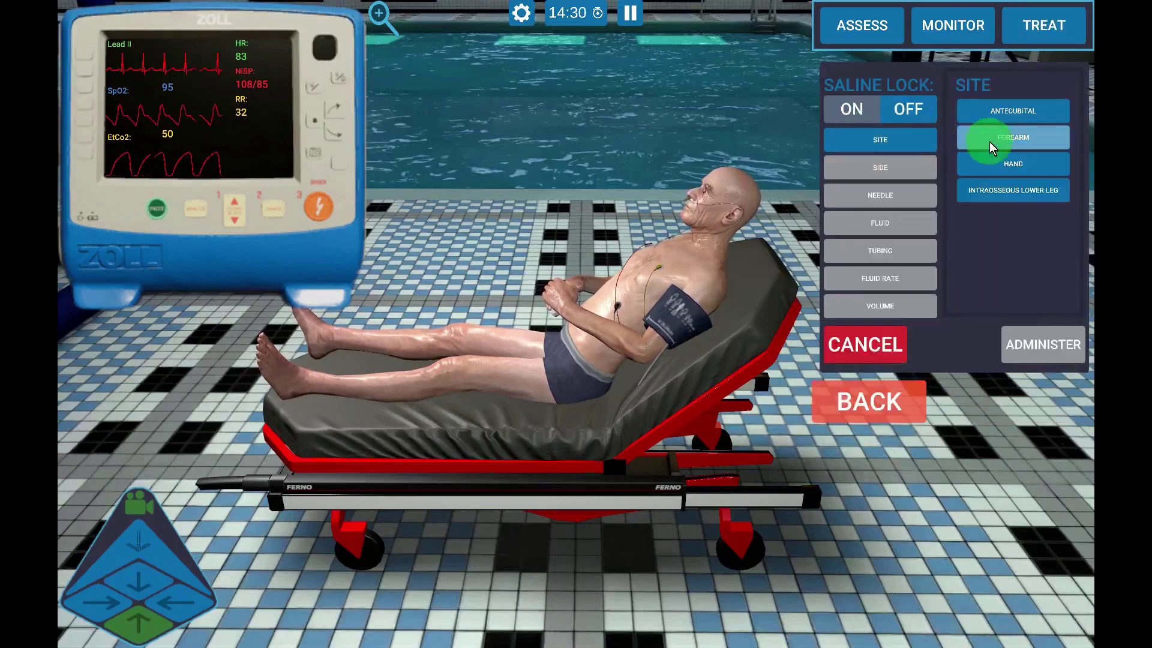
pyautogui.click(908, 171)
pyautogui.click(1003, 139)
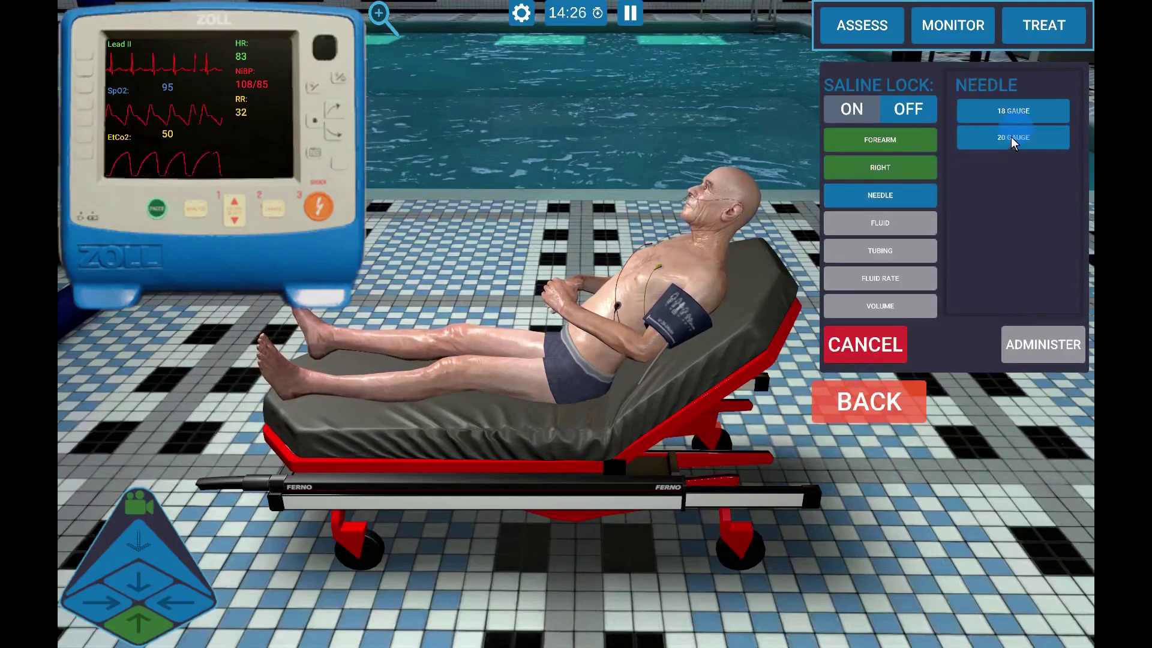
pyautogui.click(1011, 137)
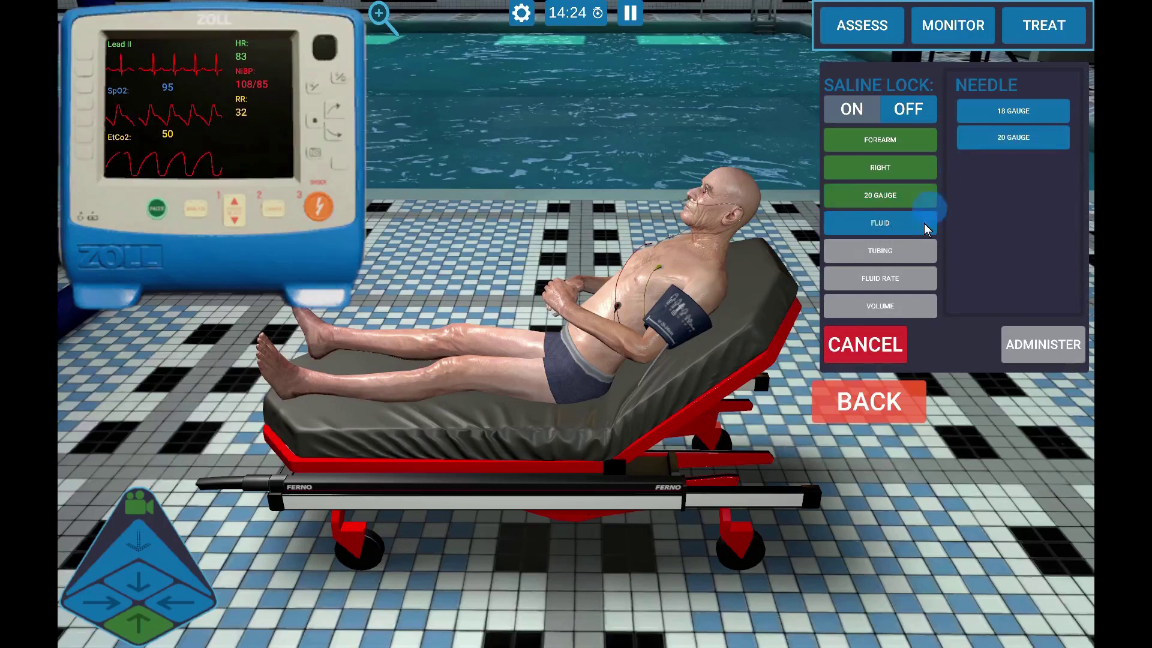
# - Choose normal saline as the intravenous fluid and 60 GTT tubing
pyautogui.click(1022, 143)
pyautogui.click(1024, 111)
pyautogui.click(909, 247)
pyautogui.click(1009, 137)
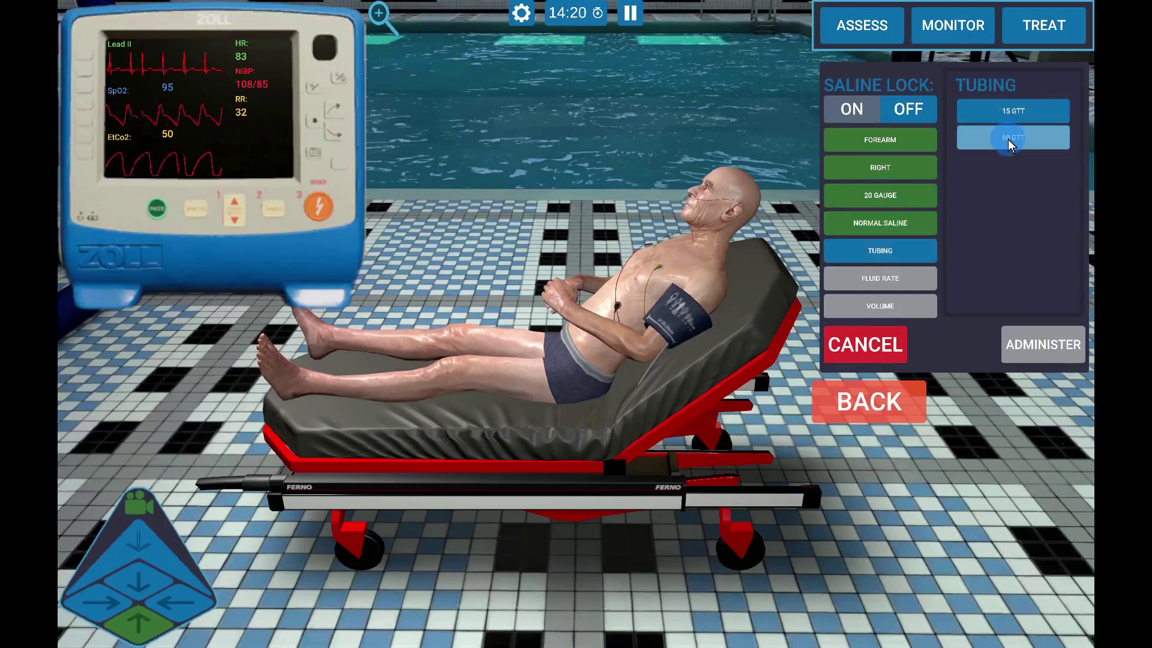
# - Set the fluid rate to KVO TKO and the volume to 500 mL, and administer the intravenous therapy
pyautogui.click(910, 282)
pyautogui.click(1009, 137)
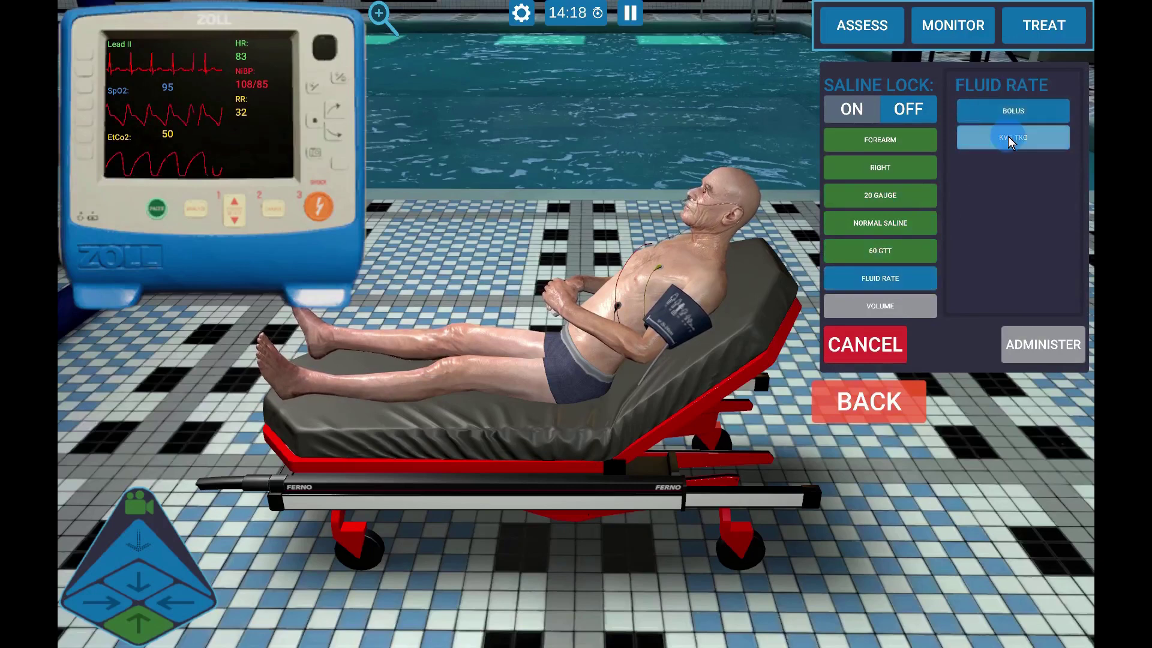
pyautogui.click(913, 318)
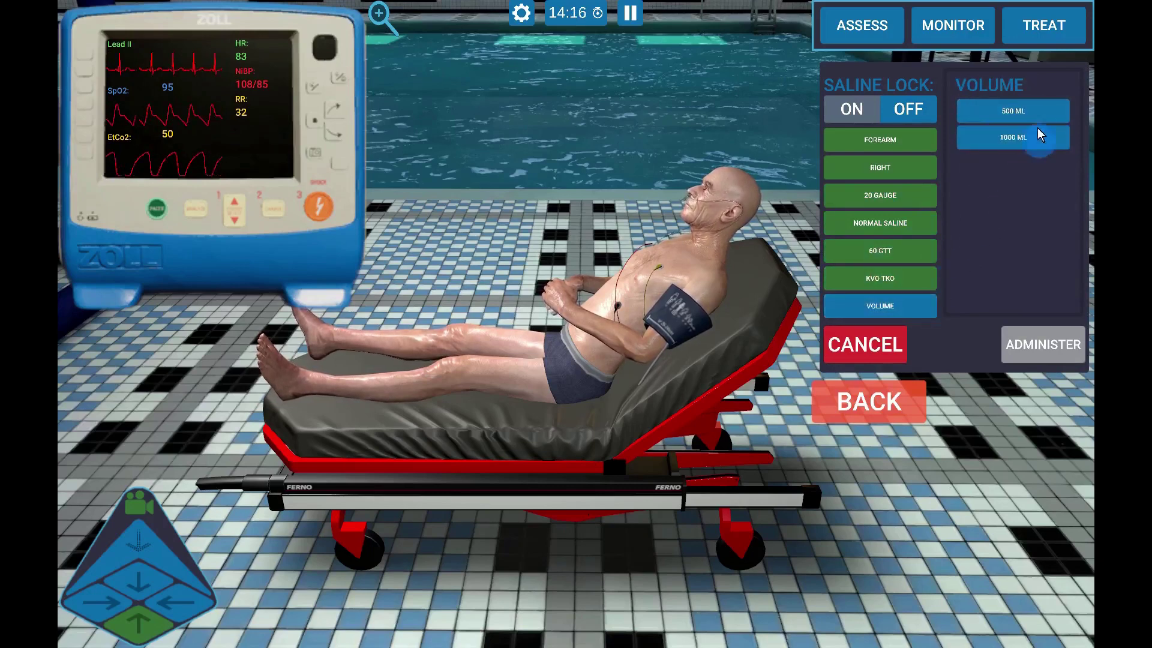
pyautogui.click(1033, 112)
pyautogui.click(1036, 349)
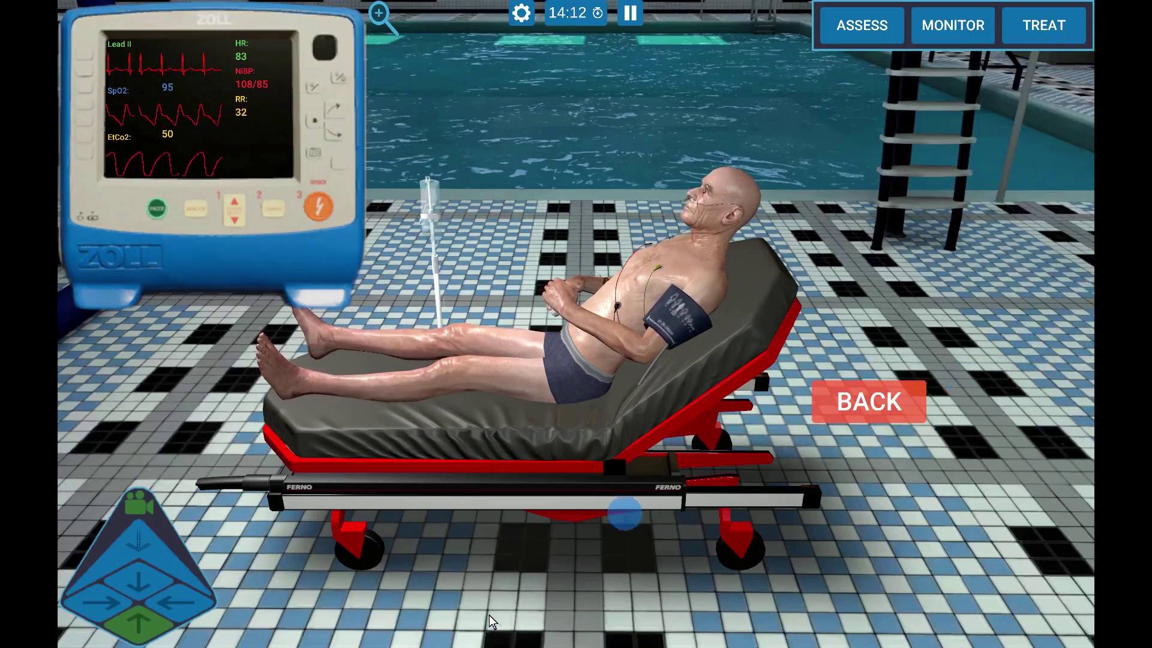
pyautogui.click(144, 582)
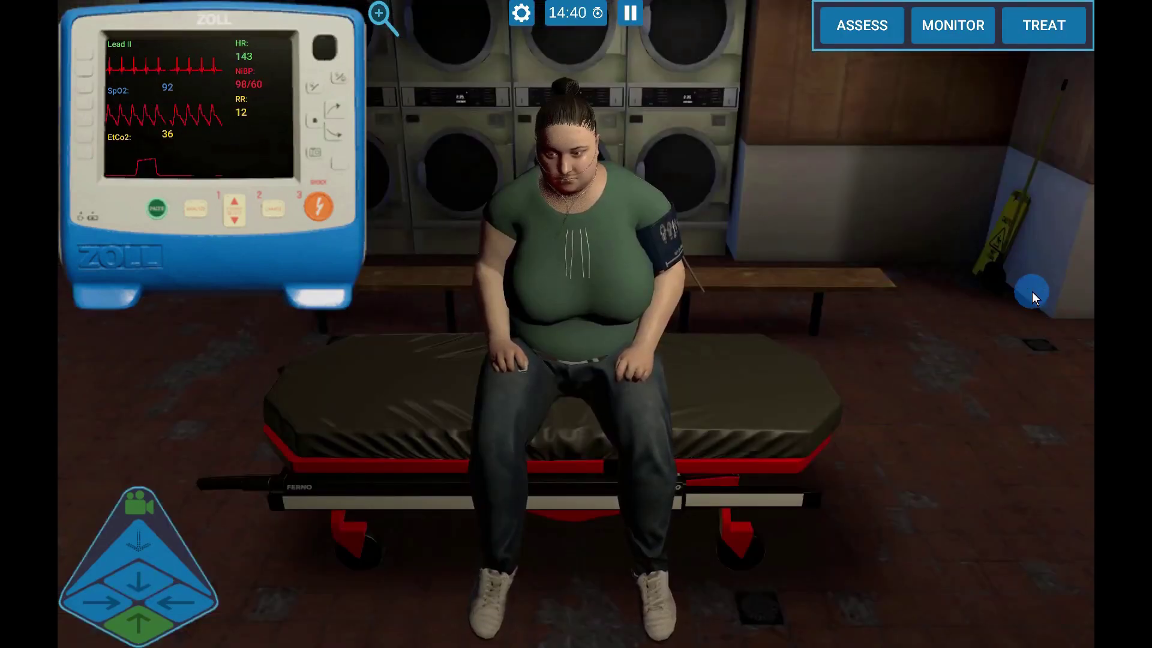
# - Perform the vagal maneuver procedure on the seated laundromat patient
pyautogui.click(1045, 37)
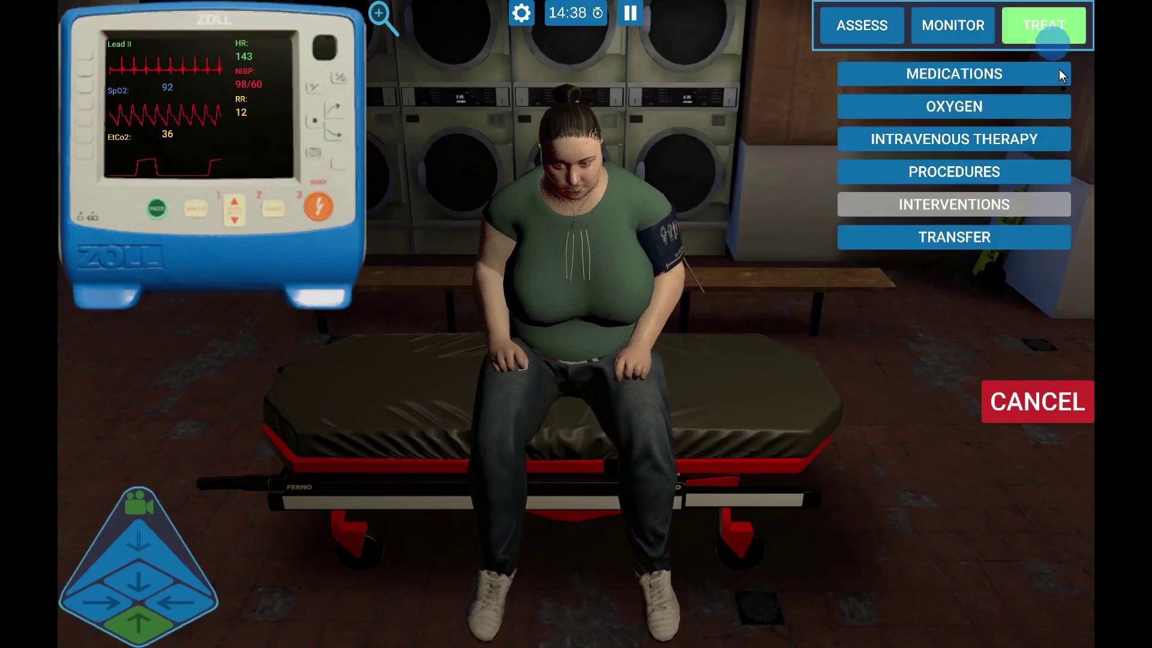
pyautogui.click(977, 168)
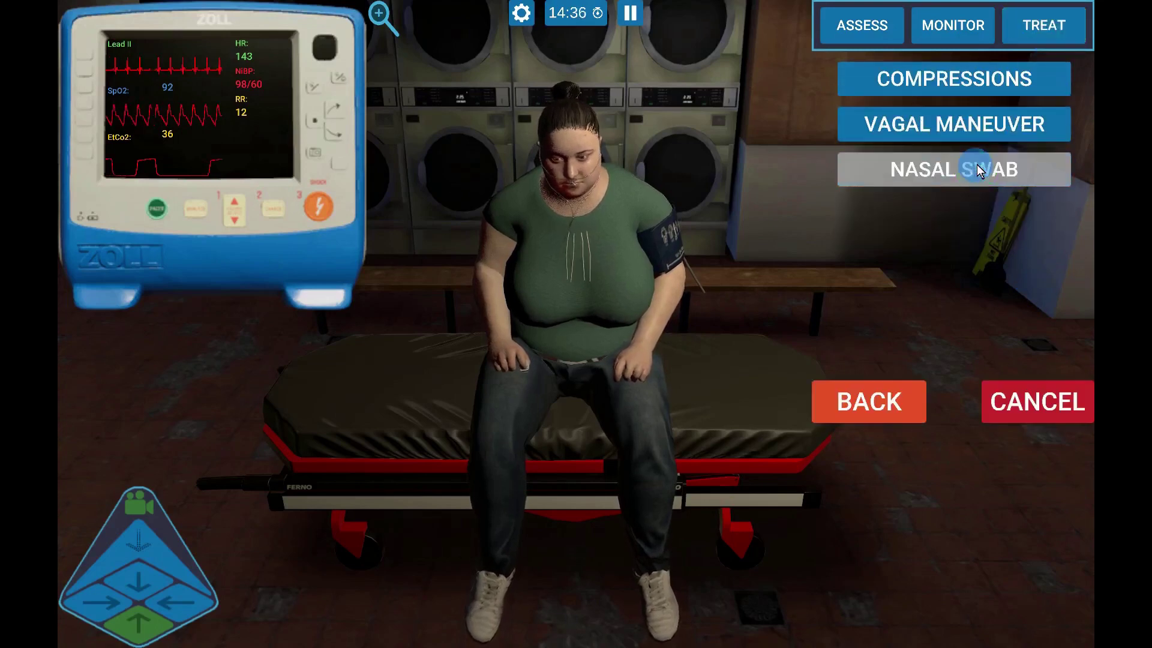
pyautogui.click(989, 123)
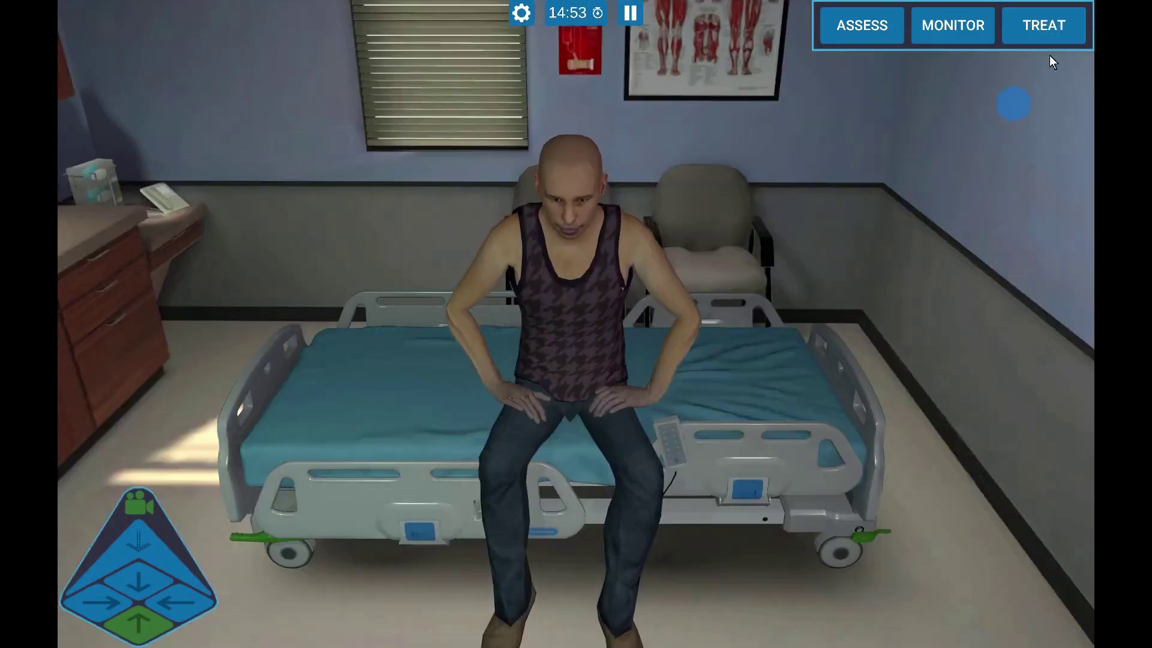
# - Perform the nasal swab procedure on the patient seated on the clinic bed
pyautogui.click(1059, 29)
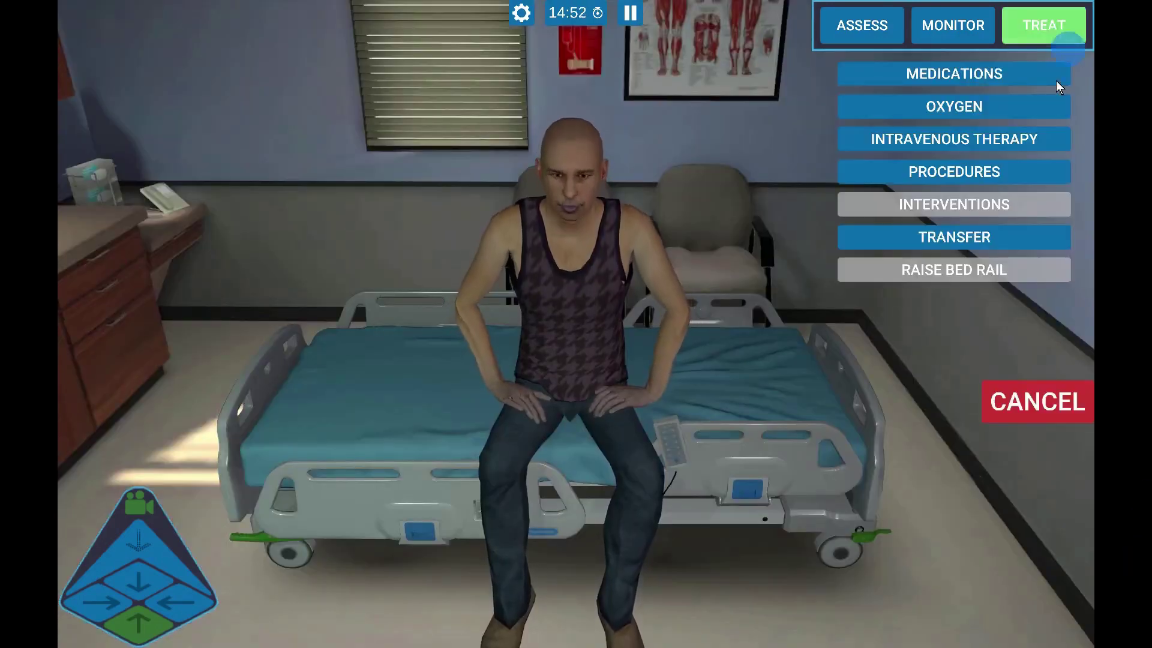
pyautogui.click(992, 169)
pyautogui.click(968, 168)
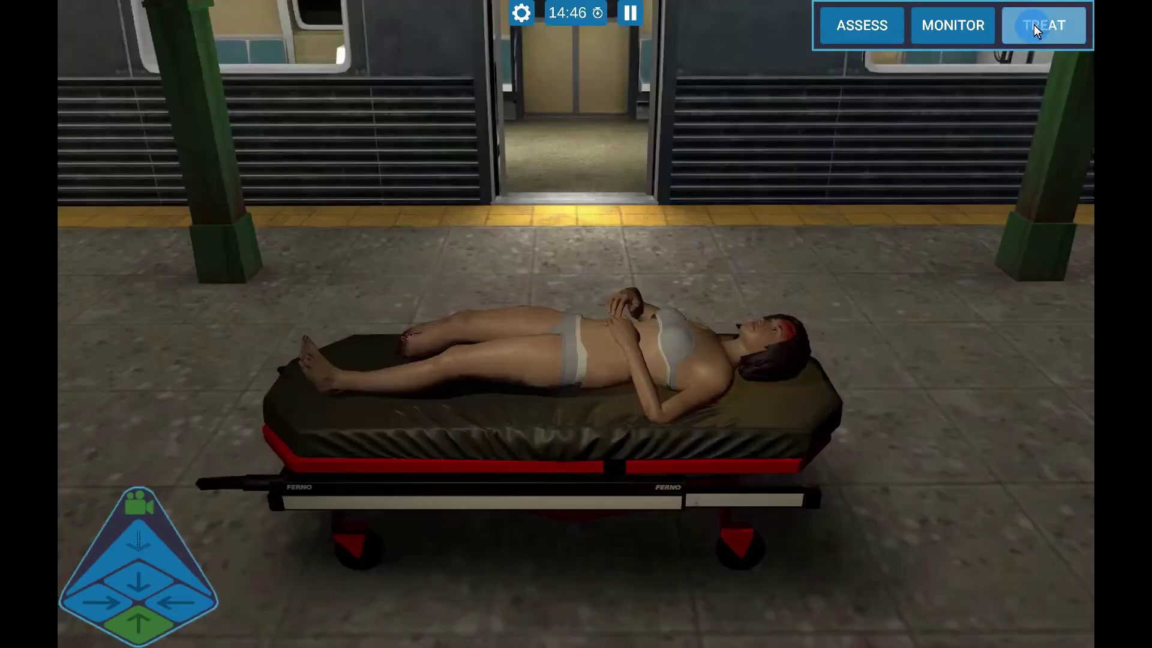
# - Start a bleed control intervention for the patient on the subway platform, with tourniquet as the treatment
pyautogui.click(1034, 24)
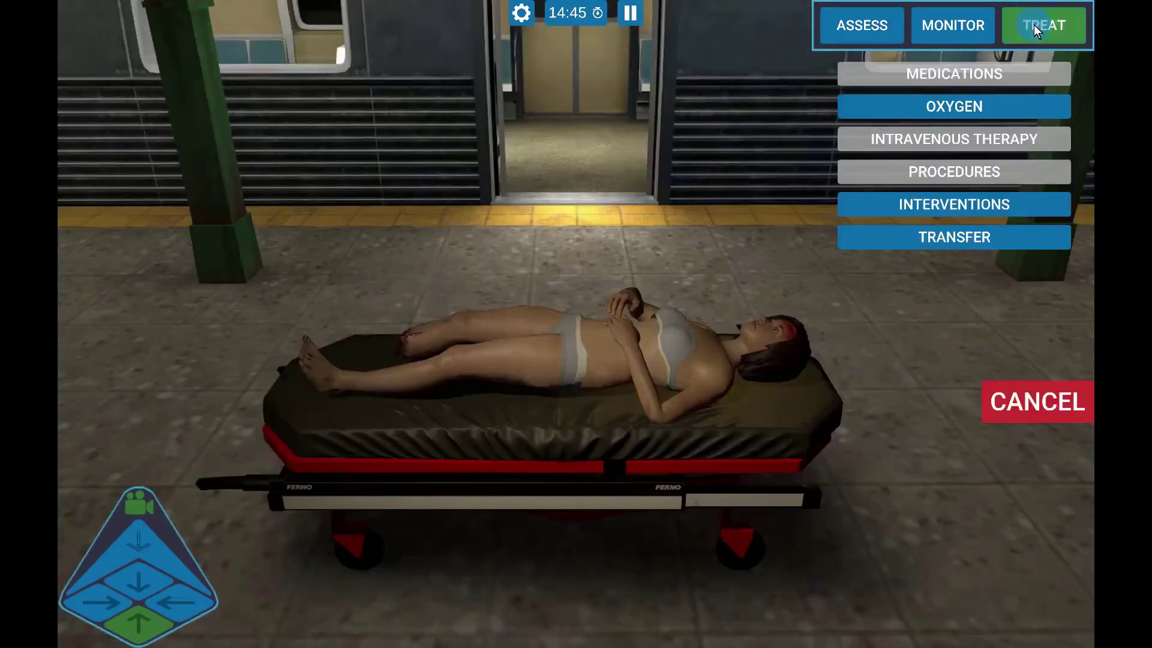
pyautogui.click(964, 204)
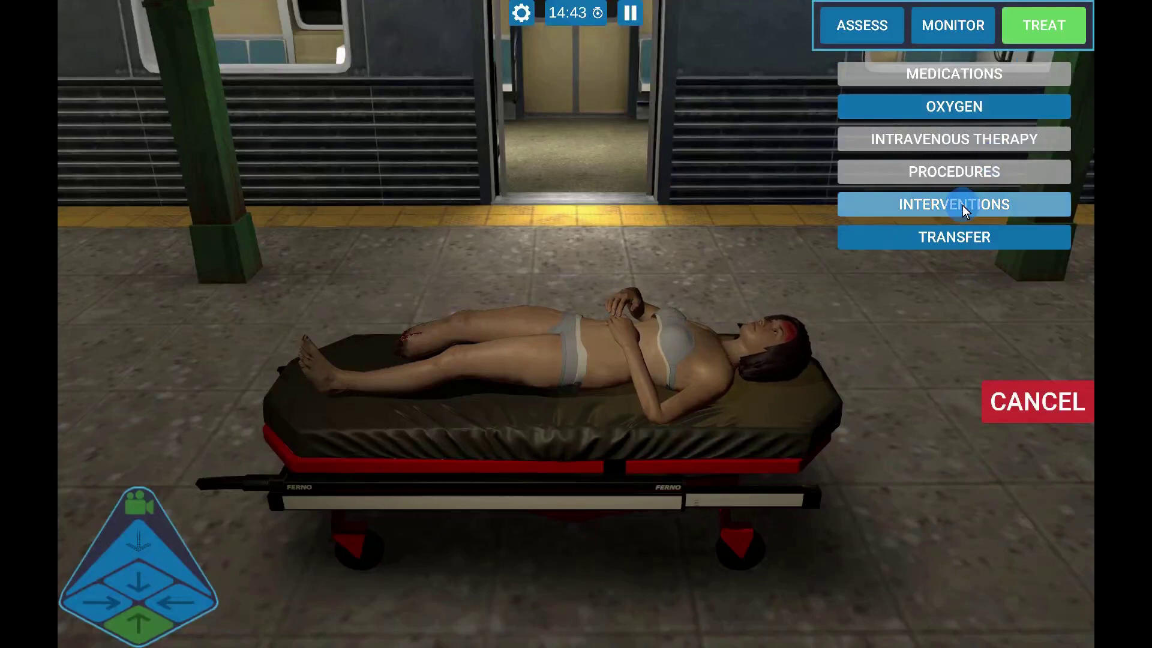
pyautogui.click(958, 99)
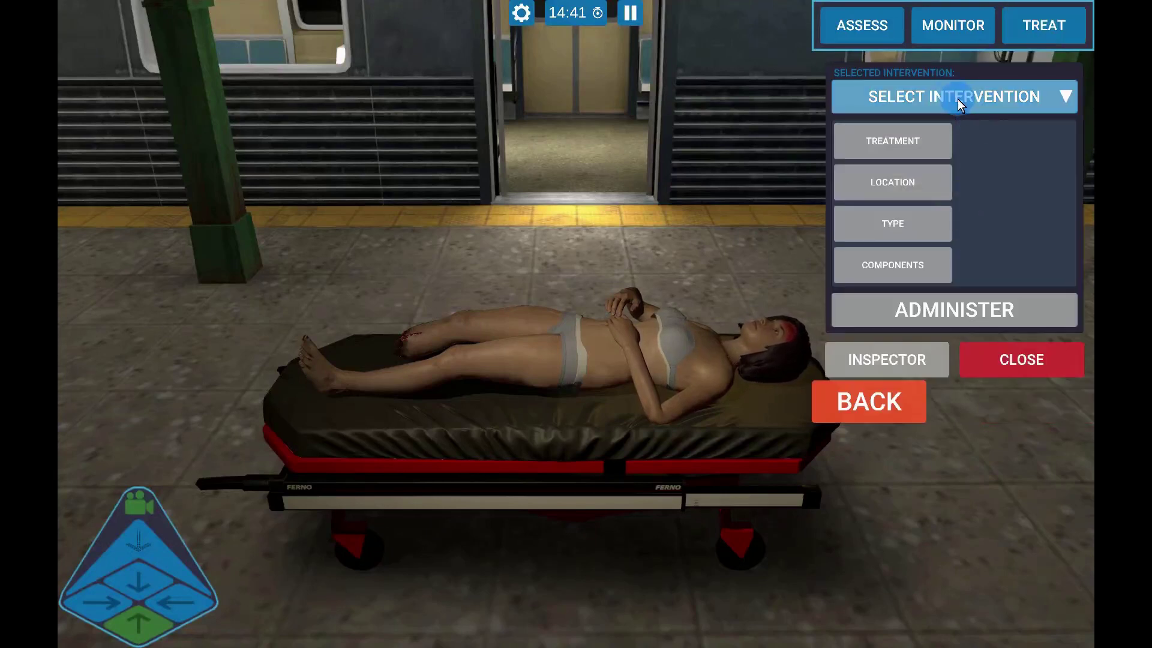
pyautogui.click(918, 127)
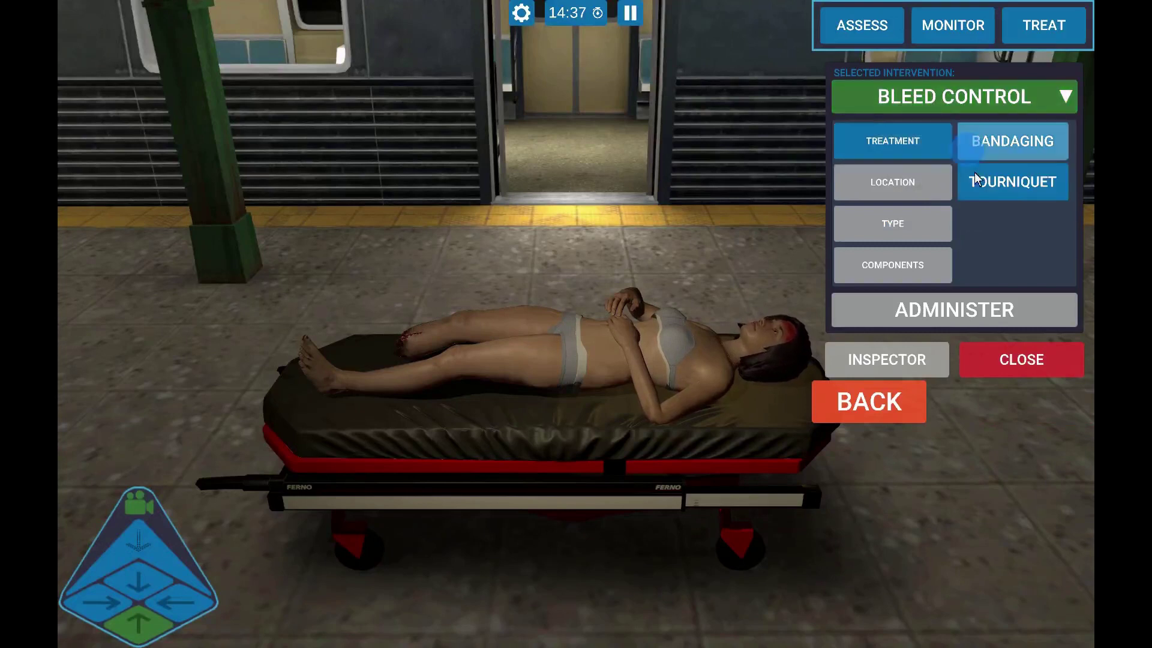
pyautogui.click(994, 183)
# - Set the tourniquet location to the lower right leg and administer it
pyautogui.click(918, 187)
pyautogui.click(1045, 154)
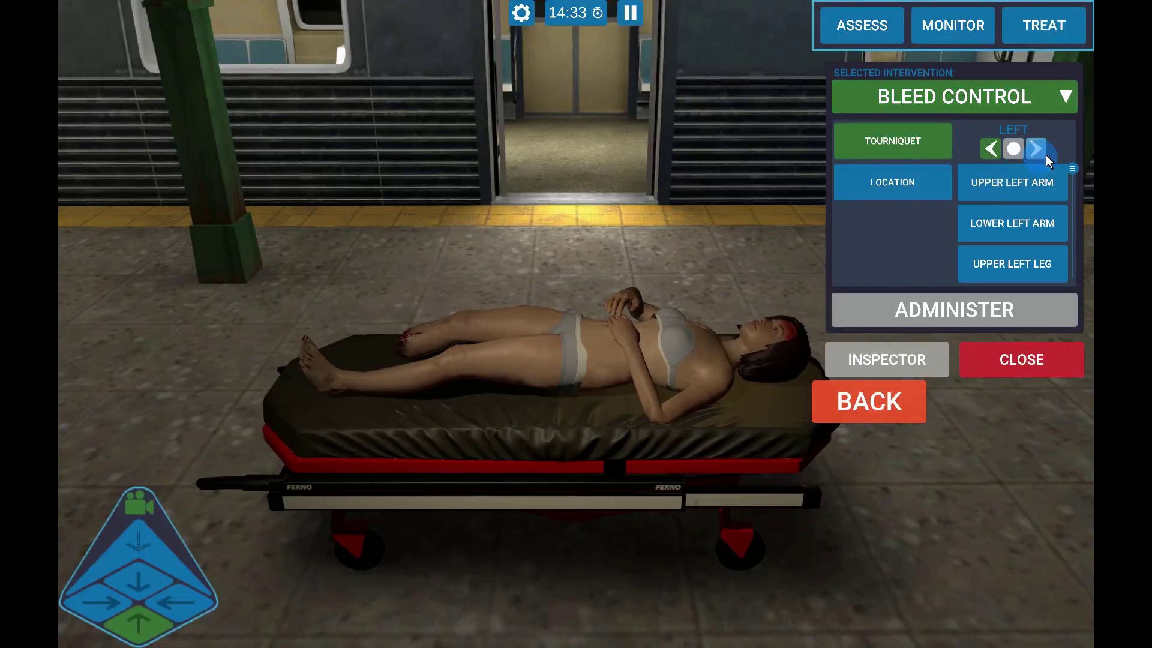
pyautogui.click(1035, 149)
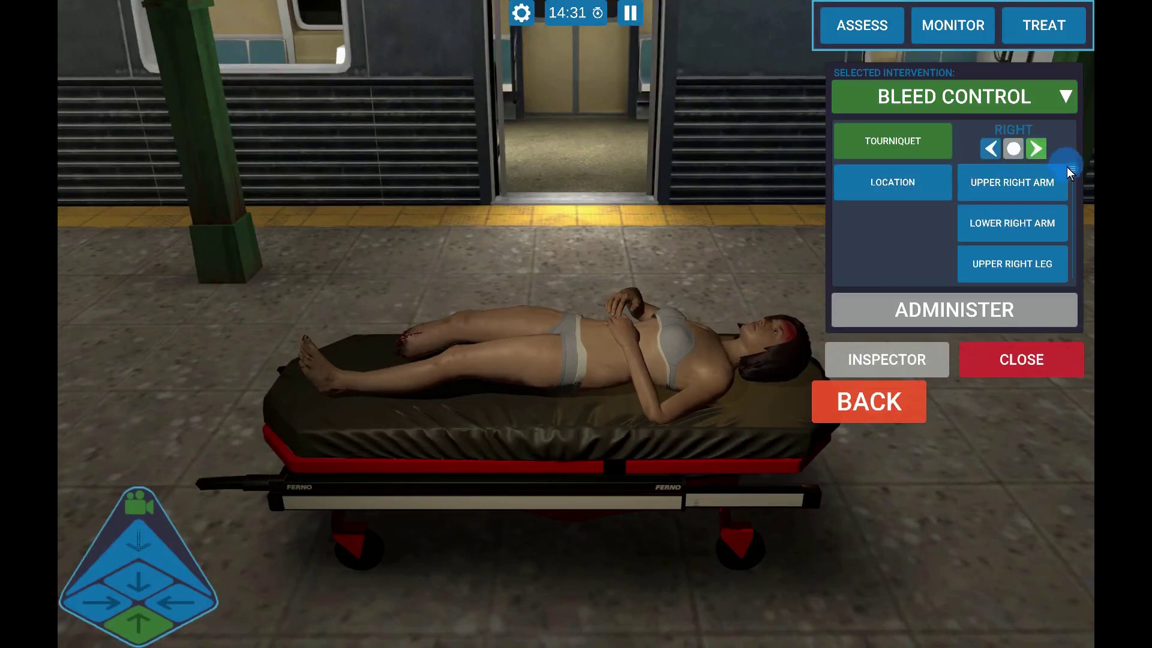
pyautogui.moveTo(1072, 168); pyautogui.dragTo(1060, 275)
pyautogui.click(1031, 265)
pyautogui.click(964, 308)
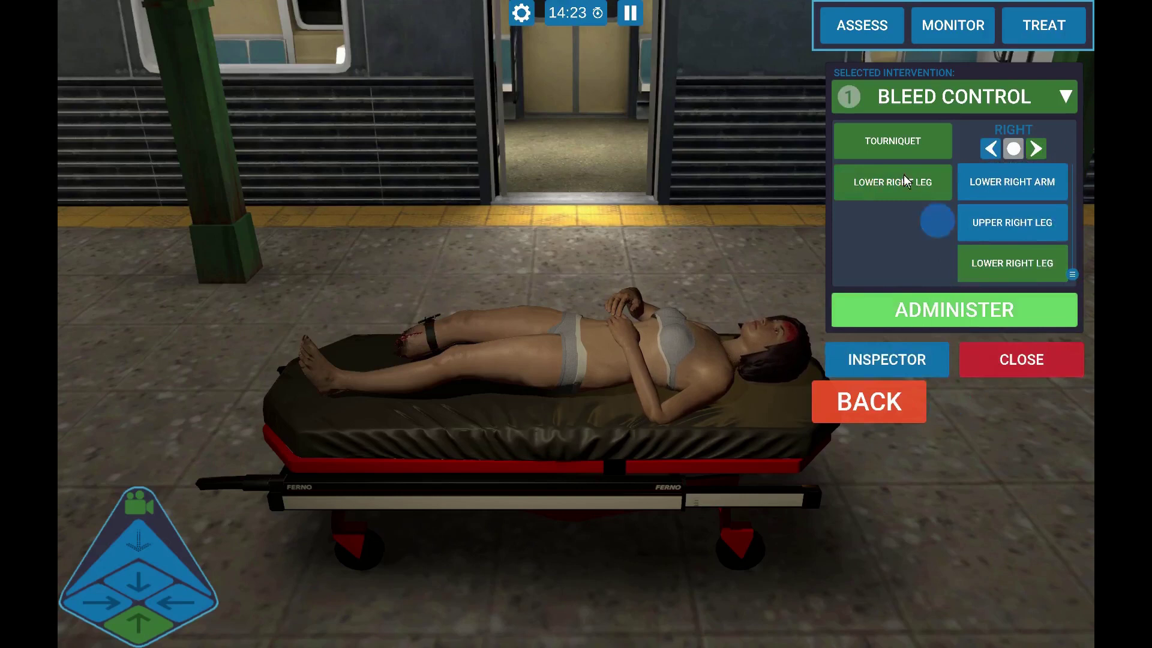
# - Administer another bleed control intervention, bandaging the patient's head with roller gauze
pyautogui.click(914, 102)
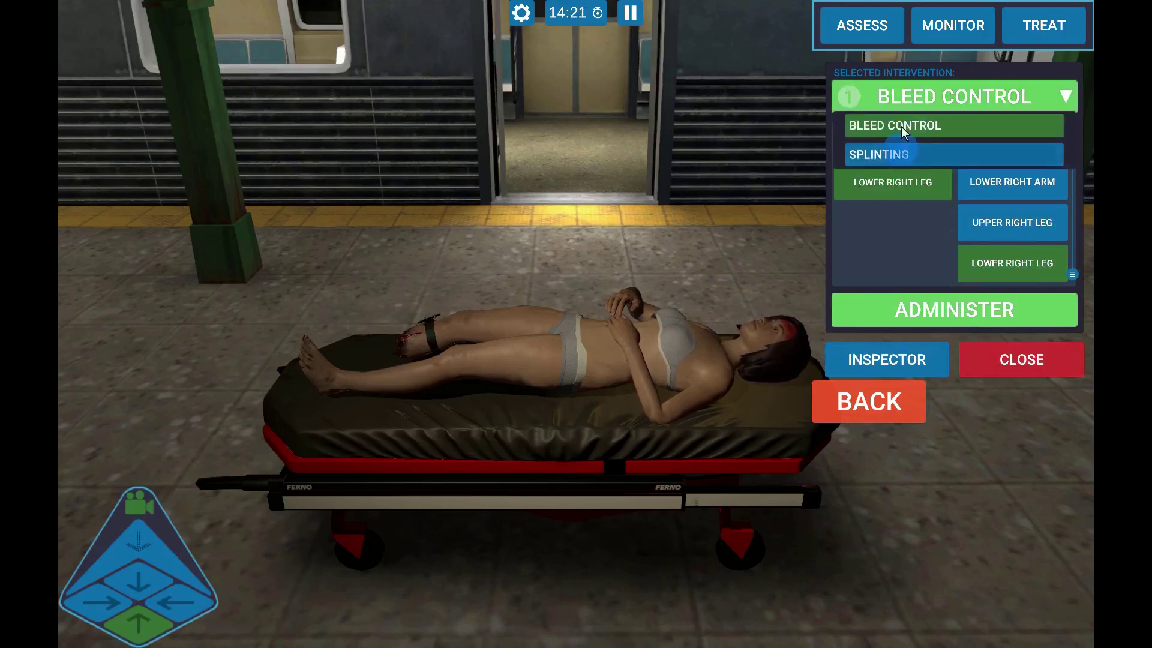
pyautogui.click(902, 123)
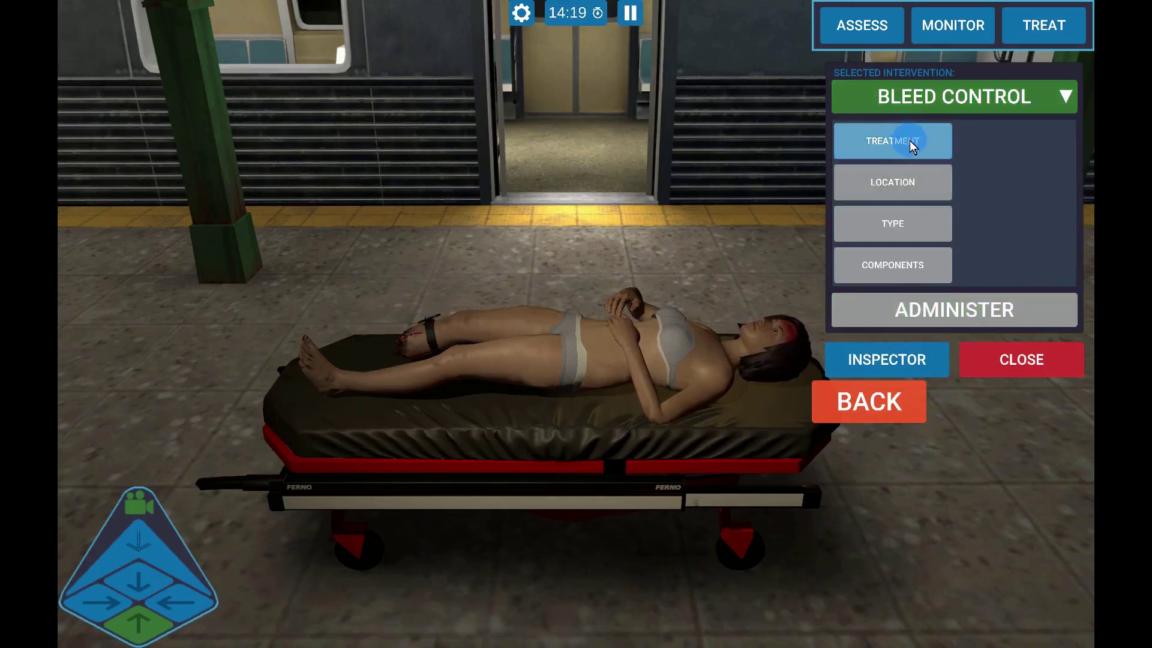
pyautogui.click(1001, 140)
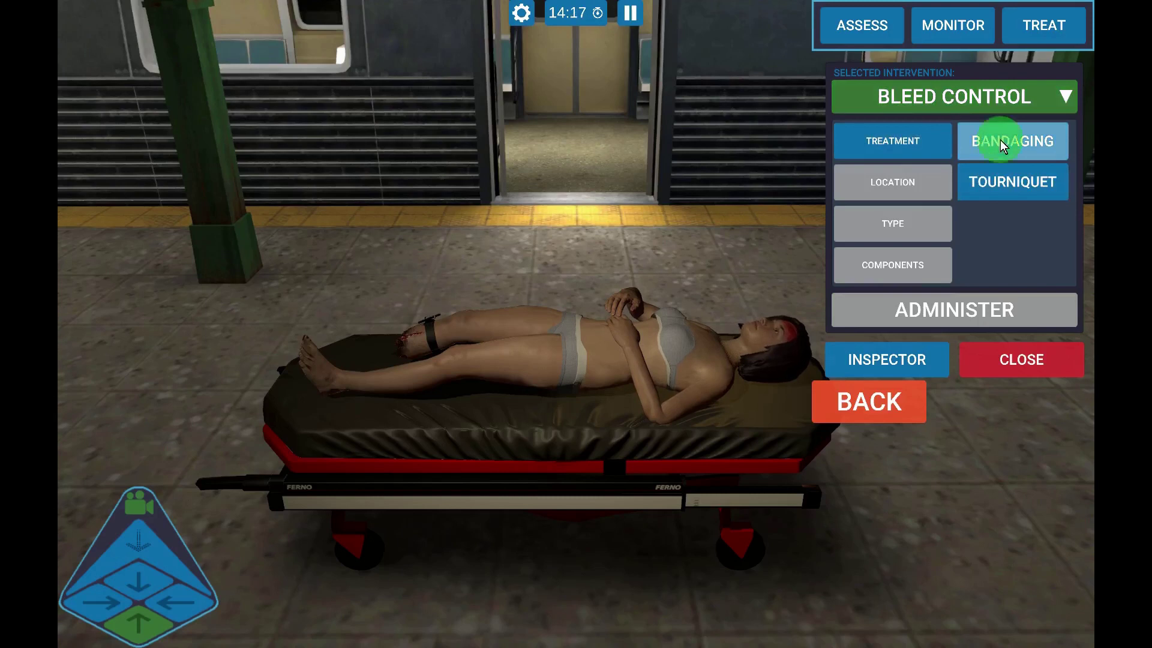
pyautogui.click(894, 187)
pyautogui.click(1007, 184)
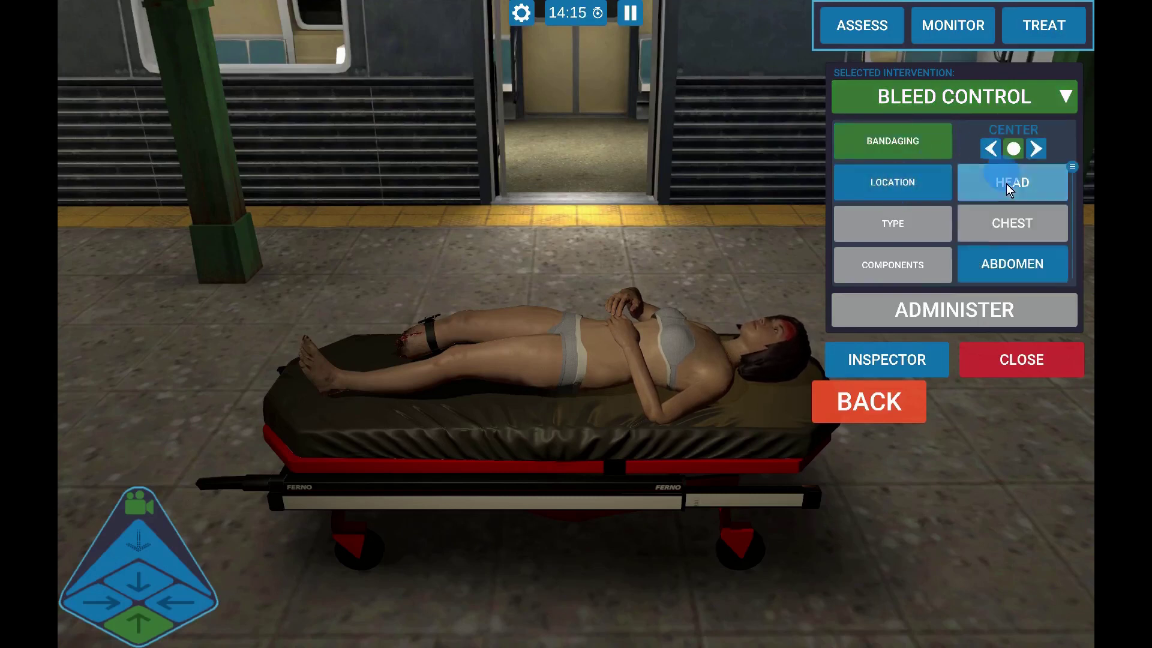
pyautogui.click(903, 233)
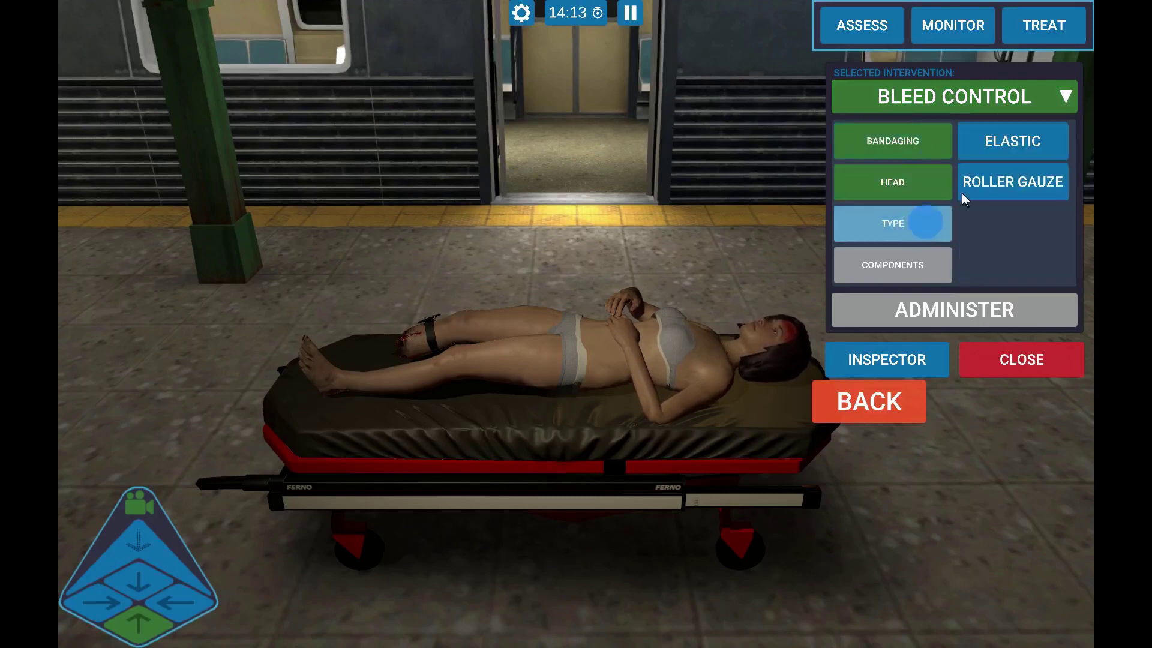
pyautogui.click(996, 183)
pyautogui.click(954, 309)
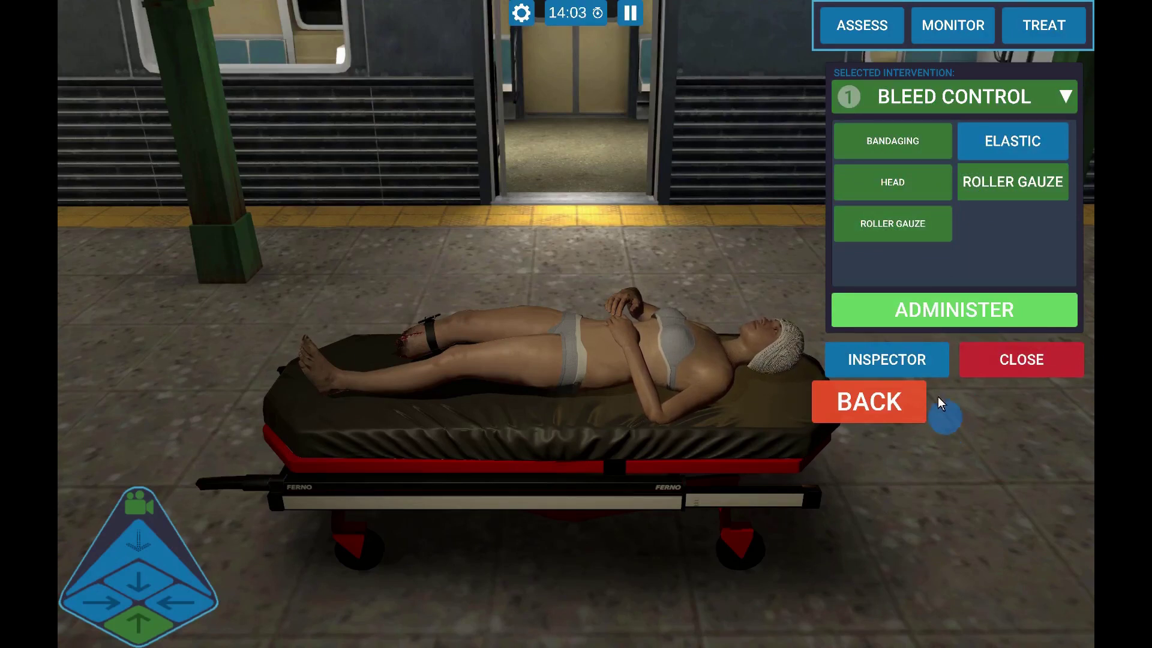
# - Inspect the applied interventions and remove the roller gauze bandaging from the head
pyautogui.click(909, 366)
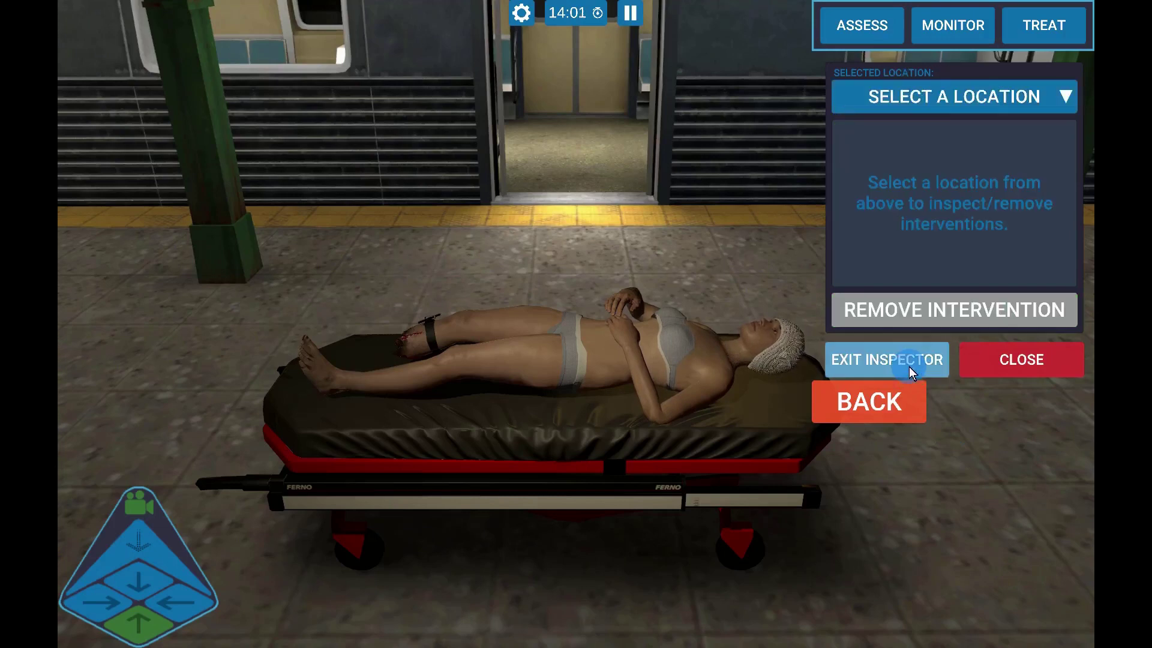
pyautogui.click(930, 98)
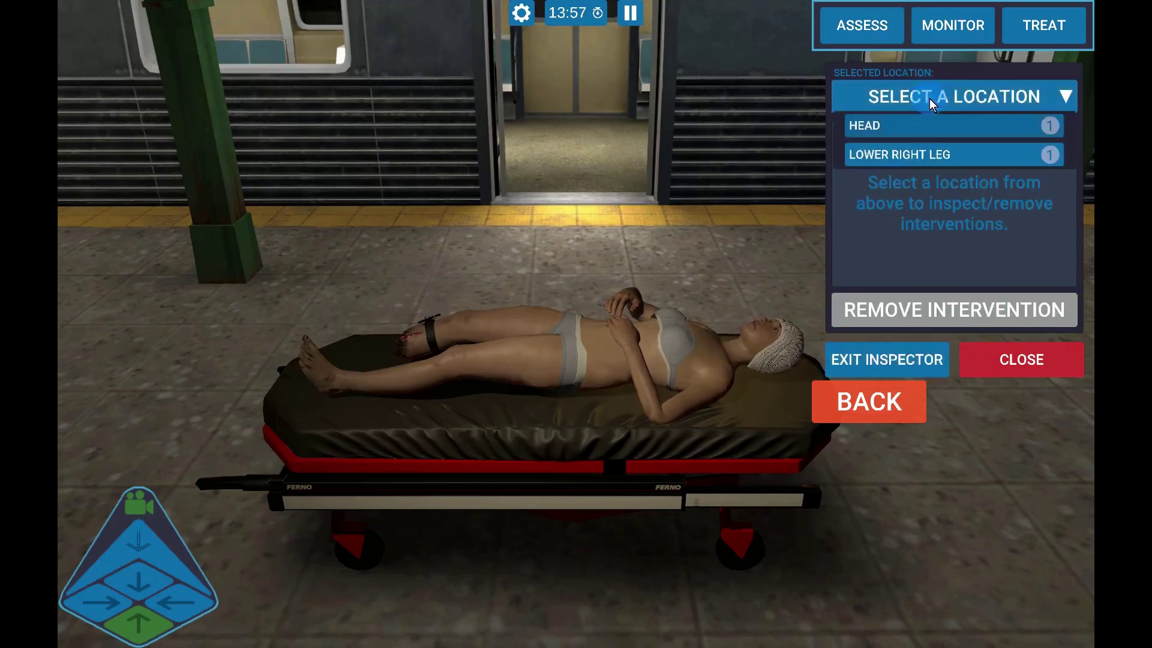
pyautogui.click(932, 128)
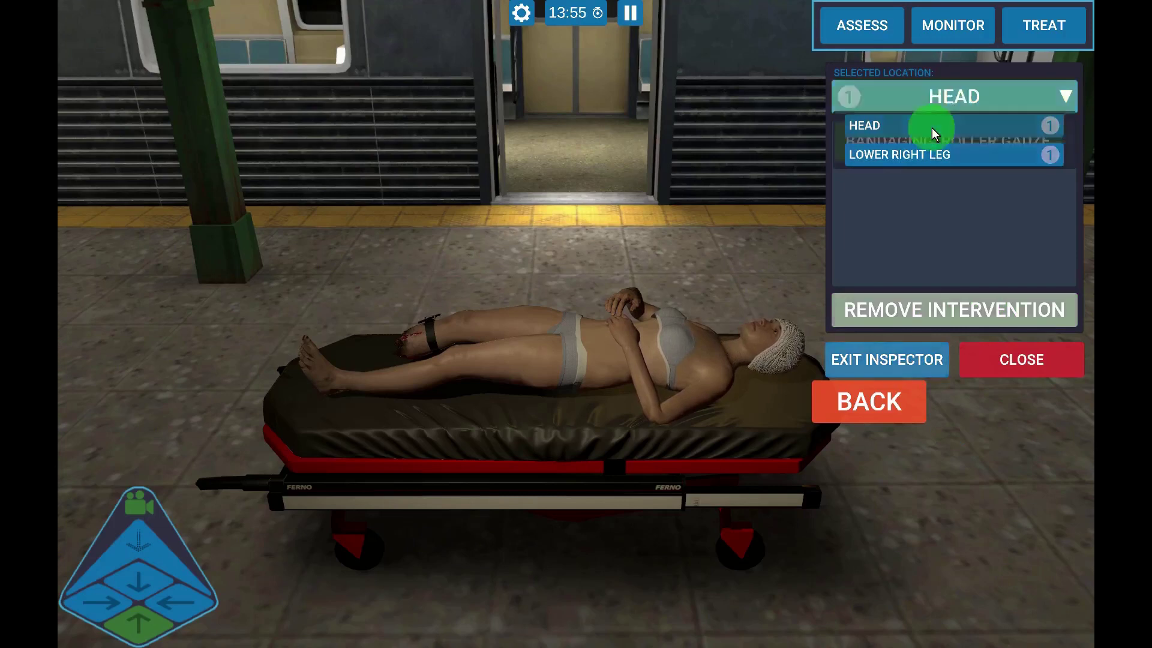
pyautogui.click(975, 315)
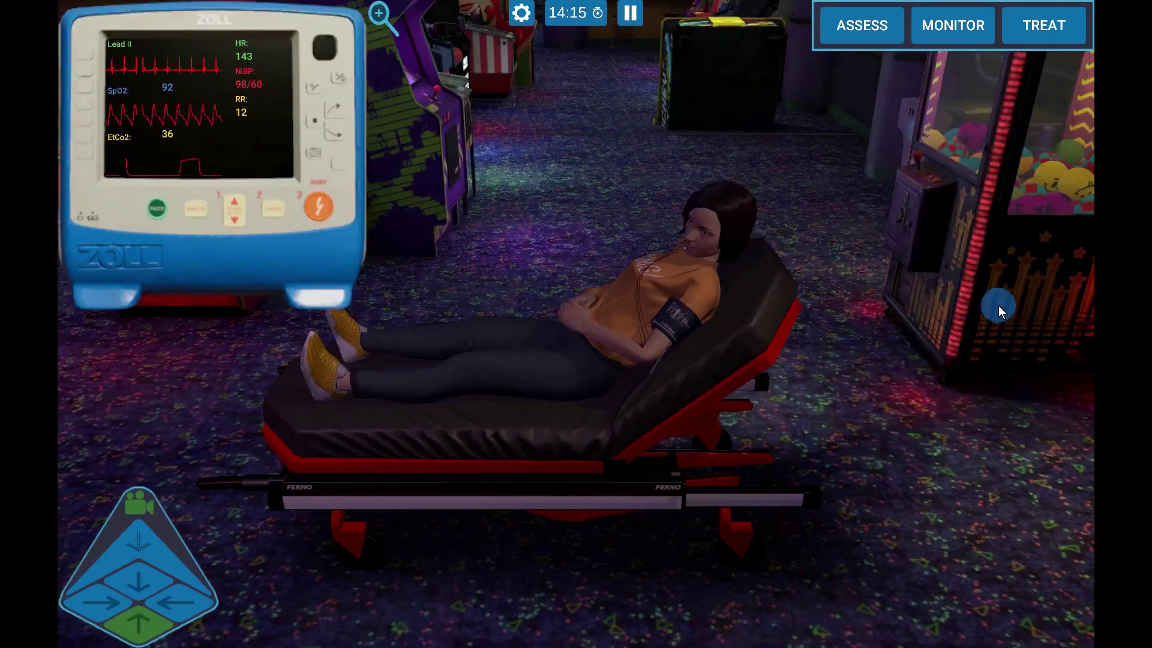
# - Start the transfer of the patient reclining on the stretcher in the arcade
pyautogui.click(1036, 35)
pyautogui.click(1017, 239)
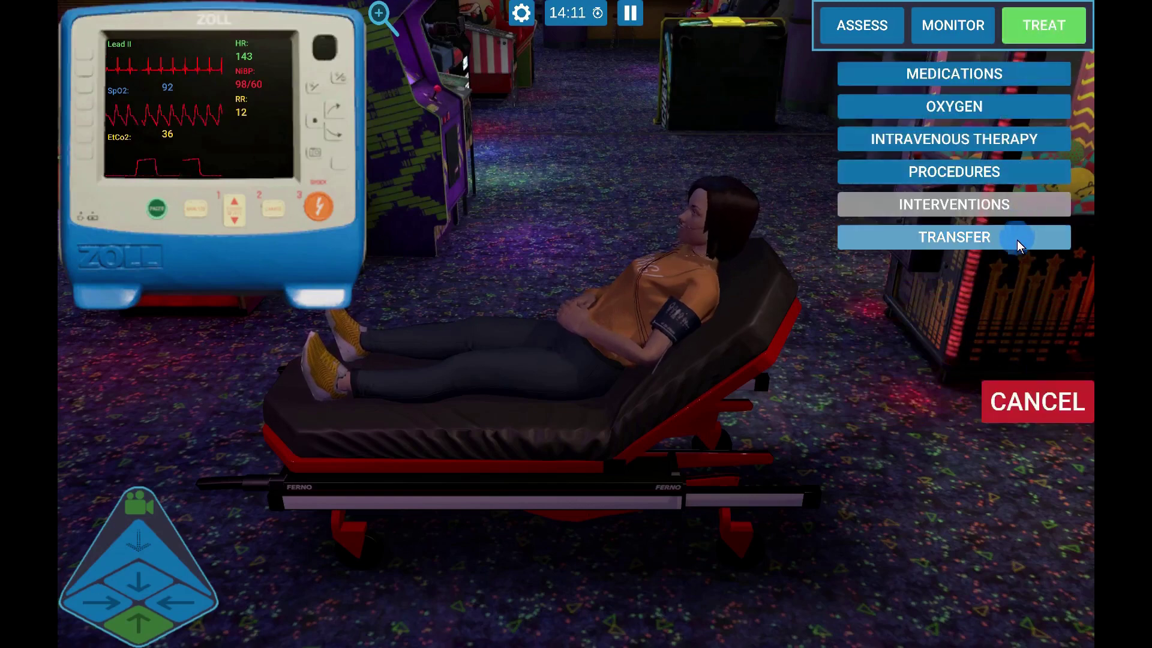
pyautogui.click(1018, 240)
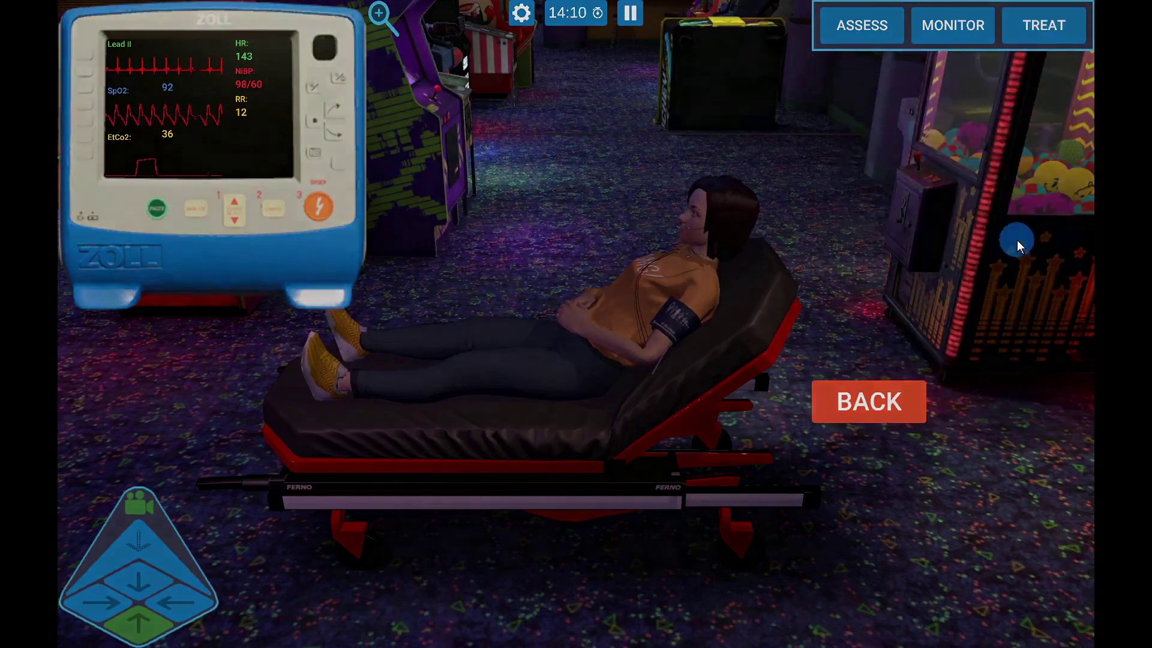